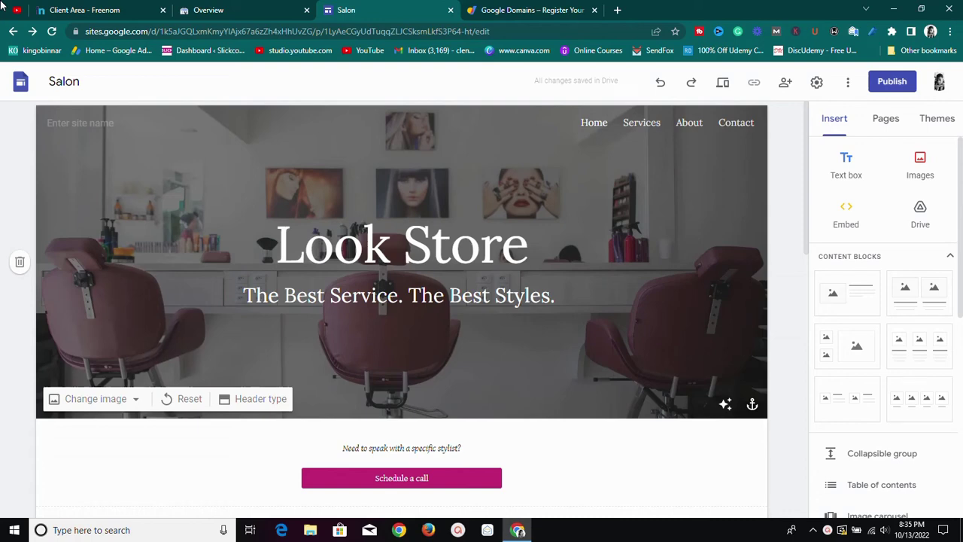
Look through the Salon site's home page from the header banner down to the sample products and the appointment footer
{"action": "scroll", "coordinate": [610, 209], "scroll_direction": "down", "scroll_amount": 4}
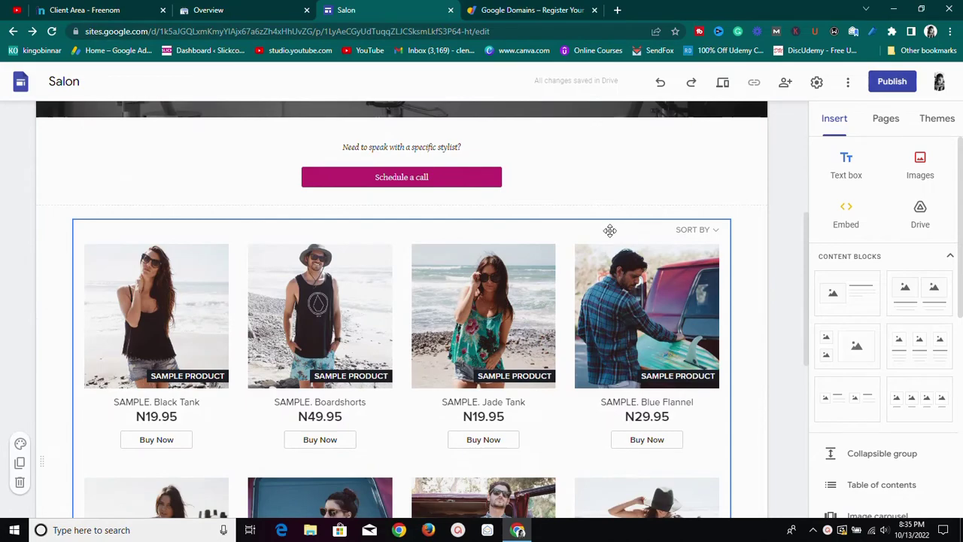
{"action": "scroll", "coordinate": [610, 230], "scroll_direction": "down", "scroll_amount": 5}
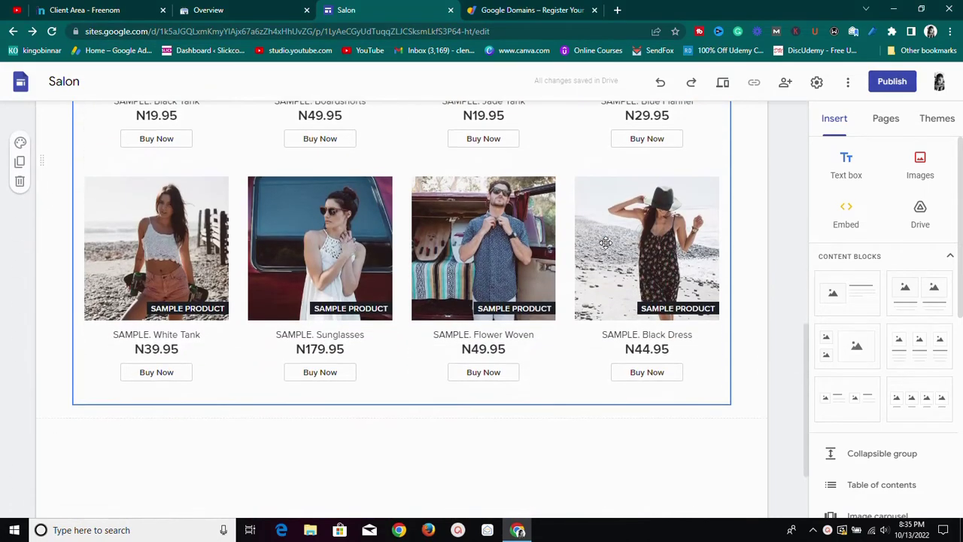
{"action": "scroll", "coordinate": [605, 243], "scroll_direction": "up", "scroll_amount": 9}
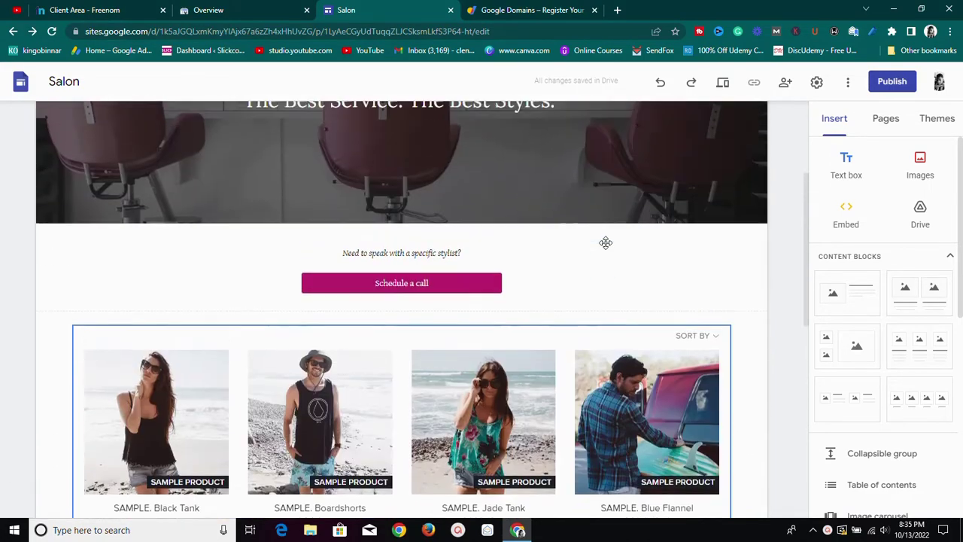
{"action": "scroll", "coordinate": [605, 242], "scroll_direction": "up", "scroll_amount": 1}
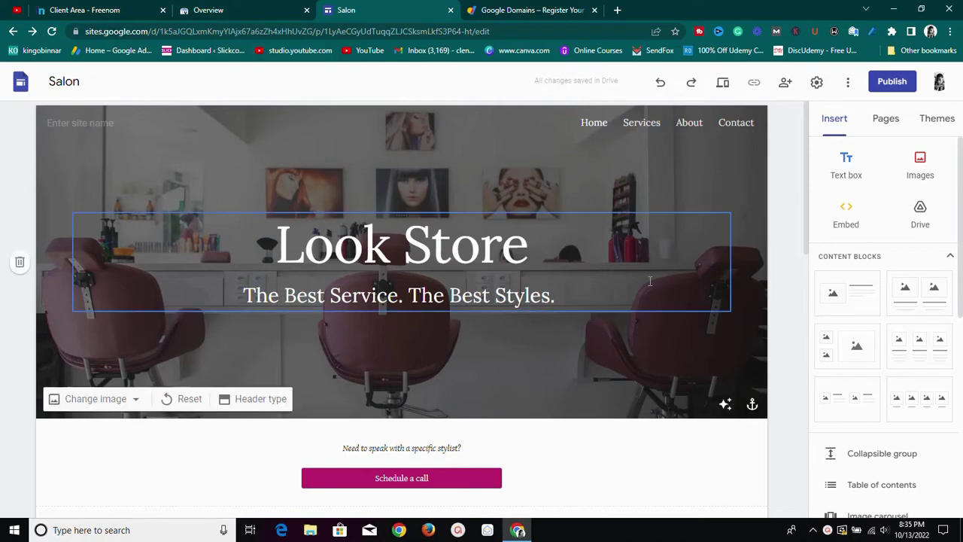
{"action": "scroll", "coordinate": [651, 294], "scroll_direction": "down", "scroll_amount": 6}
{"action": "scroll", "coordinate": [650, 295], "scroll_direction": "down", "scroll_amount": 2}
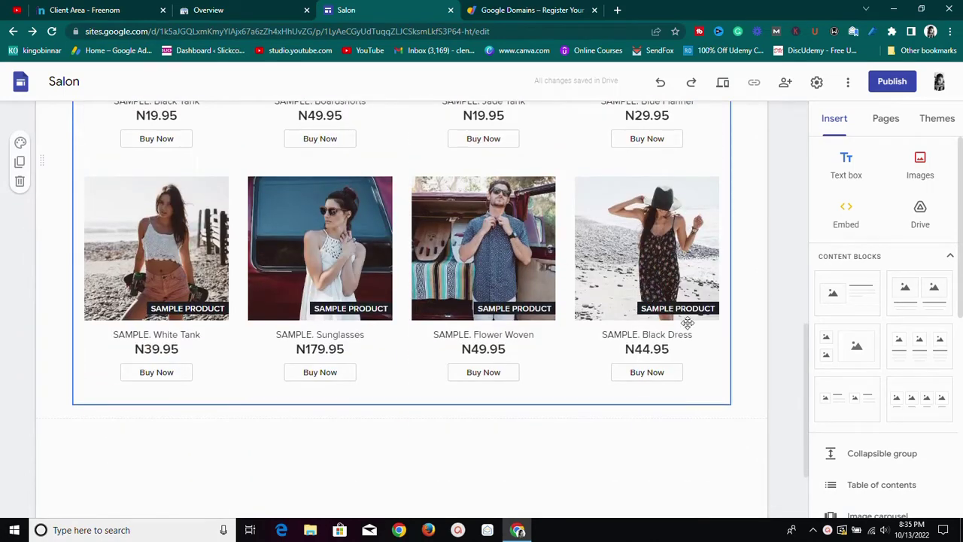
{"action": "scroll", "coordinate": [694, 325], "scroll_direction": "up", "scroll_amount": 3}
{"action": "scroll", "coordinate": [693, 325], "scroll_direction": "up", "scroll_amount": 3}
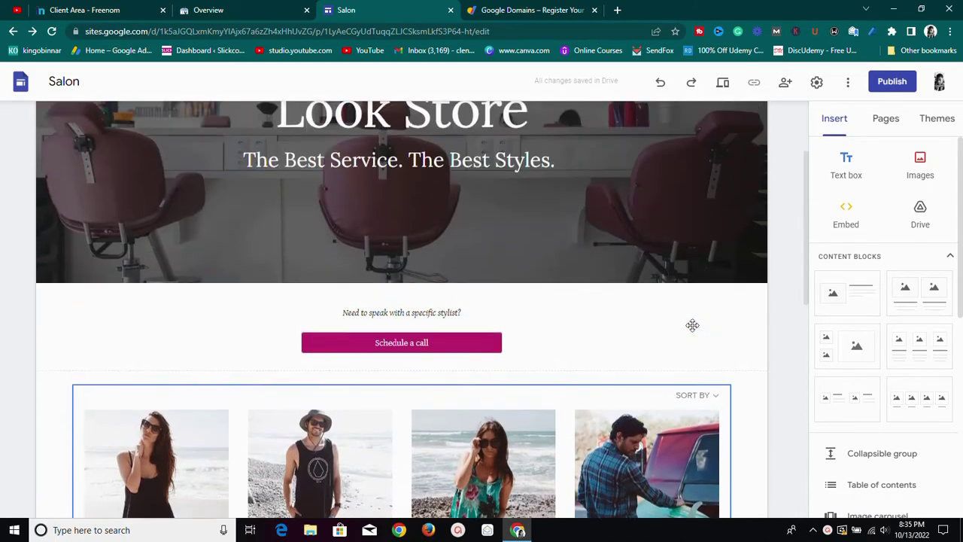
{"action": "scroll", "coordinate": [691, 324], "scroll_direction": "up", "scroll_amount": 2}
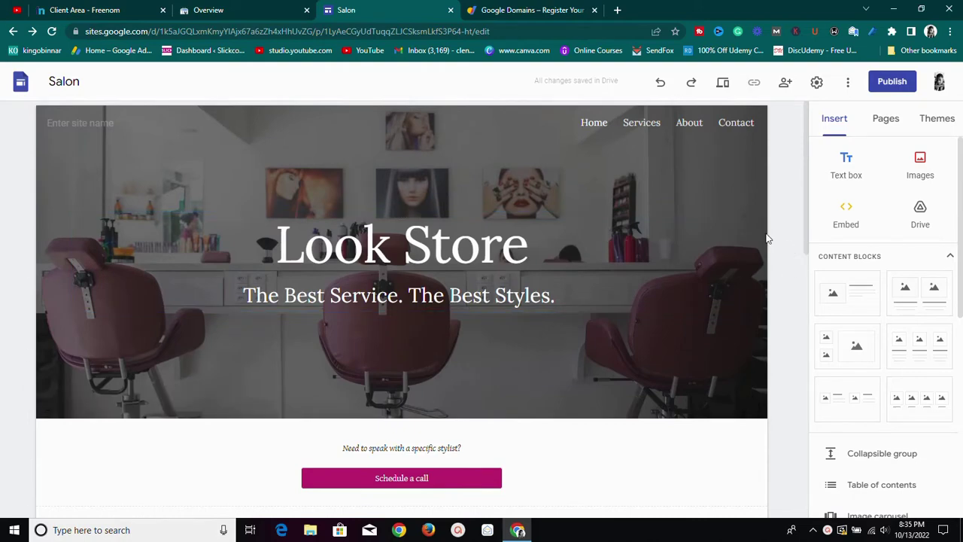
{"action": "scroll", "coordinate": [791, 278], "scroll_direction": "down", "scroll_amount": 8}
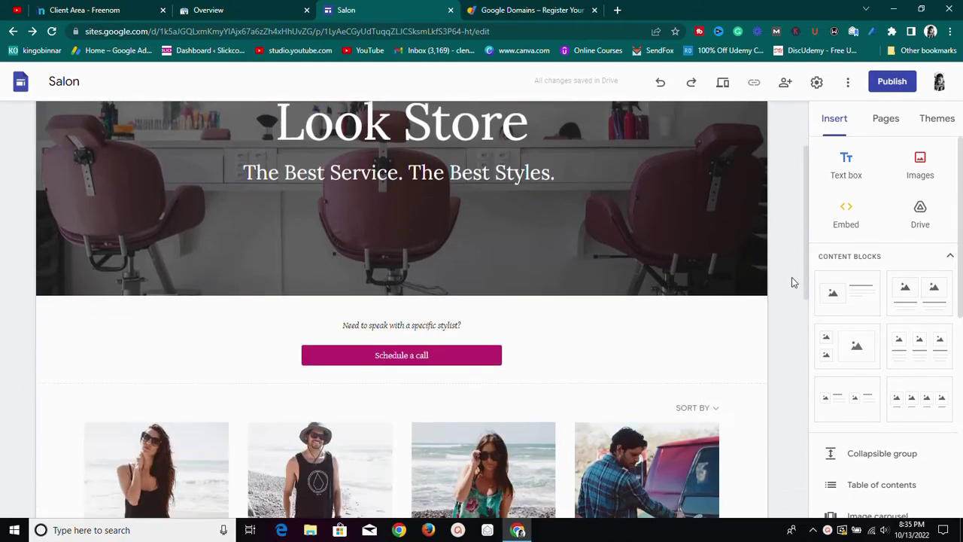
{"action": "scroll", "coordinate": [791, 278], "scroll_direction": "down", "scroll_amount": 2}
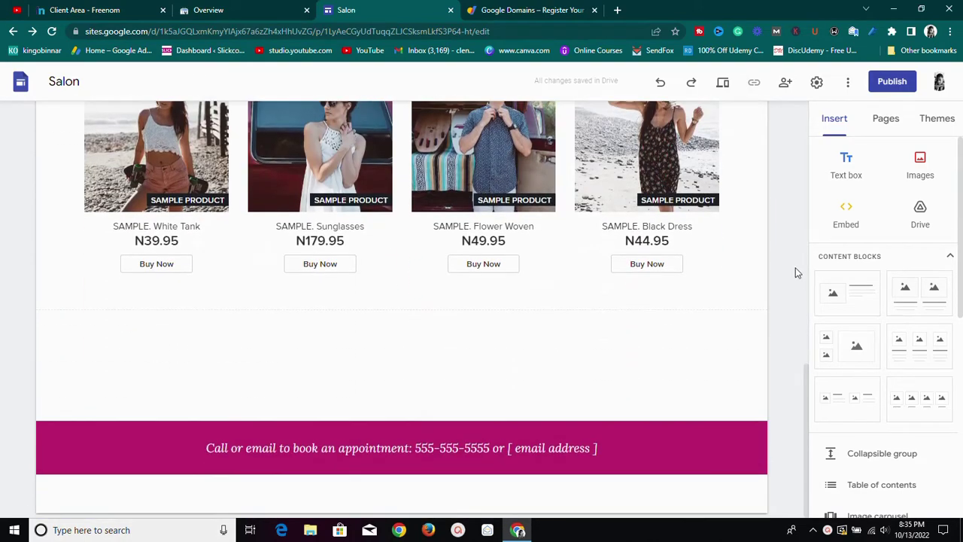
{"action": "scroll", "coordinate": [795, 267], "scroll_direction": "up", "scroll_amount": 5}
{"action": "scroll", "coordinate": [800, 261], "scroll_direction": "up", "scroll_amount": 3}
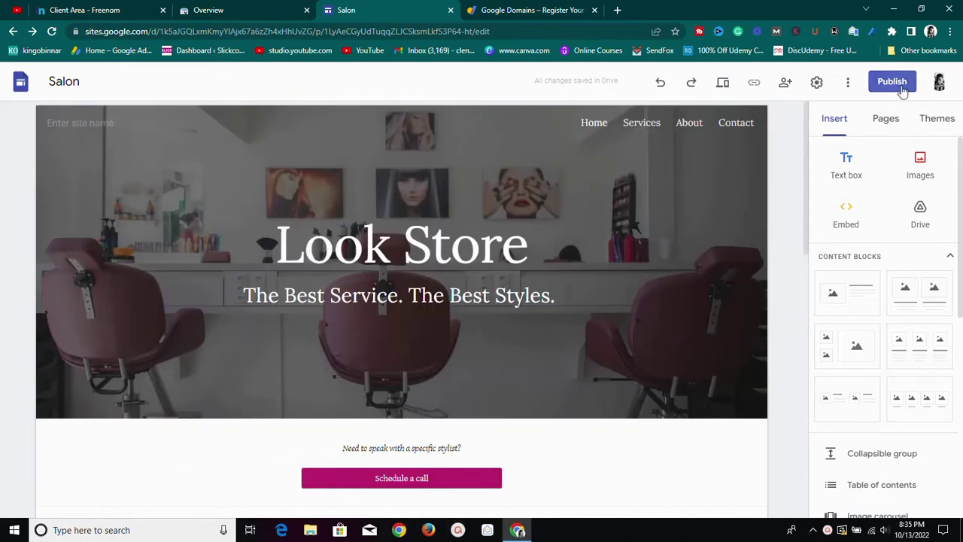
Open the custom domain settings from the Salon site's web publishing options
{"action": "left_click", "coordinate": [884, 84]}
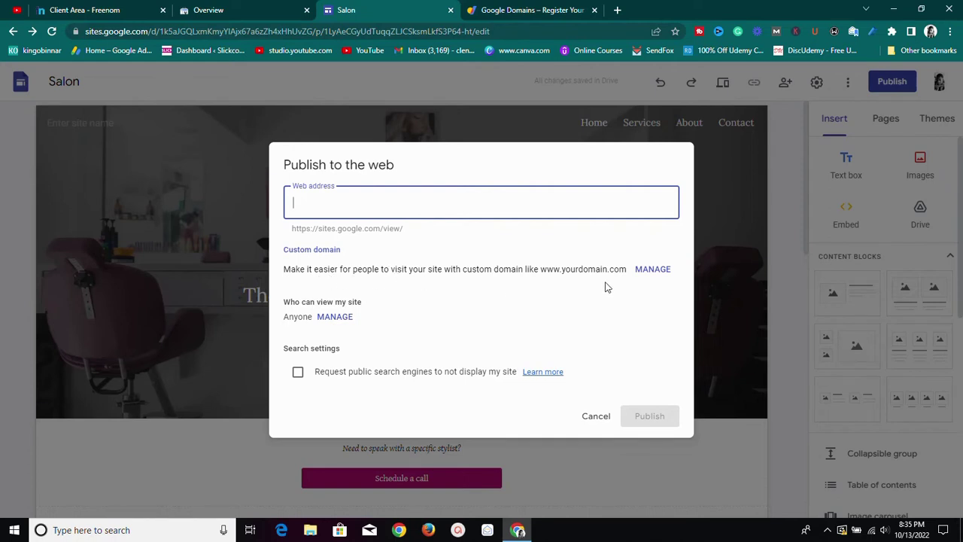
{"action": "left_click", "coordinate": [653, 270]}
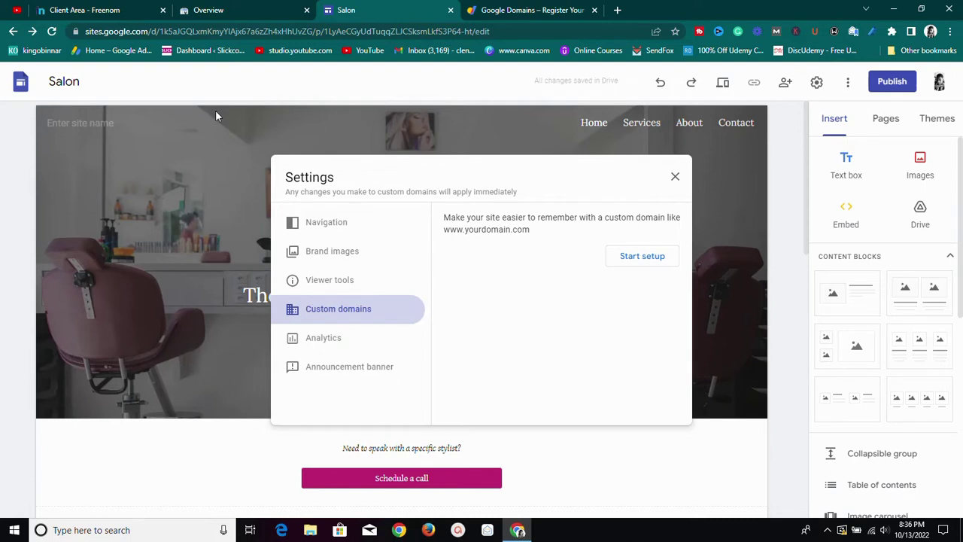
Switch to Google Domains and examine its overview page, including the popular domain endings and their starting prices per year
{"action": "left_click", "coordinate": [502, 9]}
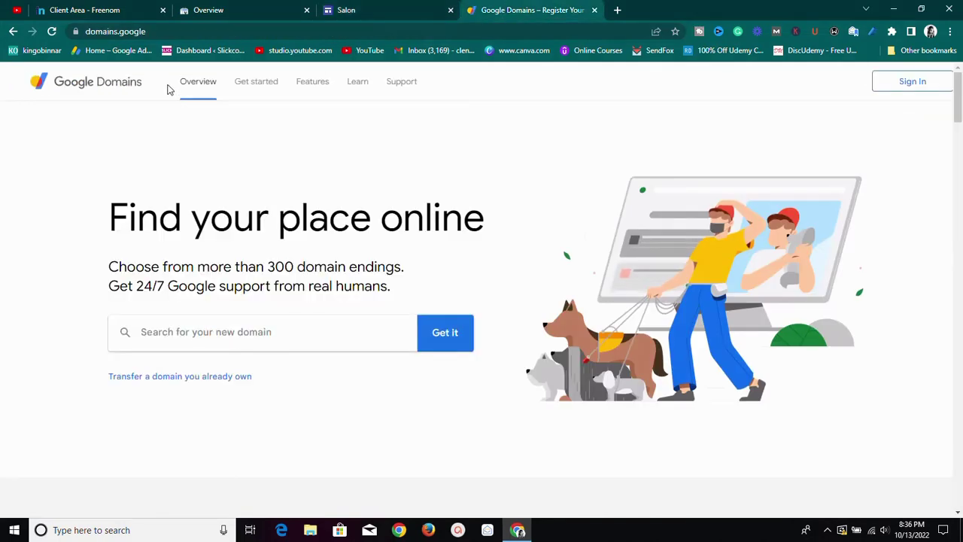
{"action": "scroll", "coordinate": [172, 130], "scroll_direction": "down", "scroll_amount": 15}
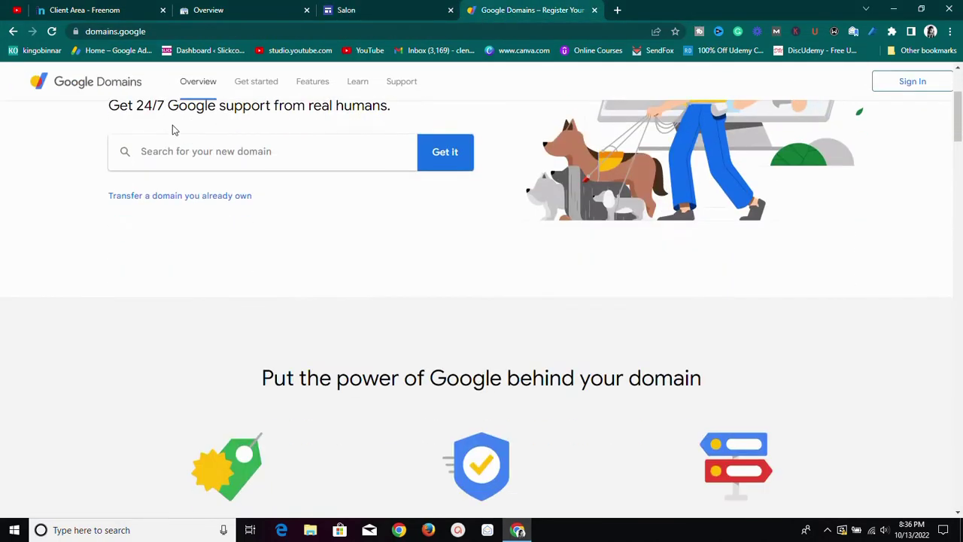
{"action": "scroll", "coordinate": [171, 138], "scroll_direction": "down", "scroll_amount": 12}
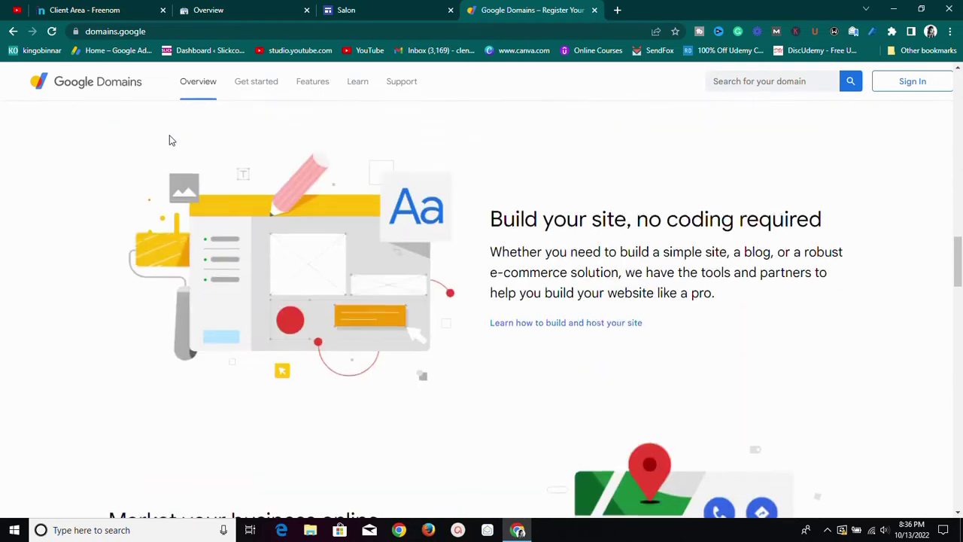
{"action": "scroll", "coordinate": [171, 135], "scroll_direction": "up", "scroll_amount": 3}
{"action": "scroll", "coordinate": [170, 136], "scroll_direction": "down", "scroll_amount": 5}
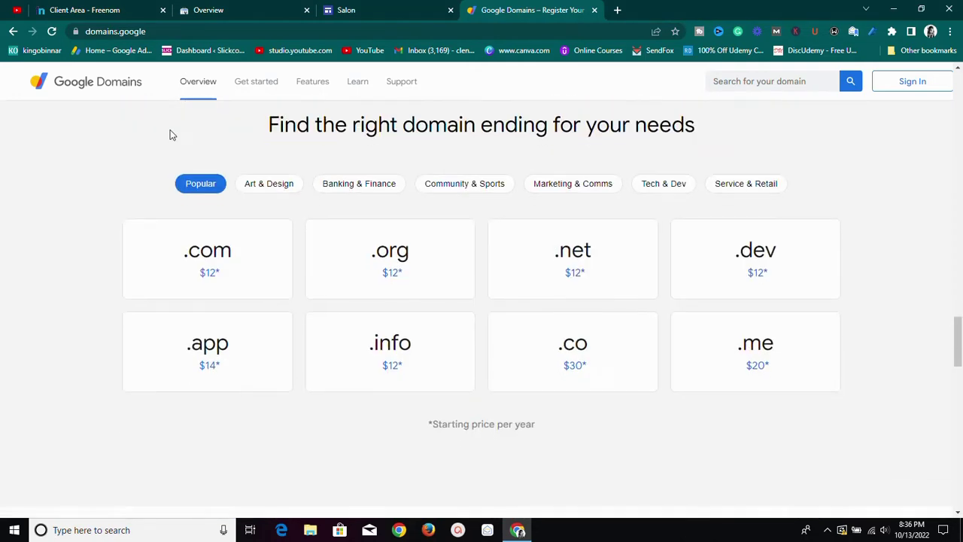
{"action": "scroll", "coordinate": [172, 133], "scroll_direction": "up", "scroll_amount": 2}
{"action": "scroll", "coordinate": [222, 325], "scroll_direction": "down", "scroll_amount": 2}
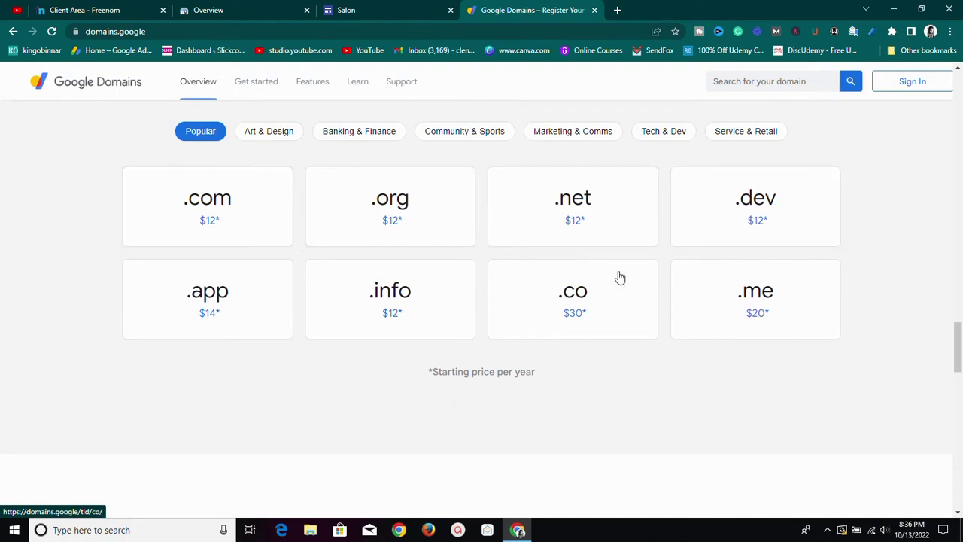
{"action": "scroll", "coordinate": [430, 265], "scroll_direction": "down", "scroll_amount": 3}
{"action": "scroll", "coordinate": [421, 262], "scroll_direction": "down", "scroll_amount": 3}
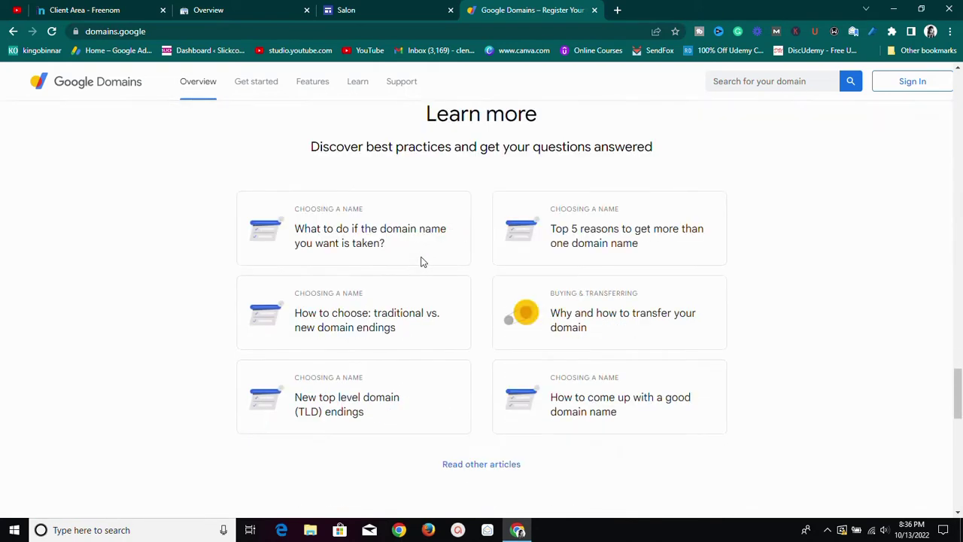
{"action": "scroll", "coordinate": [419, 252], "scroll_direction": "up", "scroll_amount": 8}
{"action": "scroll", "coordinate": [439, 299], "scroll_direction": "down", "scroll_amount": 1}
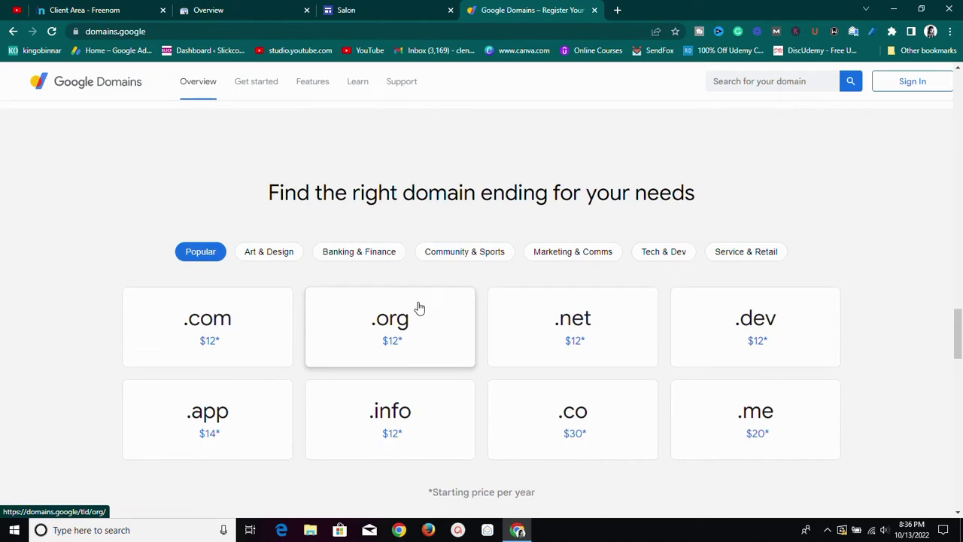
{"action": "scroll", "coordinate": [430, 308], "scroll_direction": "up", "scroll_amount": 5}
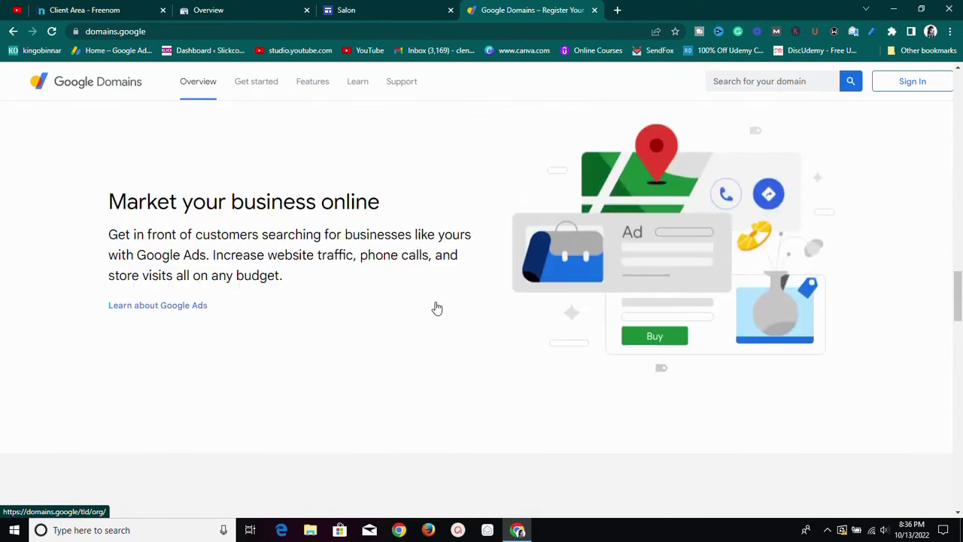
{"action": "scroll", "coordinate": [432, 308], "scroll_direction": "up", "scroll_amount": 3}
{"action": "scroll", "coordinate": [430, 316], "scroll_direction": "down", "scroll_amount": 3}
{"action": "scroll", "coordinate": [428, 318], "scroll_direction": "down", "scroll_amount": 5}
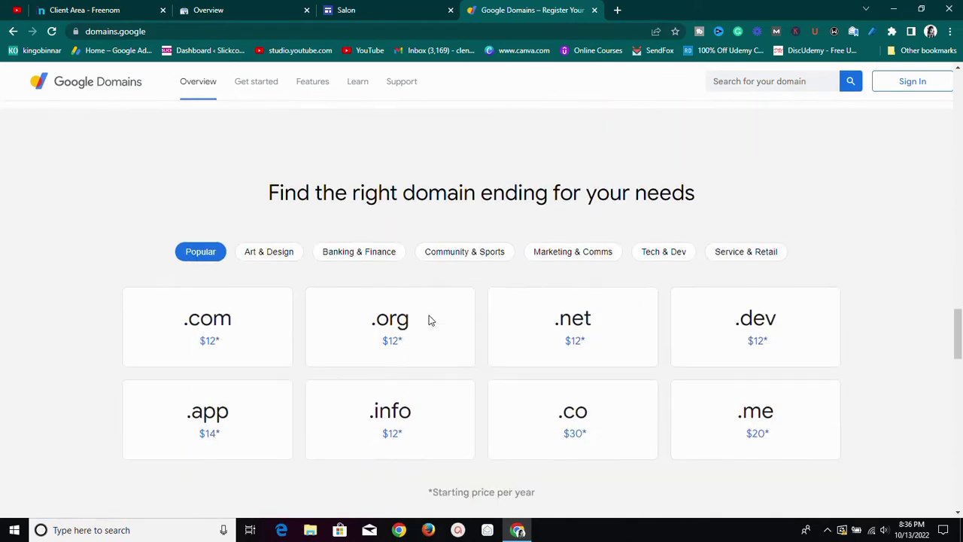
{"action": "scroll", "coordinate": [248, 184], "scroll_direction": "up", "scroll_amount": 10}
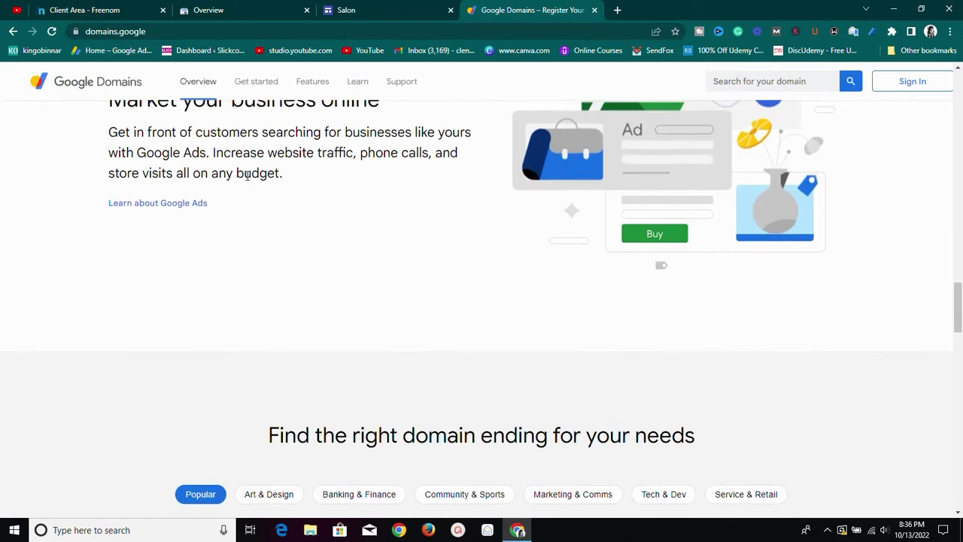
{"action": "scroll", "coordinate": [249, 160], "scroll_direction": "up", "scroll_amount": 10}
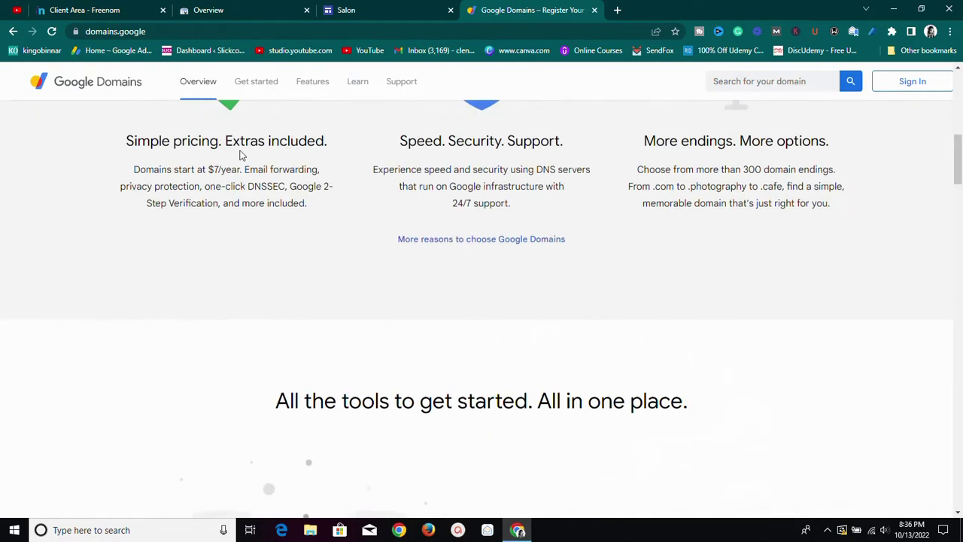
{"action": "scroll", "coordinate": [232, 156], "scroll_direction": "up", "scroll_amount": 3}
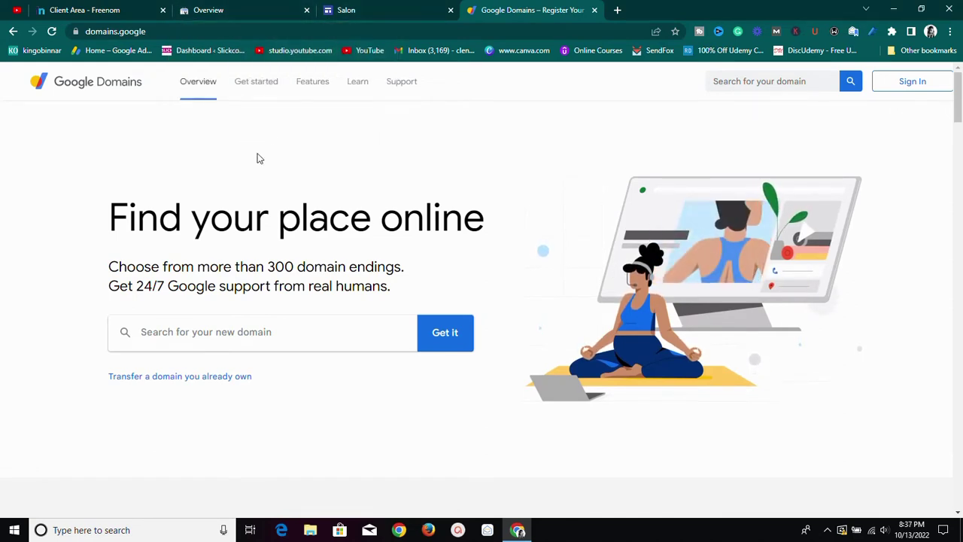
View the Google Search Console overview with its property list closed, and check back on the Salon site's custom domain settings
{"action": "mouse_move", "coordinate": [287, 89]}
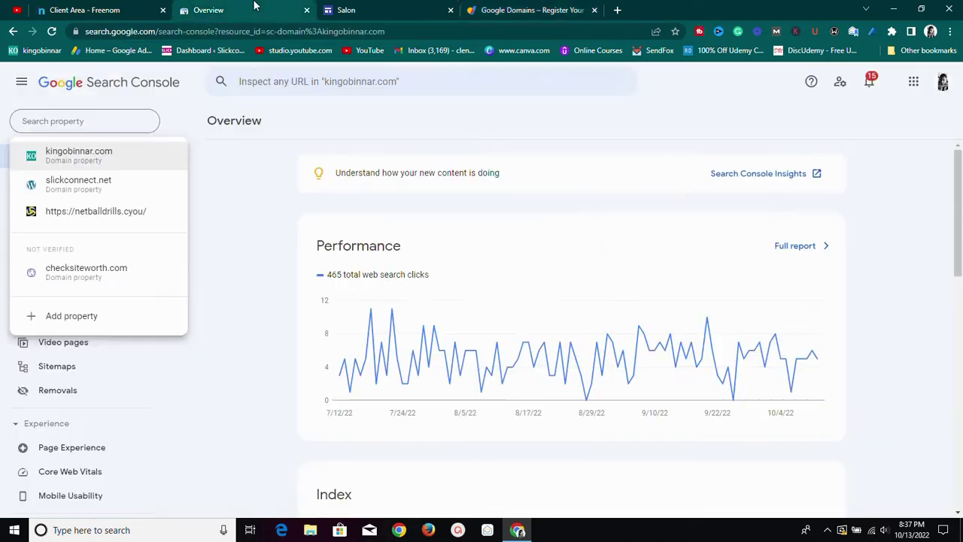
{"action": "left_click", "coordinate": [257, 9]}
{"action": "left_click", "coordinate": [250, 180]}
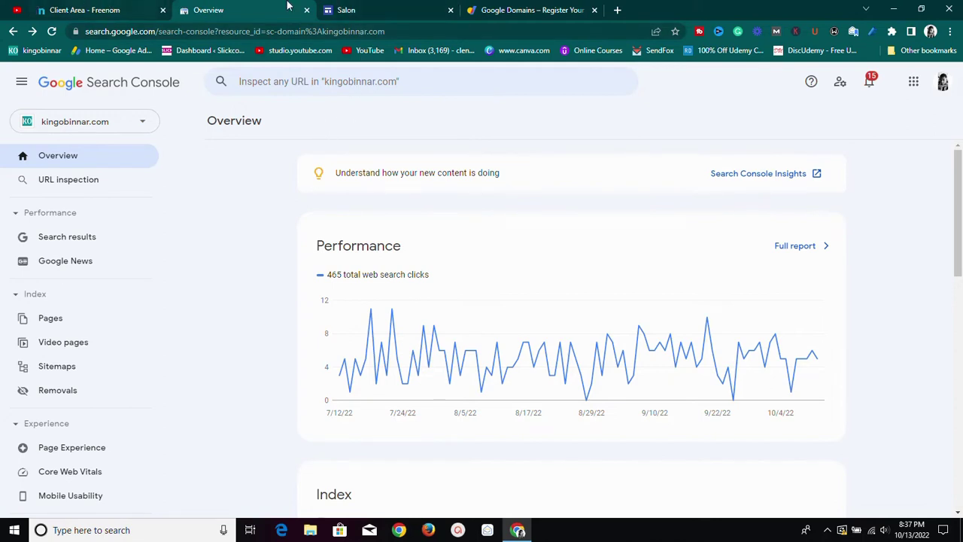
{"action": "left_click", "coordinate": [383, 9]}
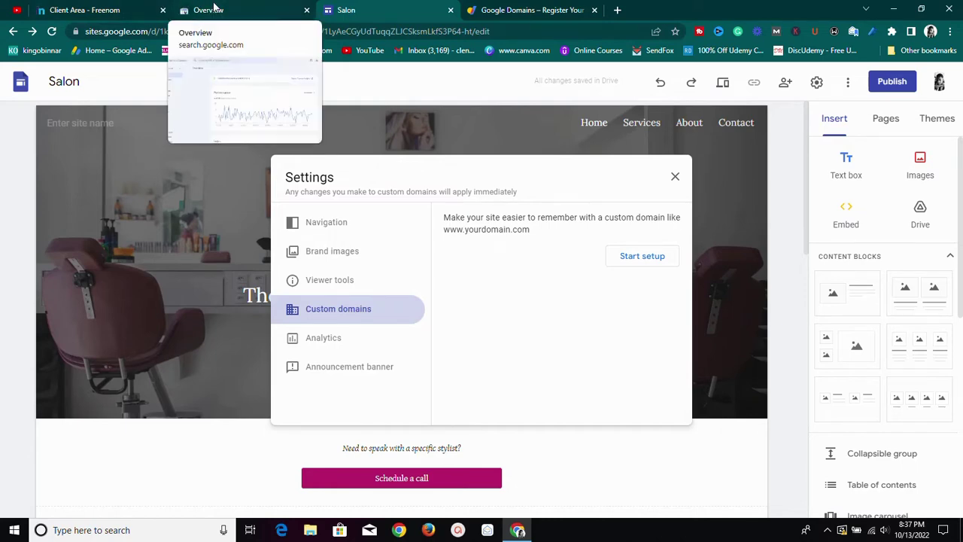
{"action": "left_click", "coordinate": [214, 11]}
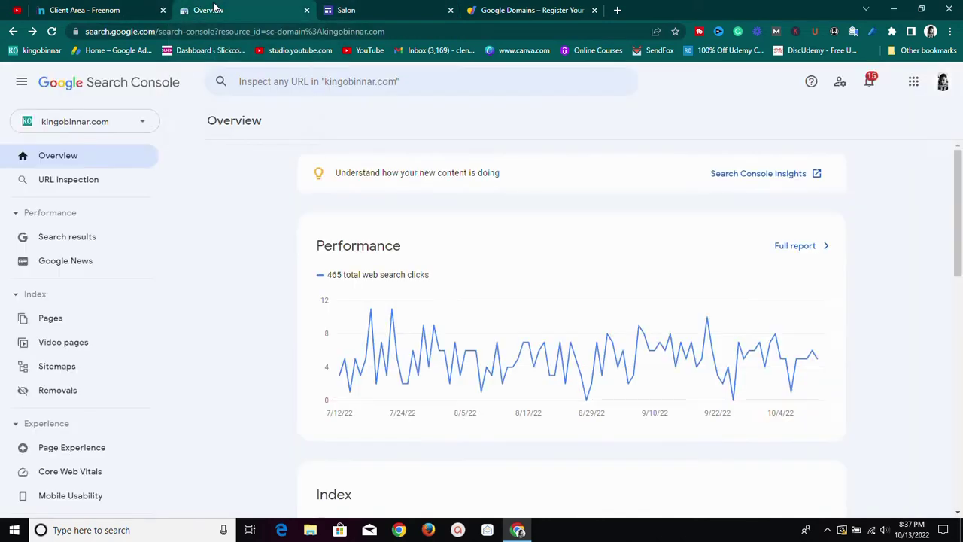
Switch to the Freenom client area, leave the DNS management page and open the list of registered domains
{"action": "left_click", "coordinate": [139, 10]}
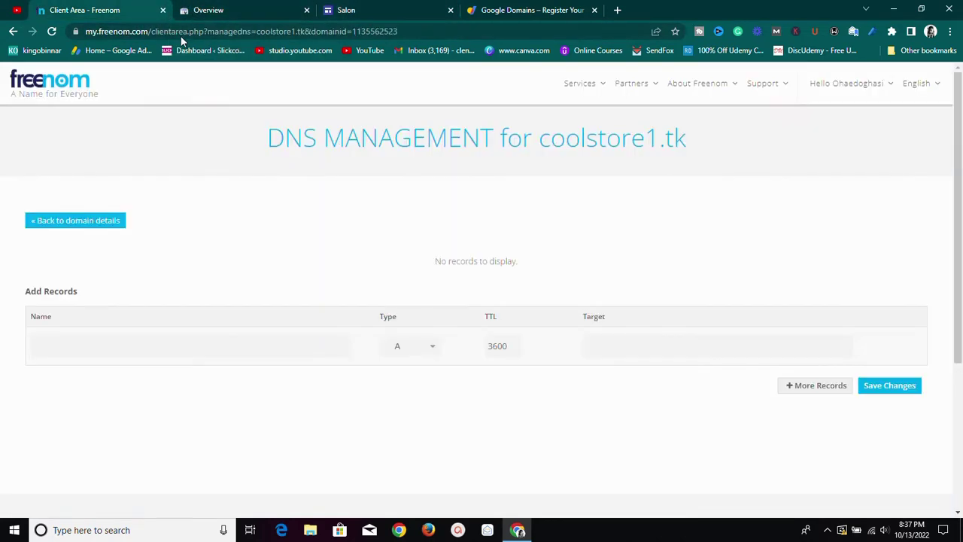
{"action": "left_click", "coordinate": [62, 221]}
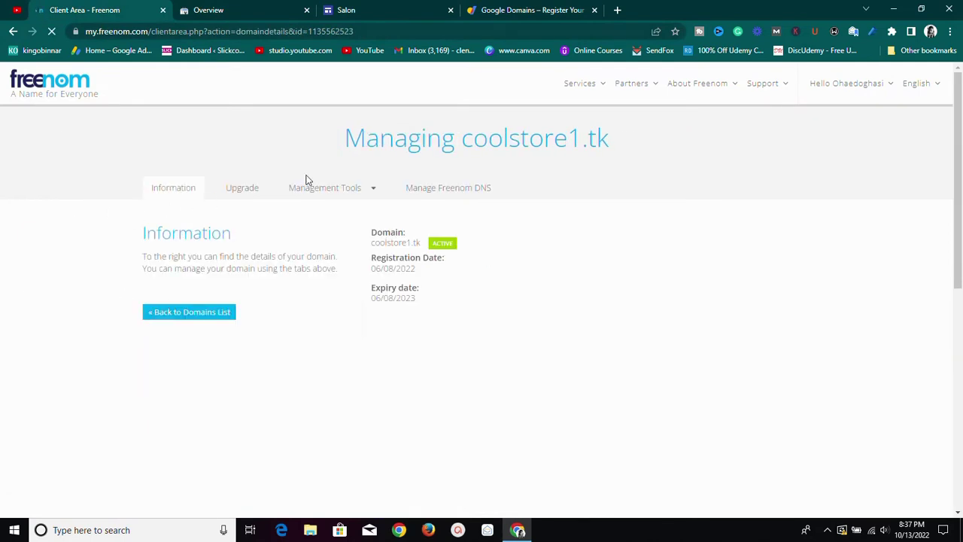
{"action": "mouse_move", "coordinate": [585, 85]}
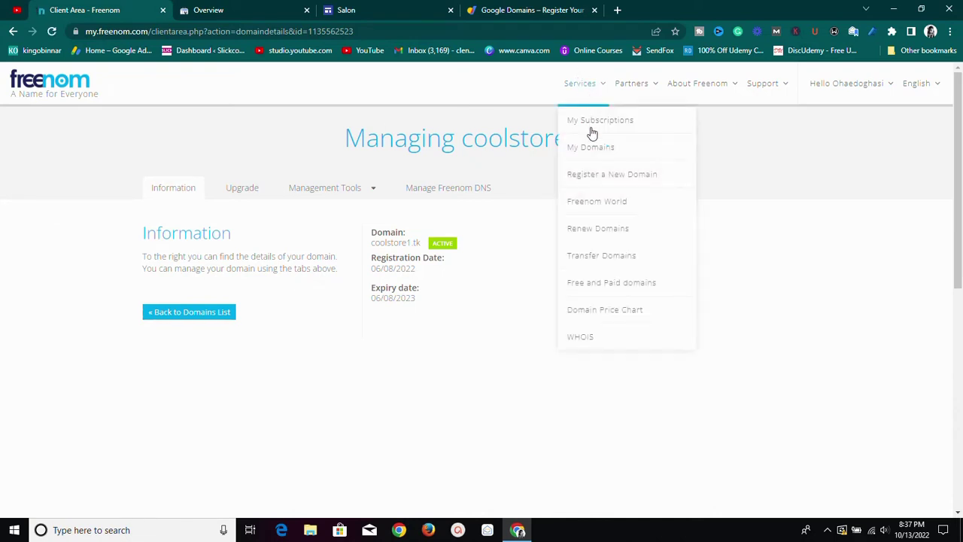
{"action": "left_click", "coordinate": [592, 146]}
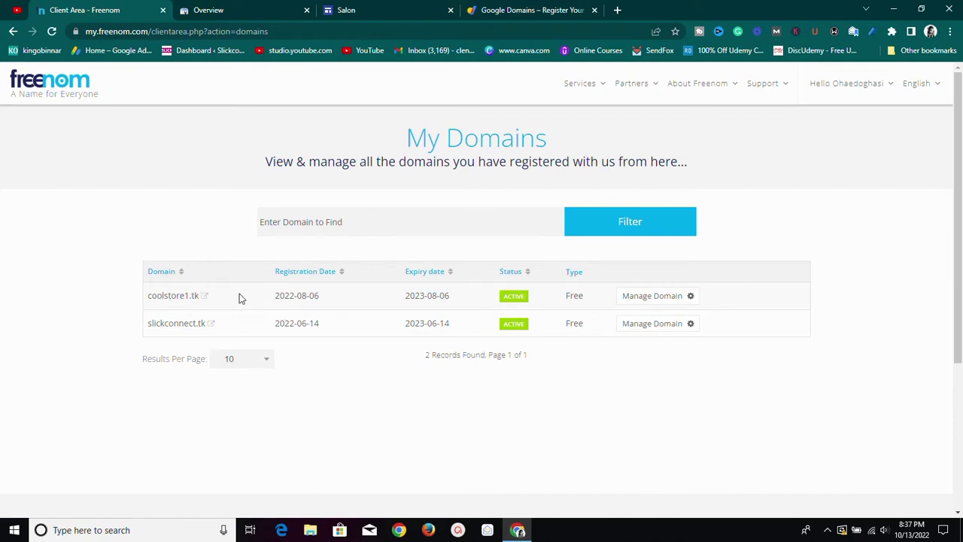
Copy the domain name coolstore1.tk from the list of registered domains
{"action": "left_click_drag", "start_coordinate": [140, 303], "coordinate": [176, 318]}
{"action": "left_click", "coordinate": [158, 301]}
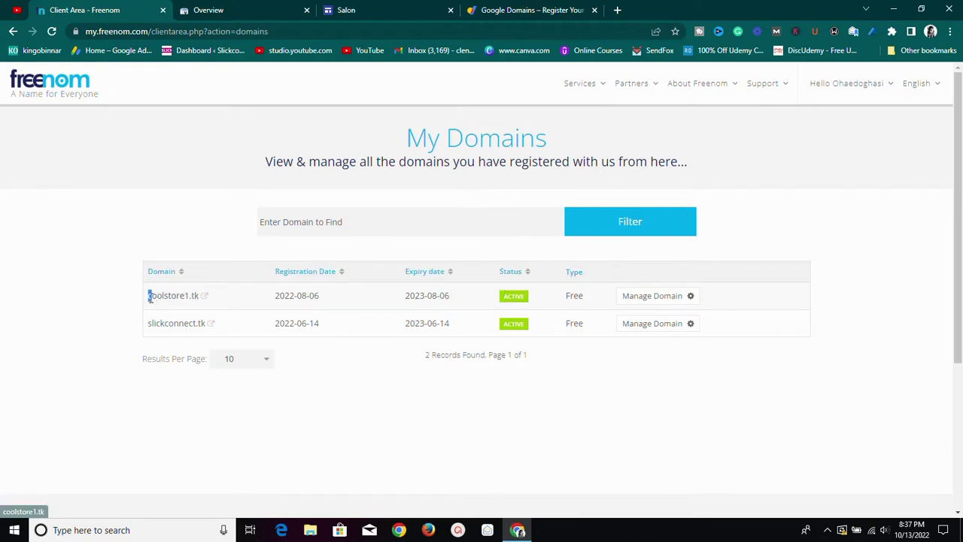
{"action": "left_click_drag", "start_coordinate": [148, 301], "coordinate": [200, 307]}
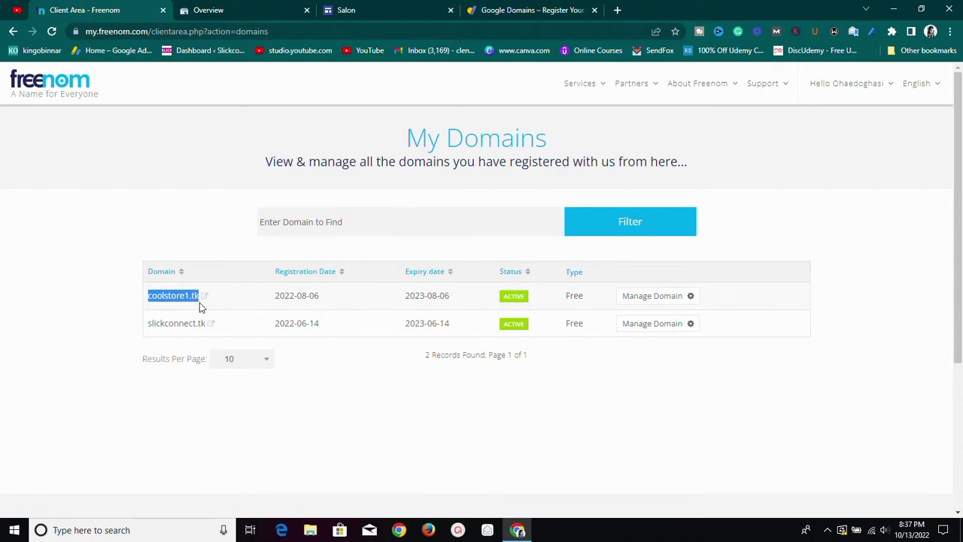
{"action": "right_click", "coordinate": [178, 297]}
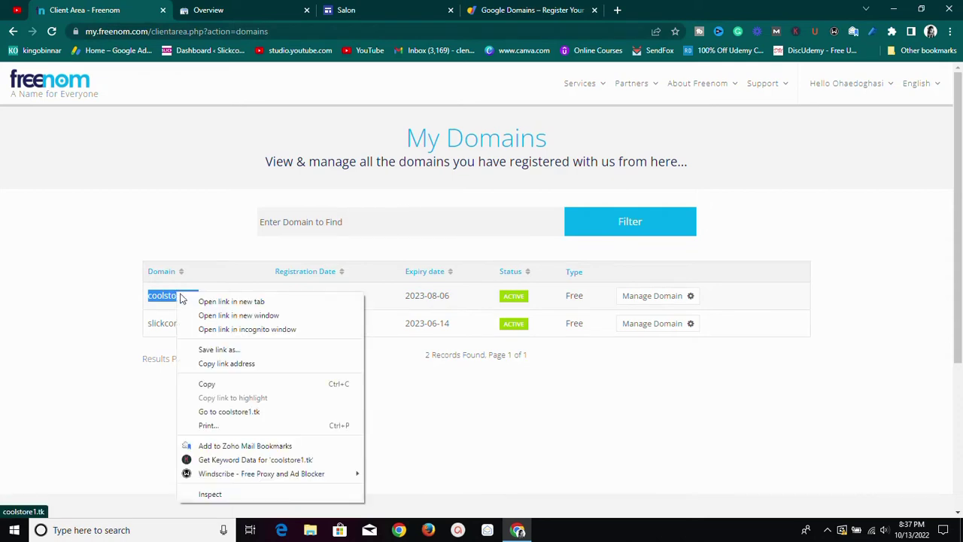
{"action": "left_click", "coordinate": [204, 384]}
Check the Salon site's custom domain settings, and in Google Search Console add coolstore1.tk as a Domain property
{"action": "left_click", "coordinate": [393, 7]}
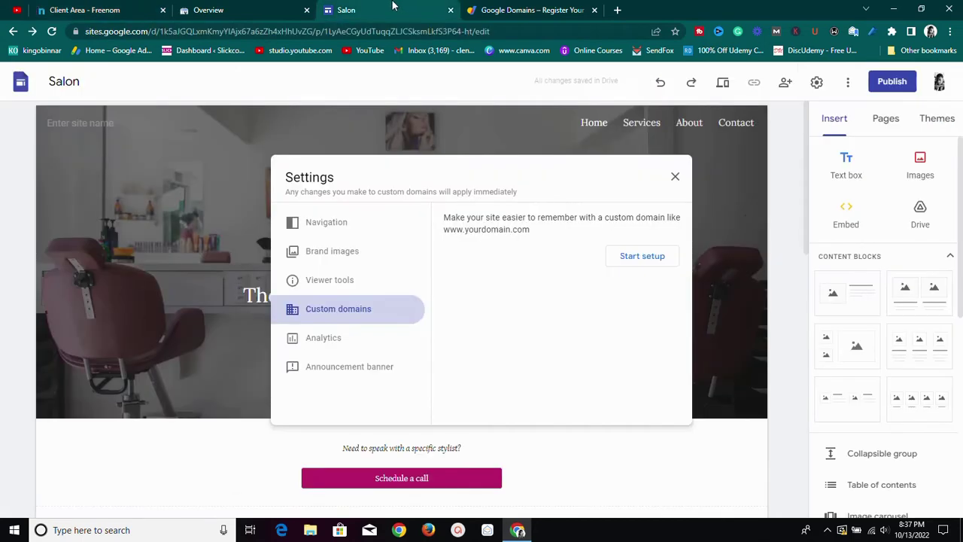
{"action": "left_click", "coordinate": [251, 6]}
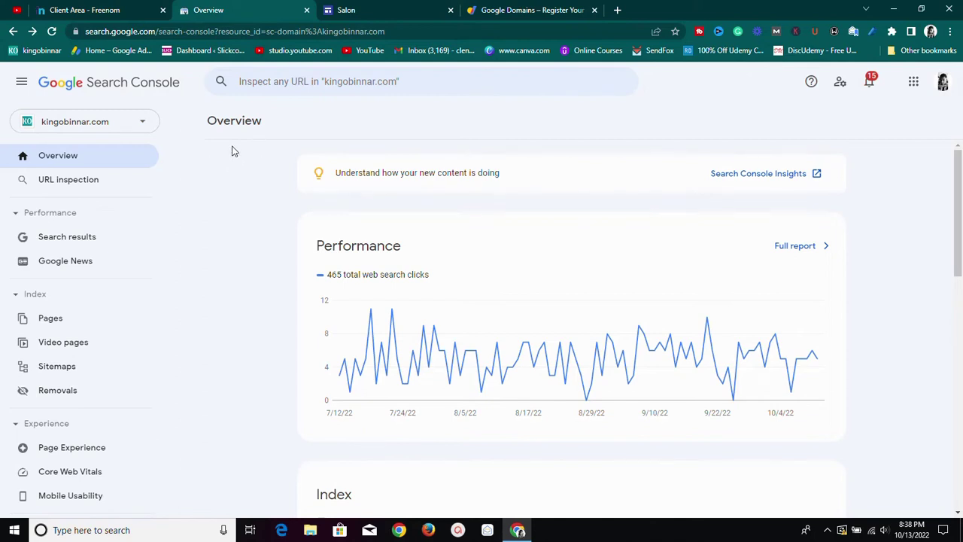
{"action": "left_click", "coordinate": [138, 123]}
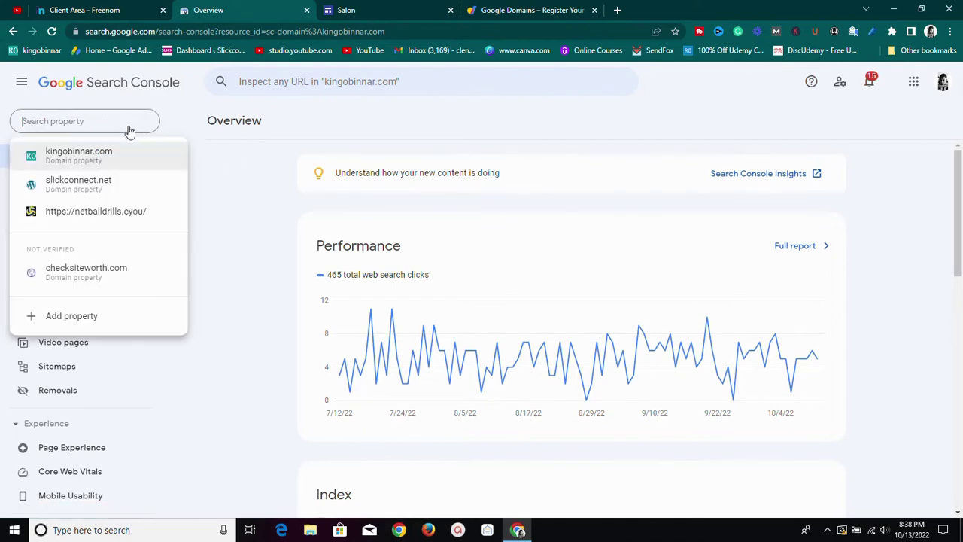
{"action": "left_click", "coordinate": [97, 313]}
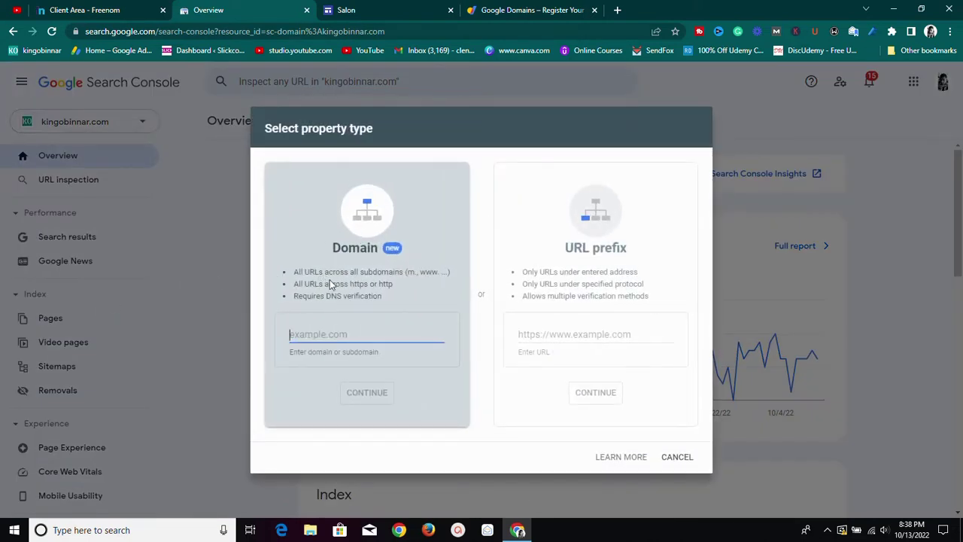
{"action": "right_click", "coordinate": [308, 333]}
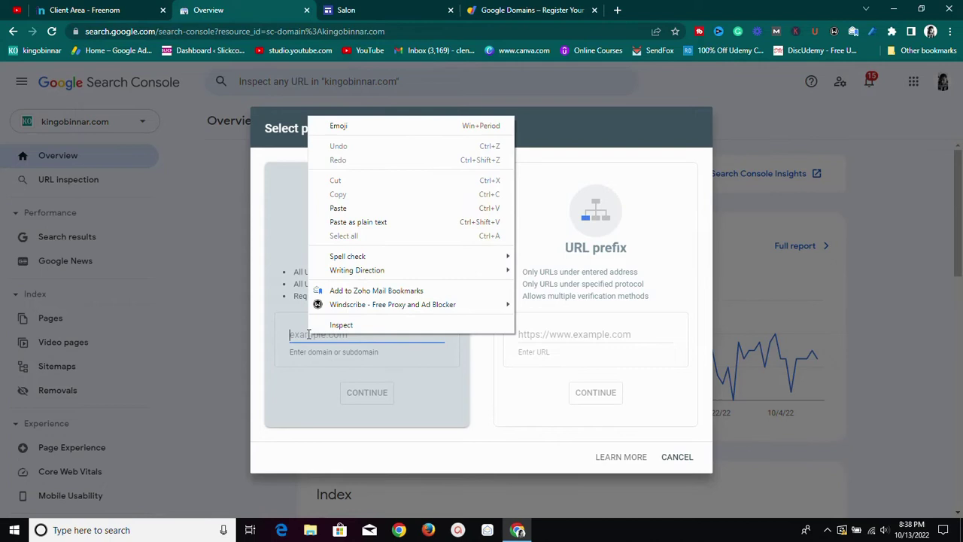
{"action": "left_click", "coordinate": [349, 211]}
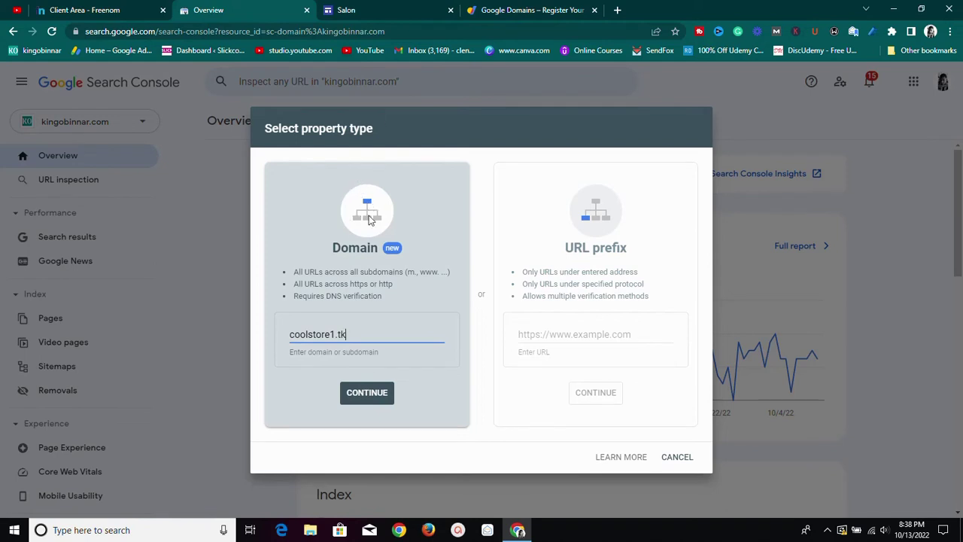
{"action": "left_click", "coordinate": [362, 392]}
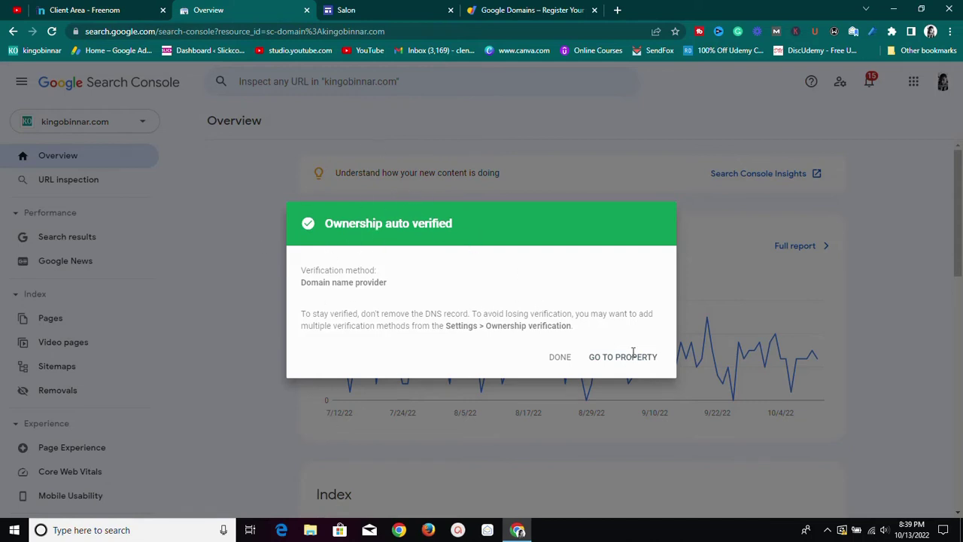
{"action": "left_click", "coordinate": [560, 359]}
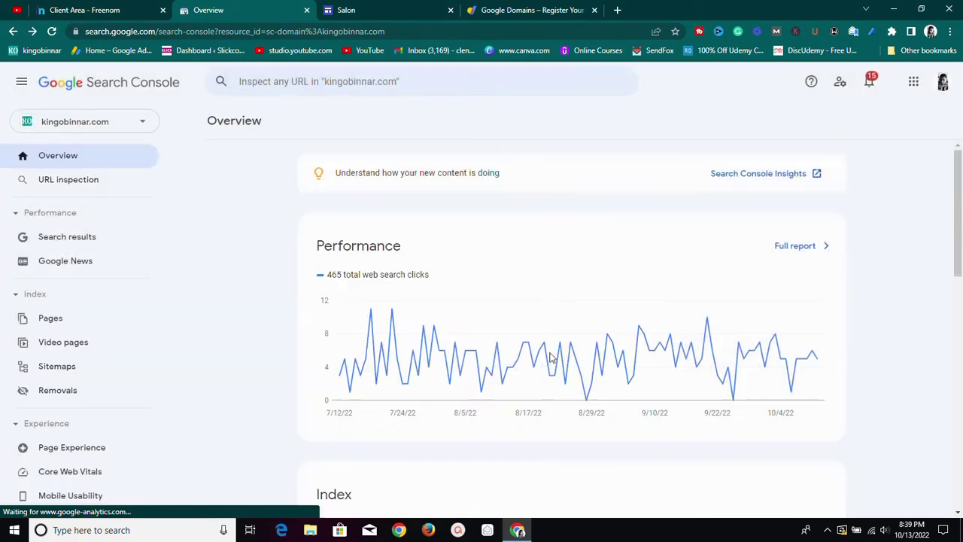
Open the form for adding another Search Console property, and copy the domain name slickconnect.tk from the Freenom domain list
{"action": "left_click", "coordinate": [76, 128]}
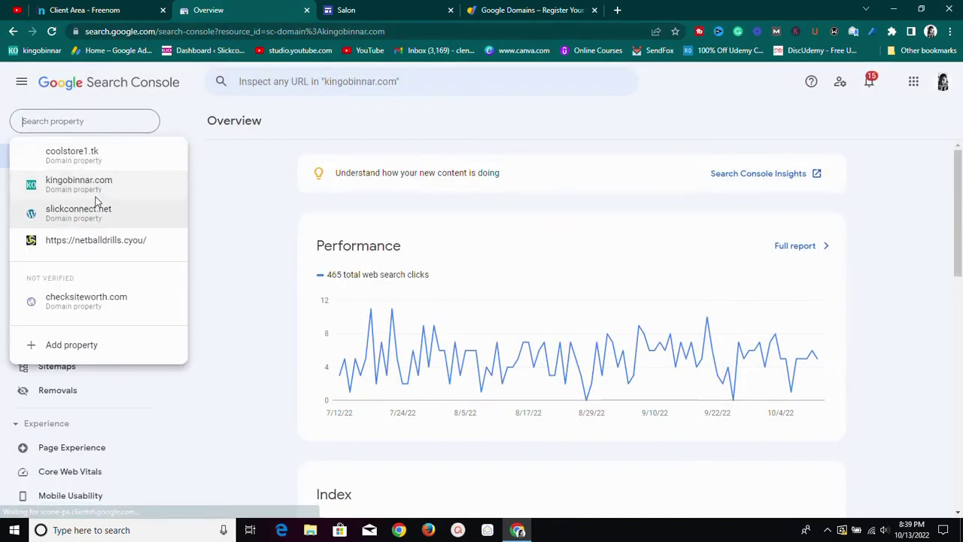
{"action": "left_click", "coordinate": [86, 344]}
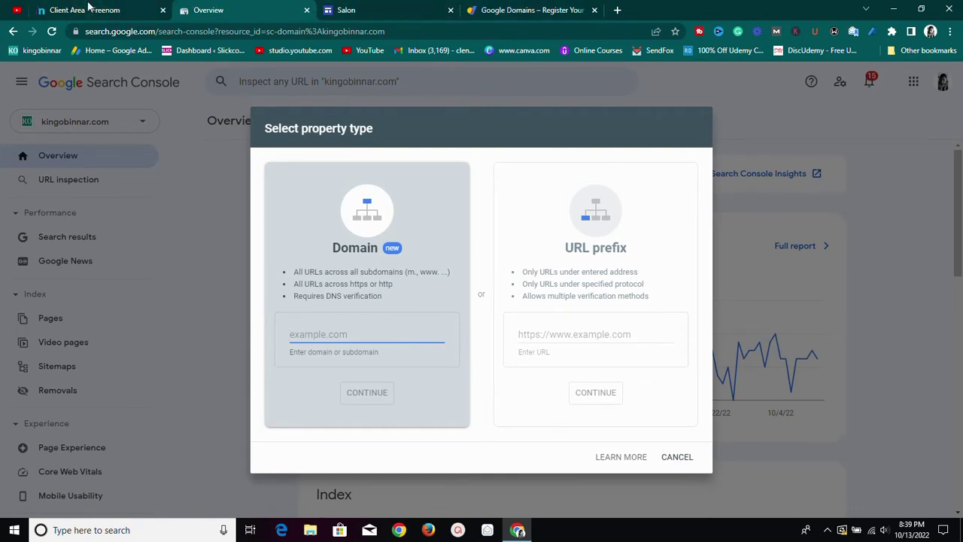
{"action": "left_click", "coordinate": [88, 9]}
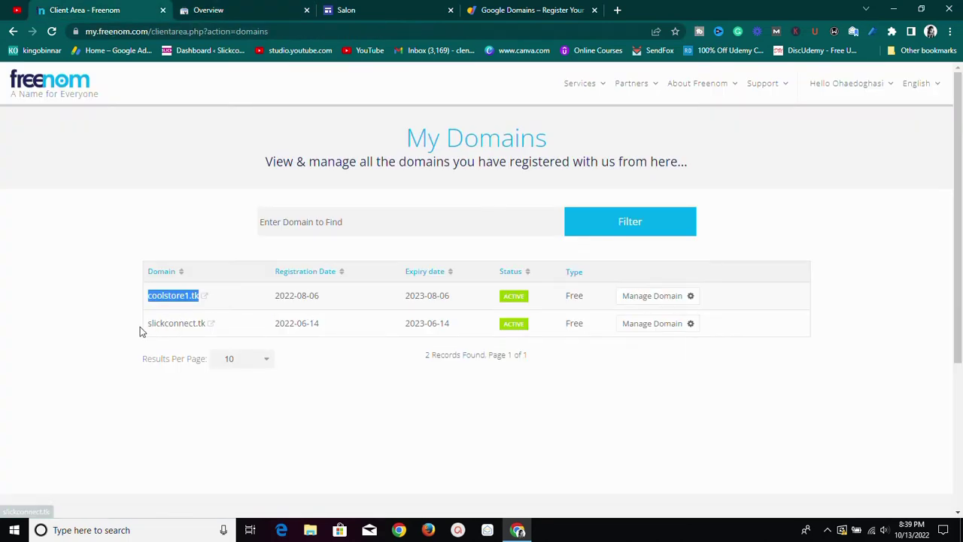
{"action": "left_click_drag", "start_coordinate": [139, 332], "coordinate": [159, 324]}
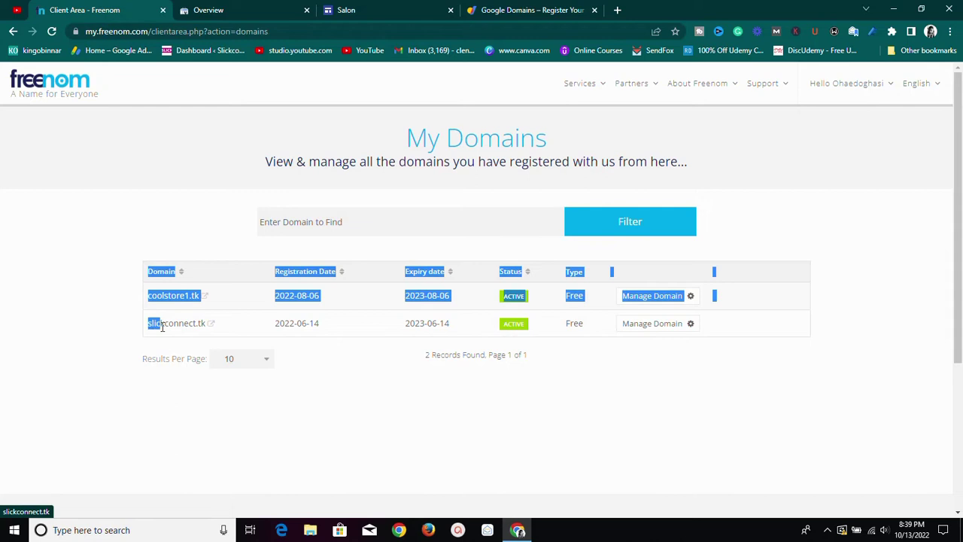
{"action": "left_click", "coordinate": [126, 360]}
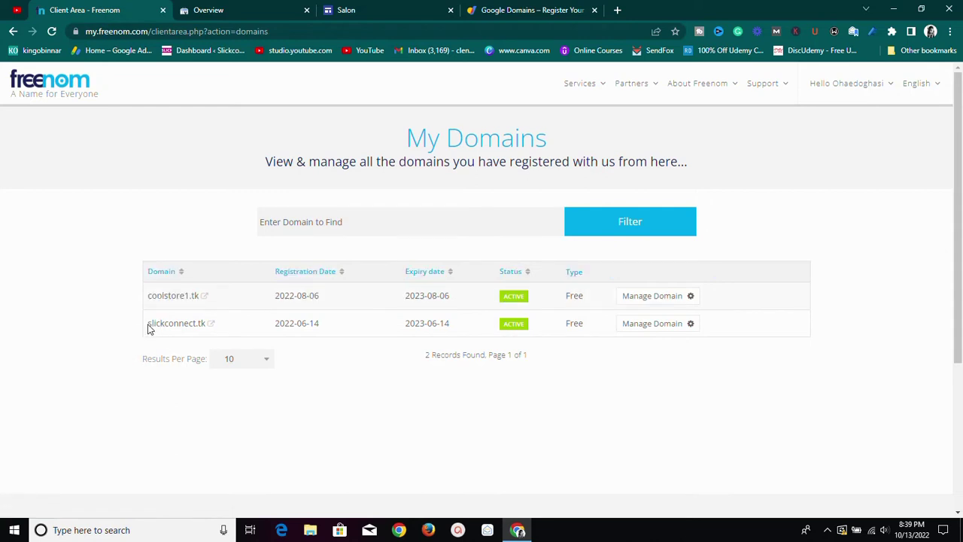
{"action": "left_click_drag", "start_coordinate": [148, 329], "coordinate": [200, 333]}
{"action": "right_click", "coordinate": [194, 324]}
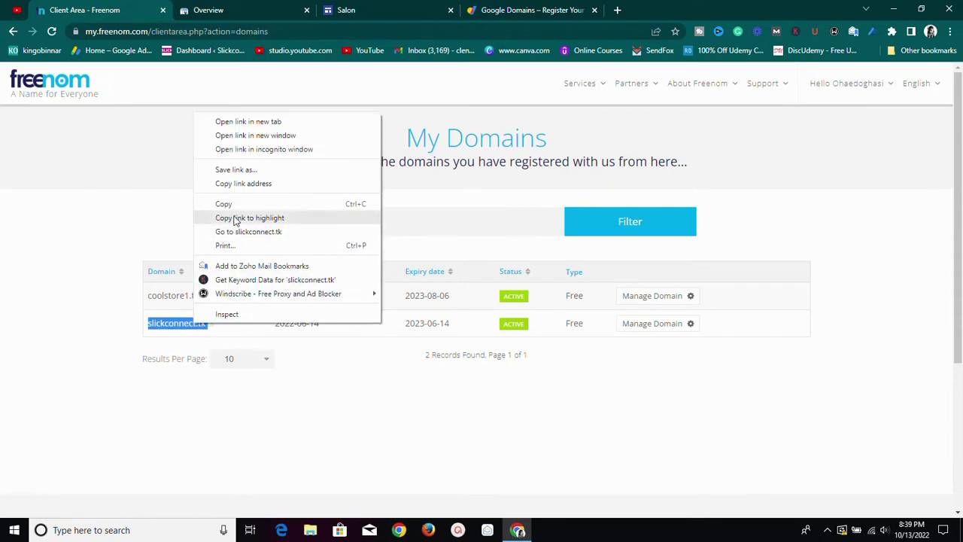
{"action": "left_click", "coordinate": [234, 206]}
Switch back to Google Search Console and try to add slickconnect.tk as a Domain property
{"action": "left_click", "coordinate": [263, 6]}
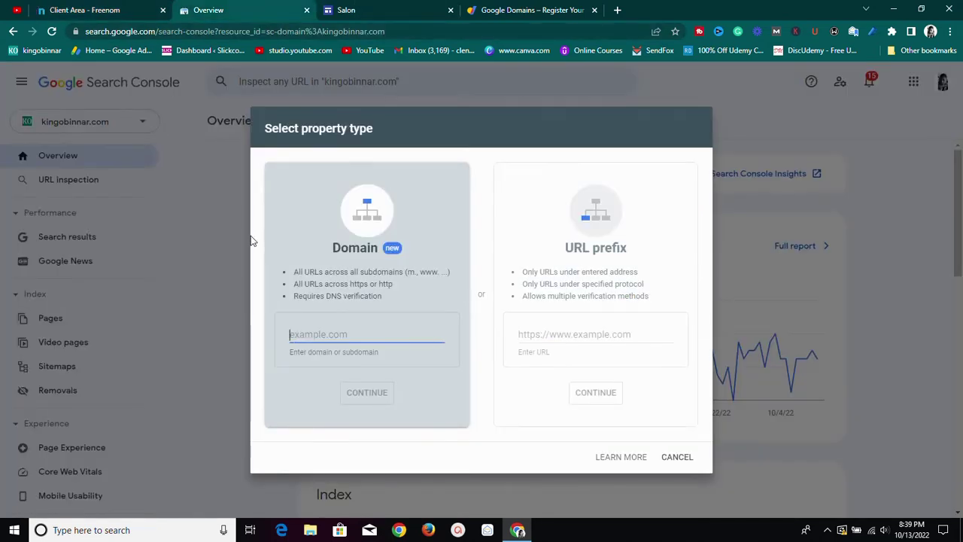
{"action": "key", "text": "ctrl+v"}
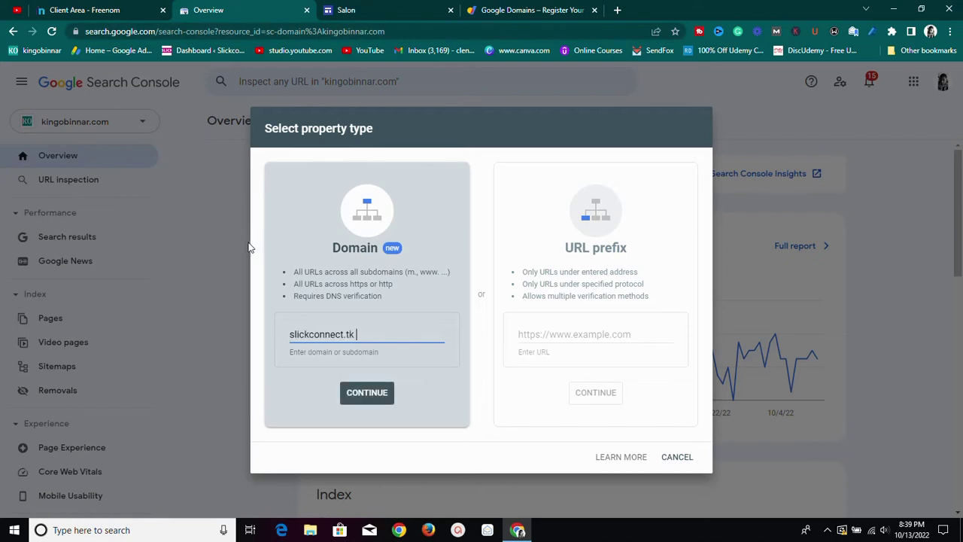
{"action": "left_click", "coordinate": [382, 404]}
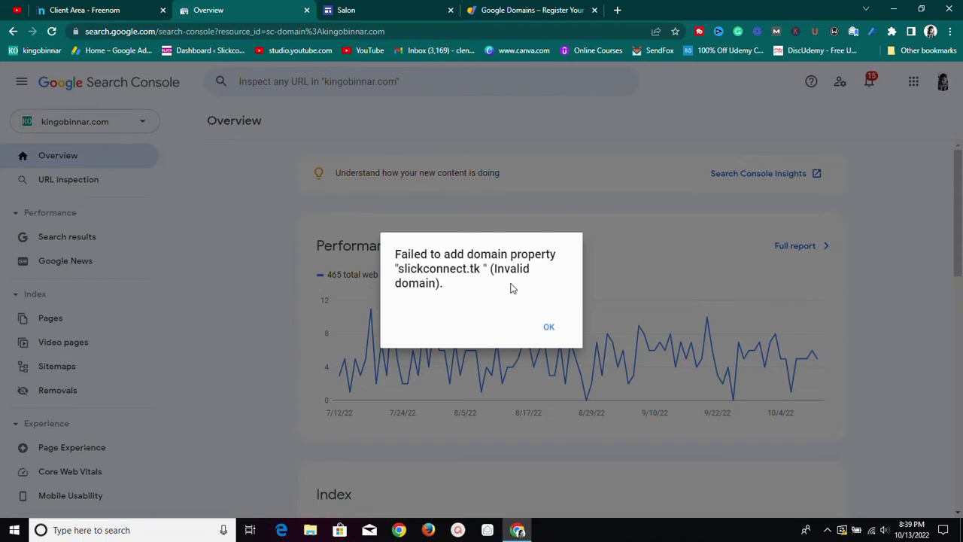
{"action": "left_click", "coordinate": [547, 330]}
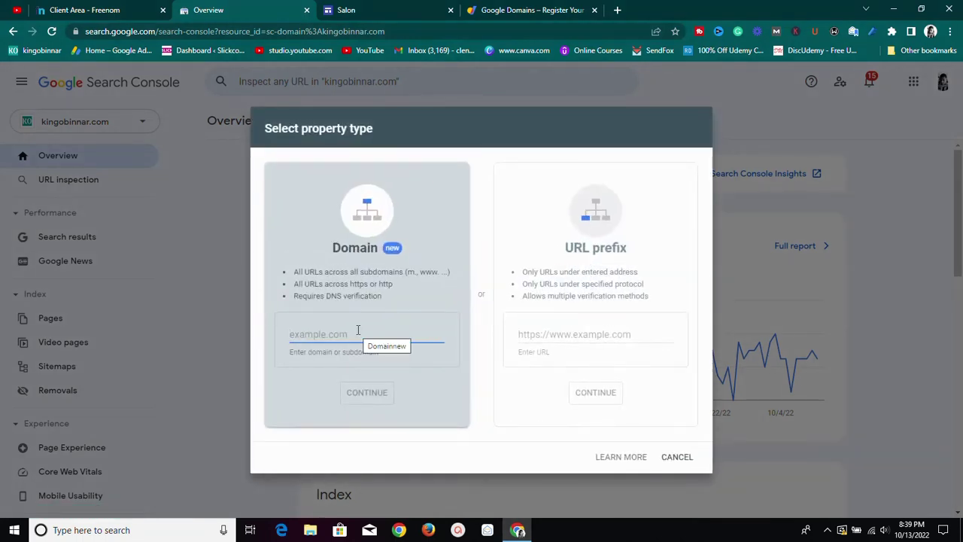
{"action": "type", "text": "www"}
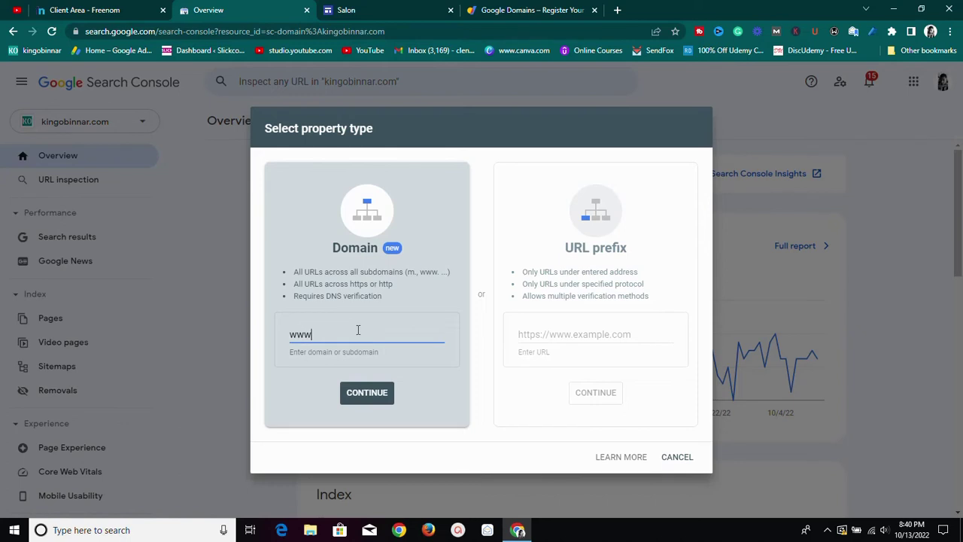
{"action": "key", "text": "BackSpace"}
{"action": "key", "text": "BackSpace"}
{"action": "key", "text": "BackSpace"}
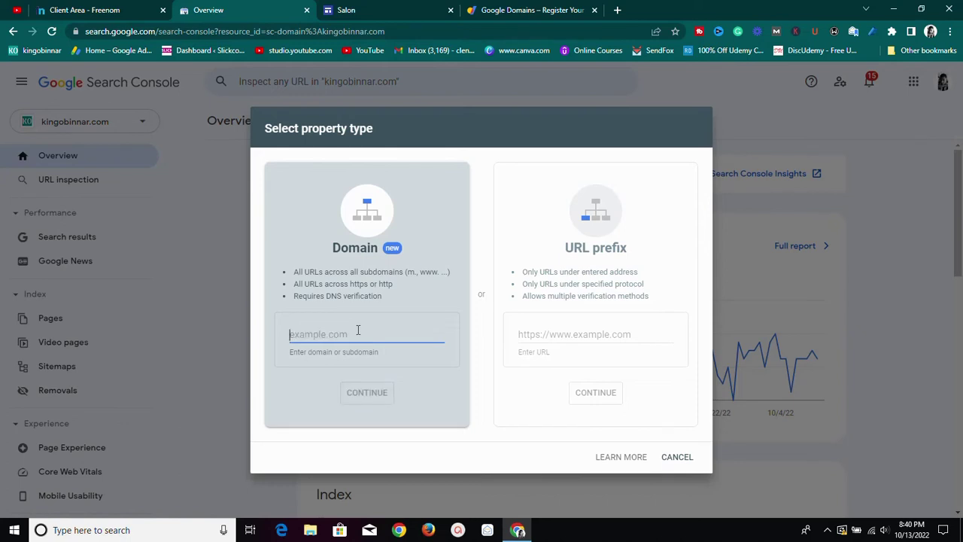
Load the address slickconnect.tk in a new browser tab
{"action": "left_click", "coordinate": [616, 10]}
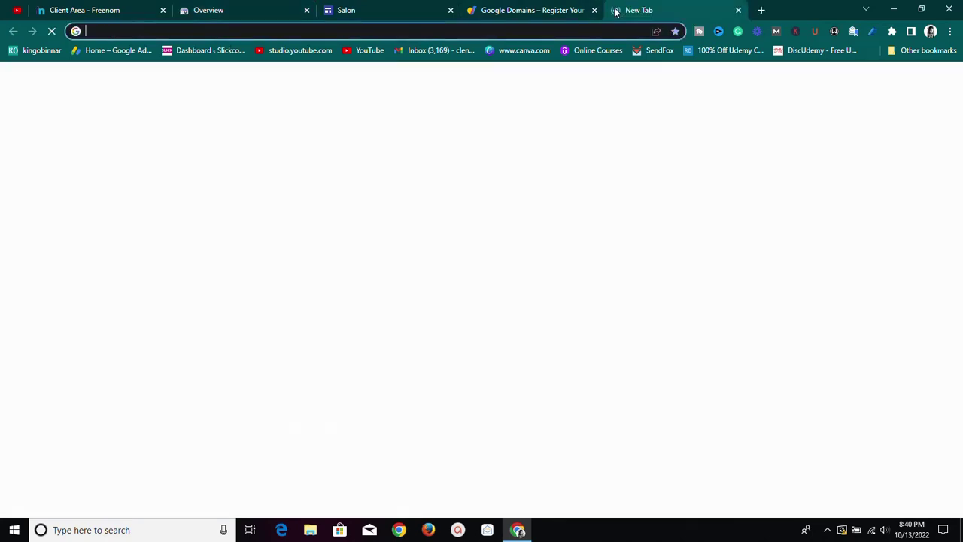
{"action": "type", "text": "slickconnect.n"}
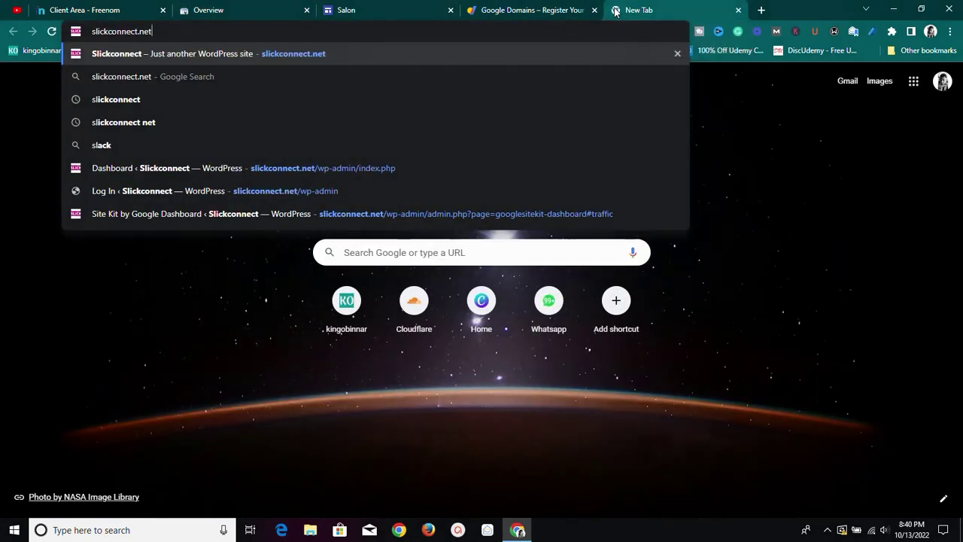
{"action": "key", "text": "BackSpace"}
{"action": "type", "text": "tk"}
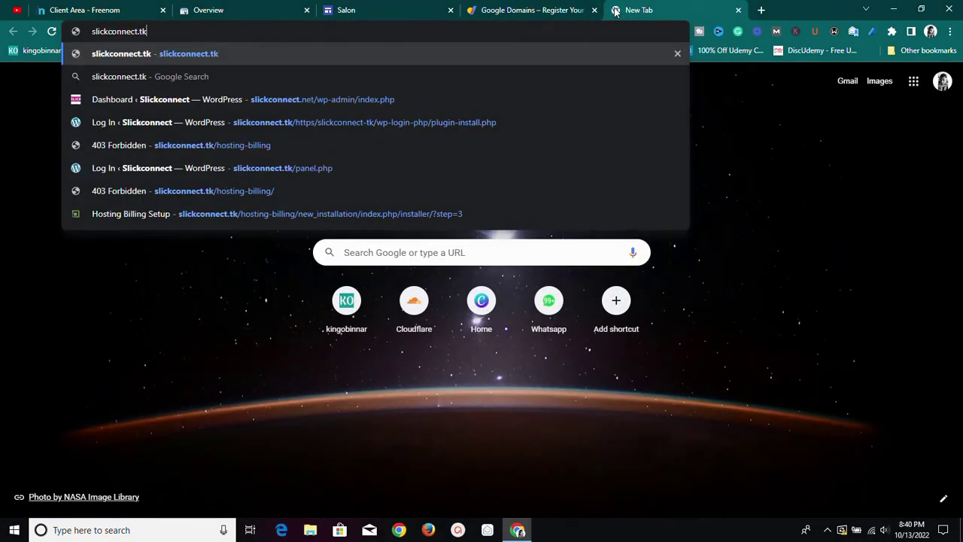
{"action": "key", "text": "Return"}
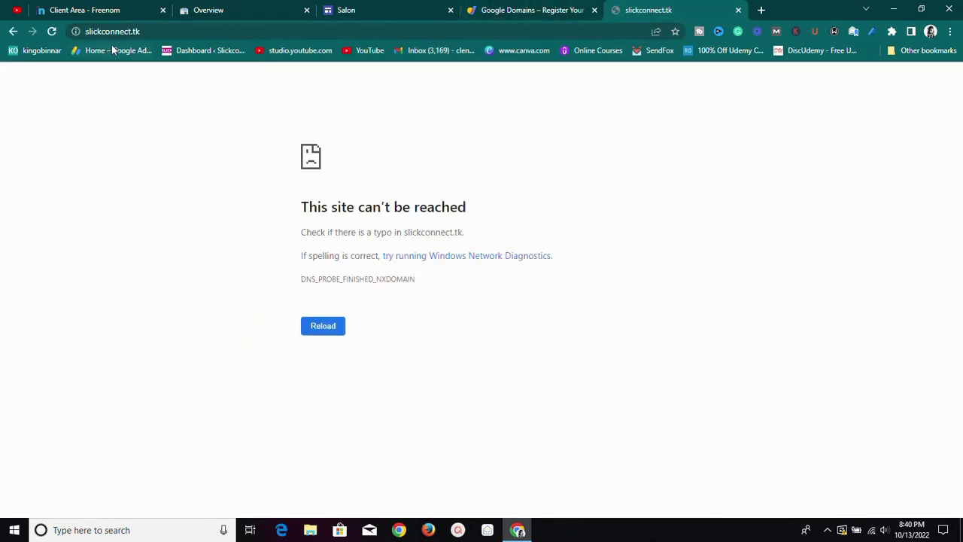
{"action": "left_click", "coordinate": [143, 32]}
{"action": "double_click", "coordinate": [143, 31]}
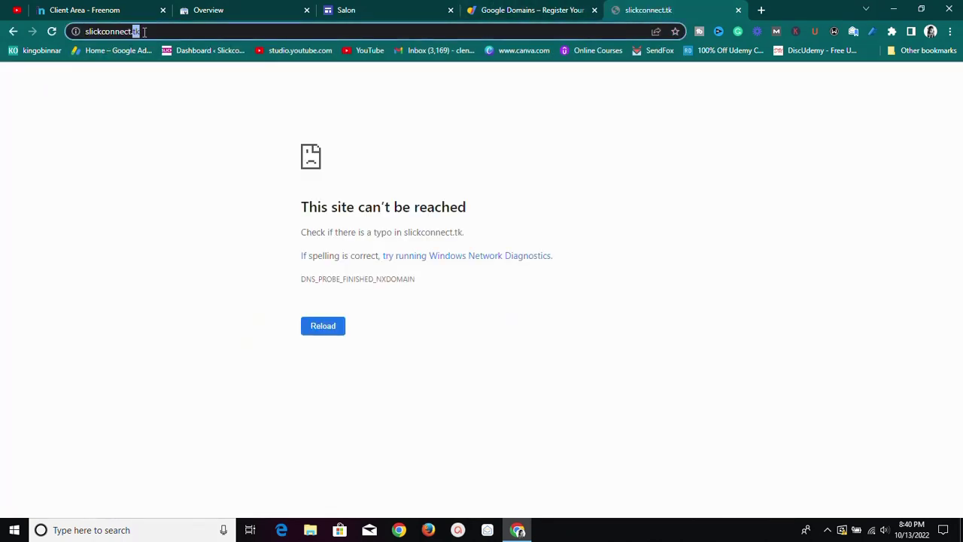
{"action": "triple_click", "coordinate": [144, 31]}
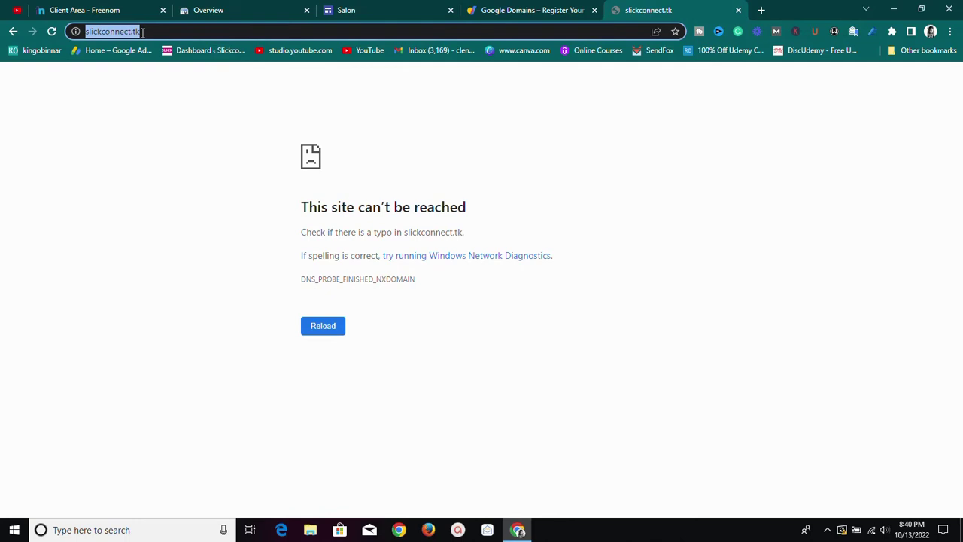
{"action": "key", "text": "Home"}
{"action": "type", "text": "https"}
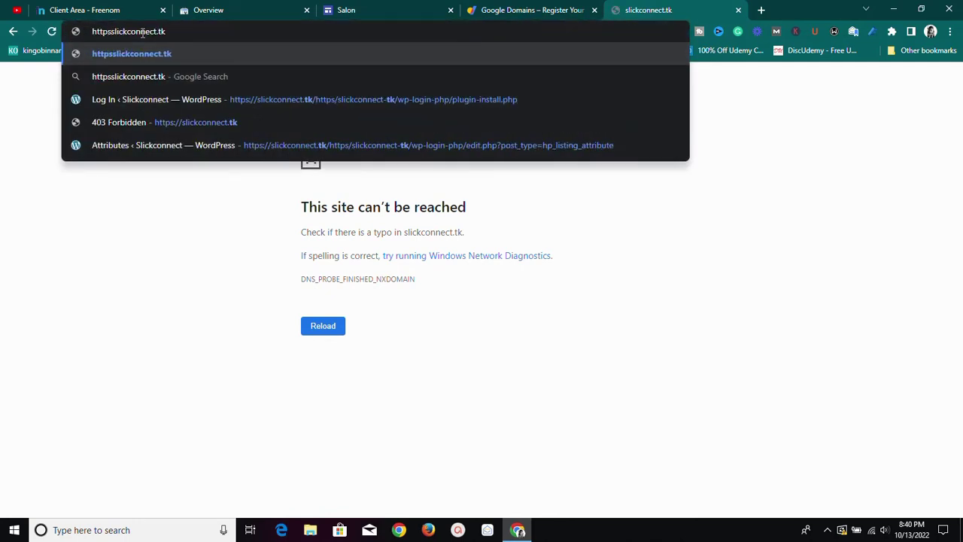
{"action": "type", "text": "://"}
{"action": "key", "text": "Return"}
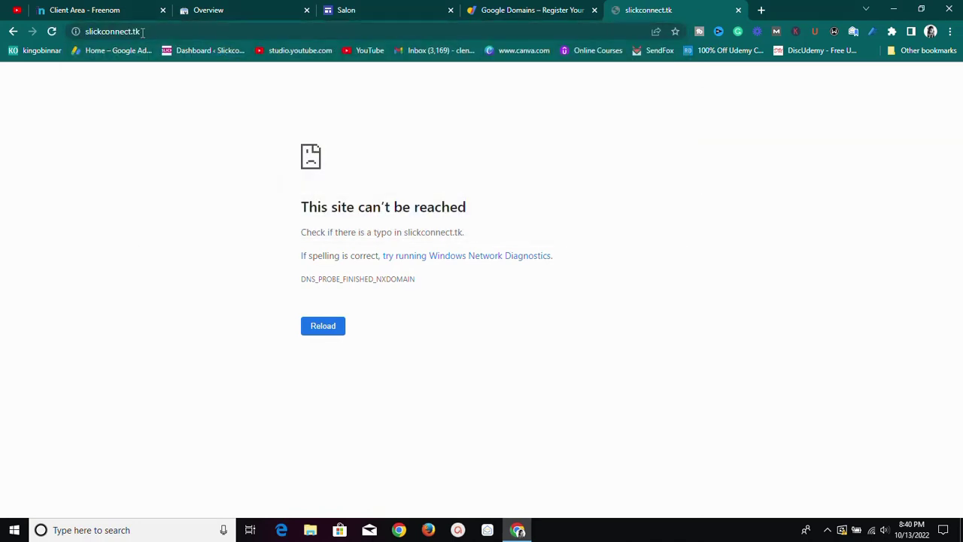
{"action": "left_click", "coordinate": [143, 32]}
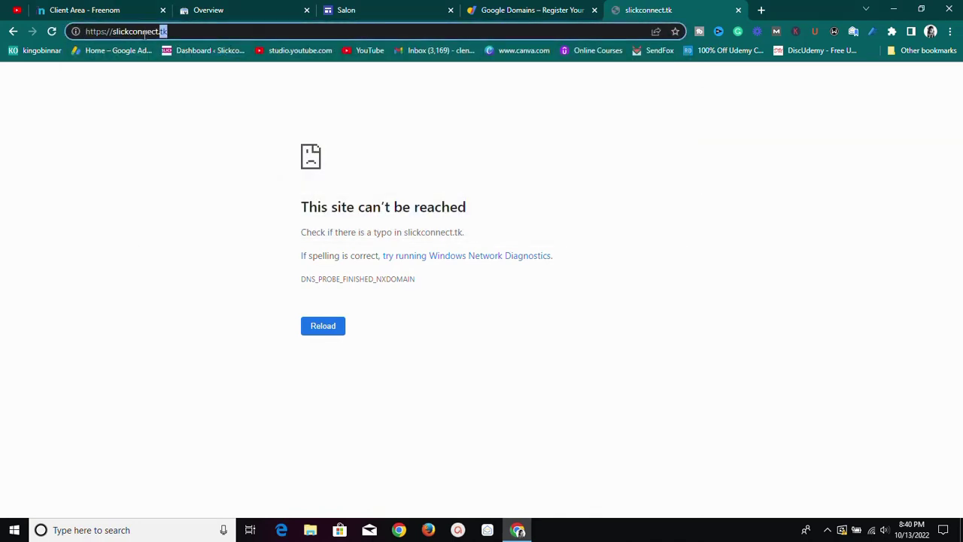
{"action": "key", "text": "ctrl+shift+Left"}
{"action": "key", "text": "ctrl+shift+Left"}
{"action": "key", "text": "ctrl+shift+Left"}
{"action": "right_click", "coordinate": [145, 34]}
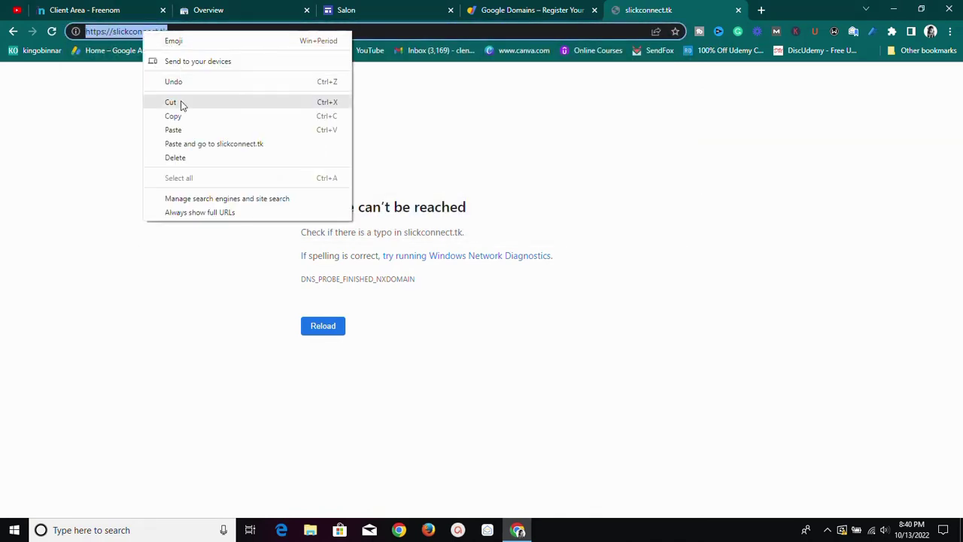
{"action": "left_click", "coordinate": [181, 115]}
{"action": "left_click", "coordinate": [207, 9]}
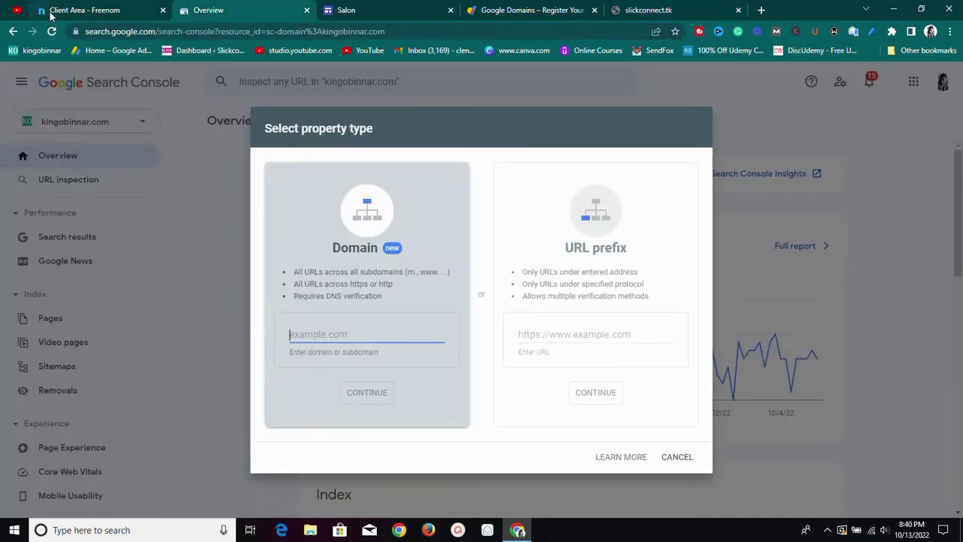
{"action": "key", "text": "ctrl+v"}
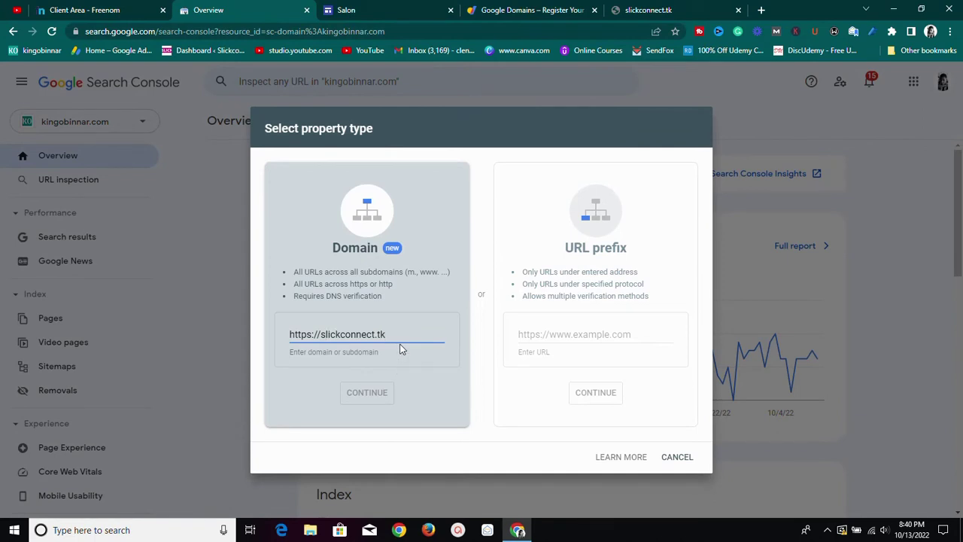
{"action": "key", "text": "BackSpace"}
{"action": "key", "text": "BackSpace"}
{"action": "key", "text": "BackSpace"}
{"action": "key", "text": "BackSpace"}
{"action": "key", "text": "BackSpace"}
{"action": "key", "text": "BackSpace"}
{"action": "key", "text": "BackSpace"}
{"action": "key", "text": "BackSpace"}
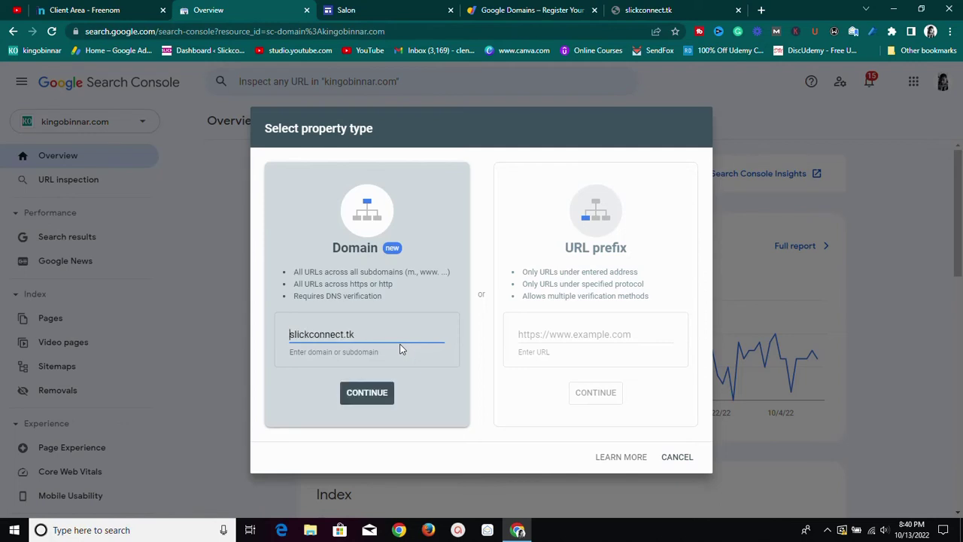
{"action": "left_click", "coordinate": [362, 399]}
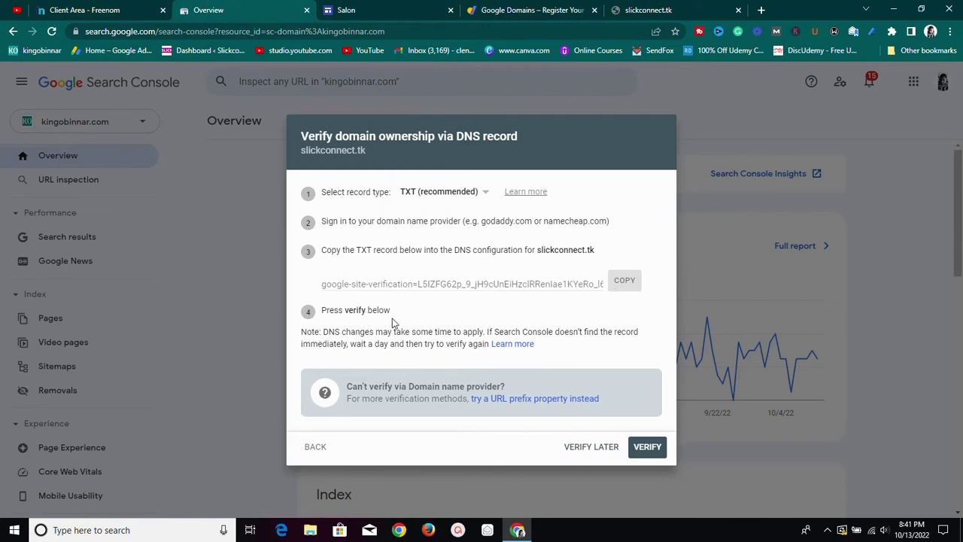
Switch to the Freenom client area and open the management page for slickconnect.tk
{"action": "left_click", "coordinate": [89, 9]}
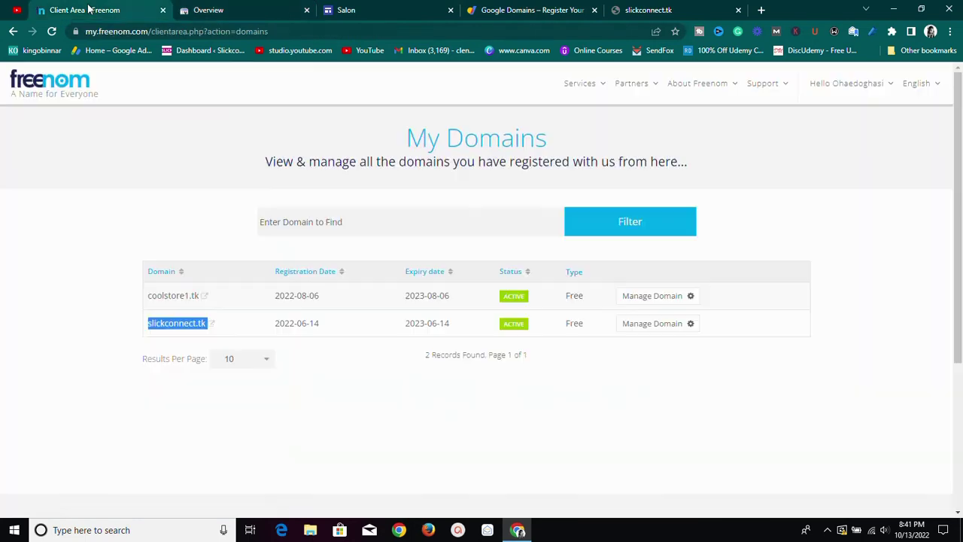
{"action": "left_click", "coordinate": [347, 405]}
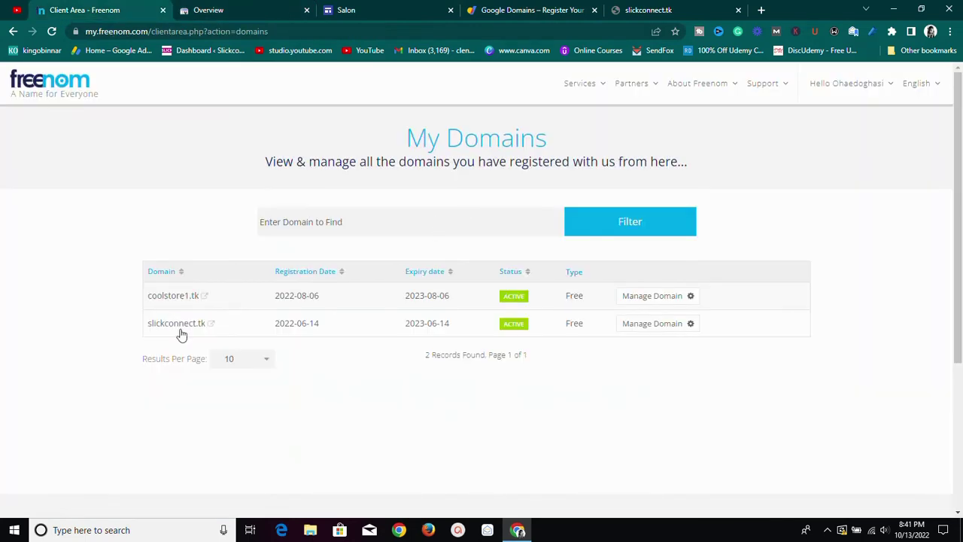
{"action": "left_click", "coordinate": [642, 330]}
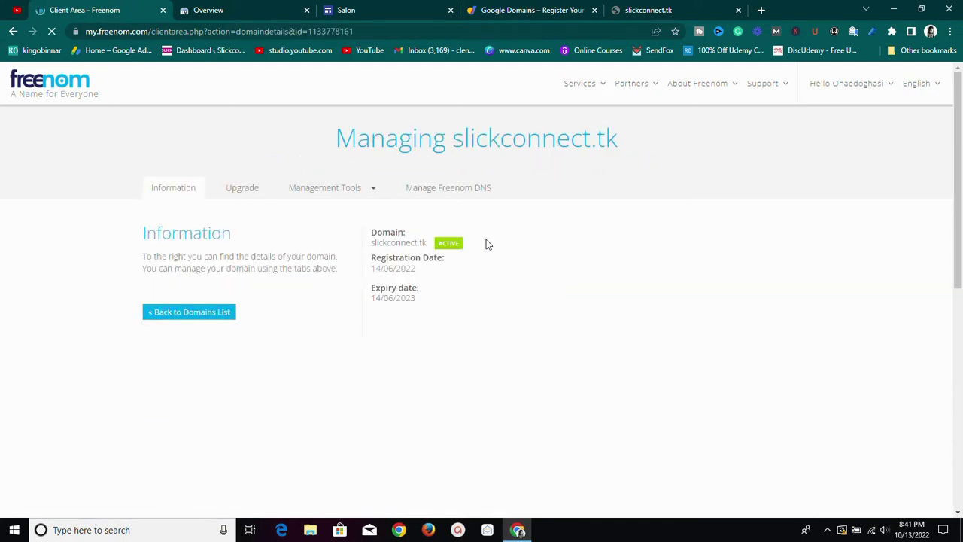
Set slickconnect.tk to use the default Freenom nameservers and save the nameserver change
{"action": "left_click", "coordinate": [446, 191]}
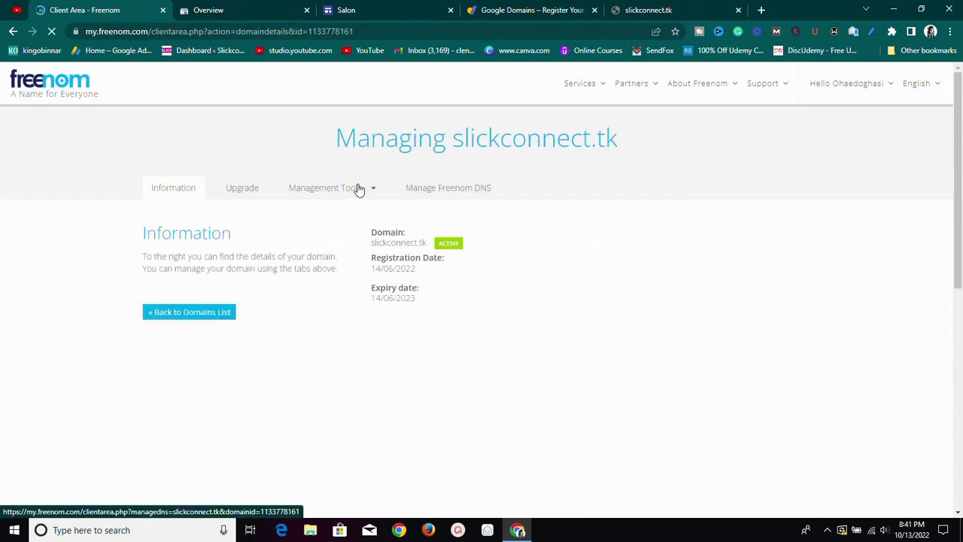
{"action": "left_click", "coordinate": [358, 189]}
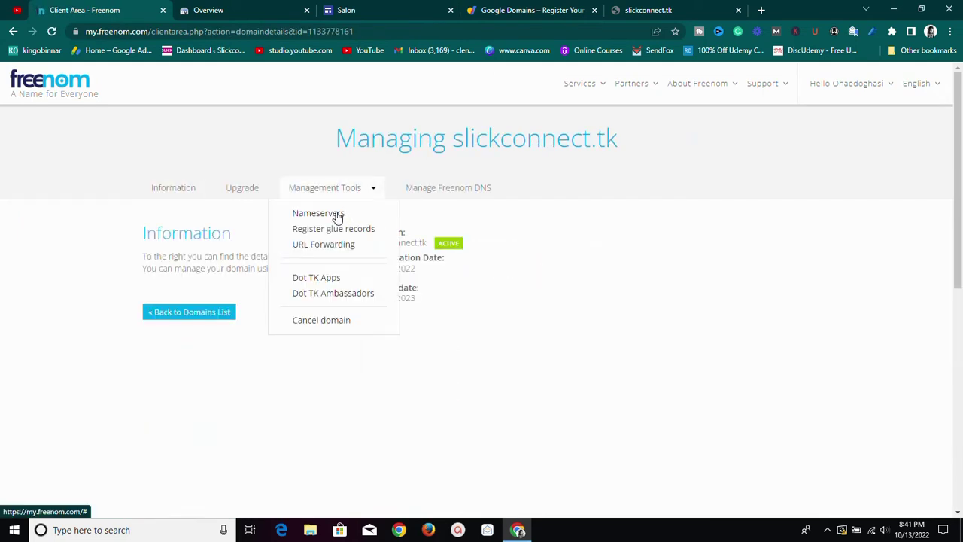
{"action": "left_click", "coordinate": [337, 215]}
{"action": "left_click", "coordinate": [375, 246]}
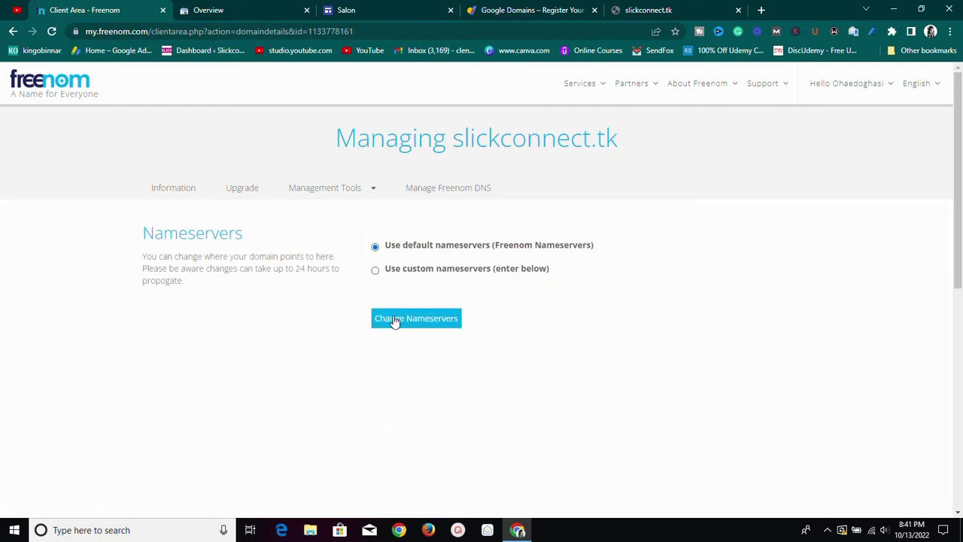
{"action": "left_click", "coordinate": [394, 320]}
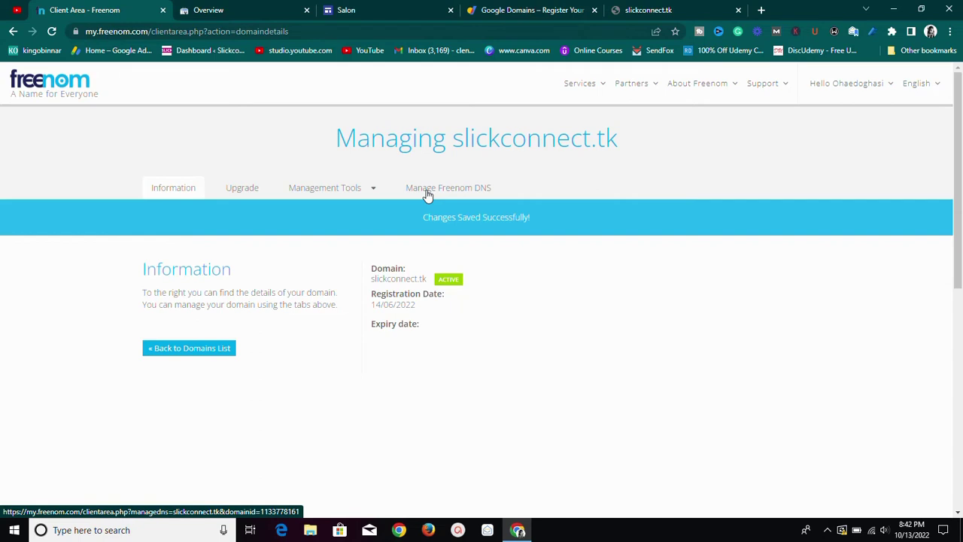
Open Freenom's DNS management for slickconnect.tk and start a TXT record with the name slickcinnect.tk
{"action": "left_click", "coordinate": [427, 193]}
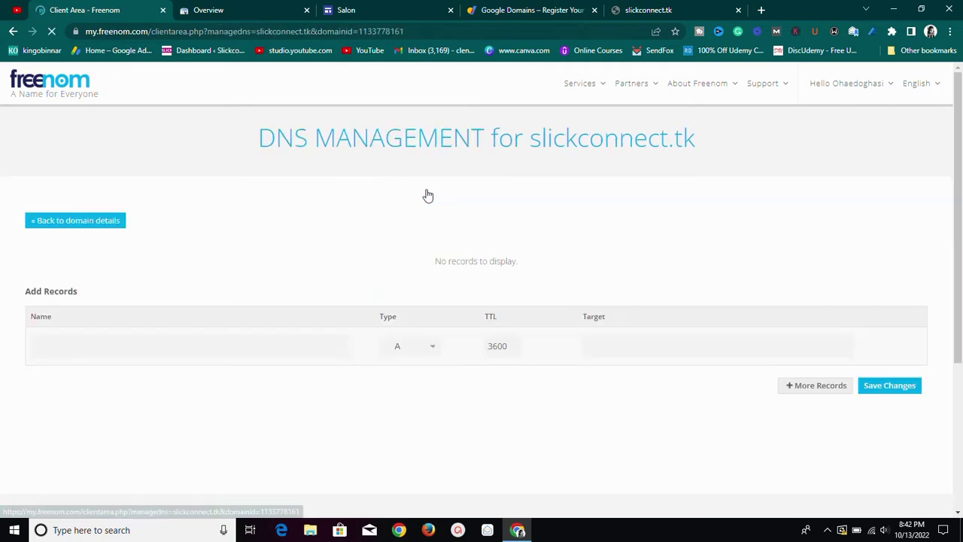
{"action": "left_click", "coordinate": [140, 346]}
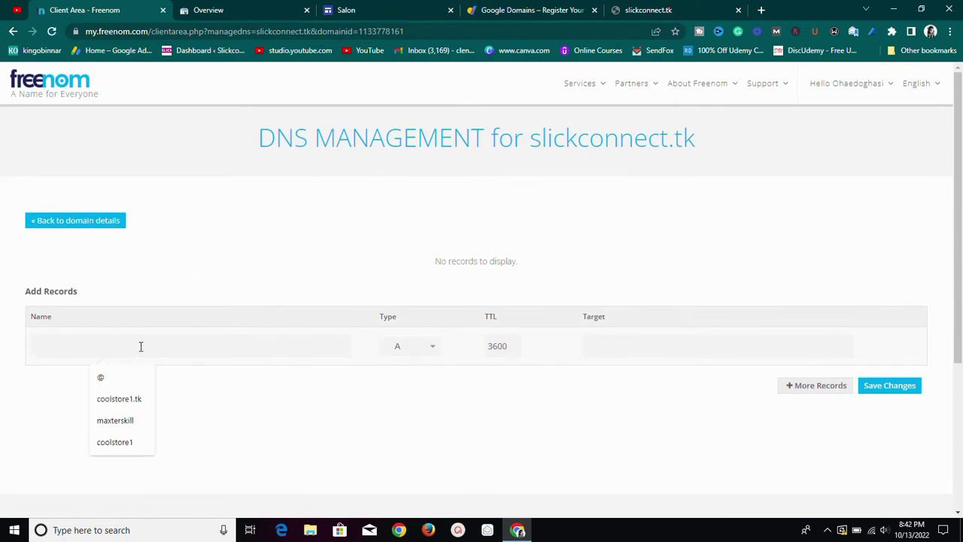
{"action": "key", "text": "Escape"}
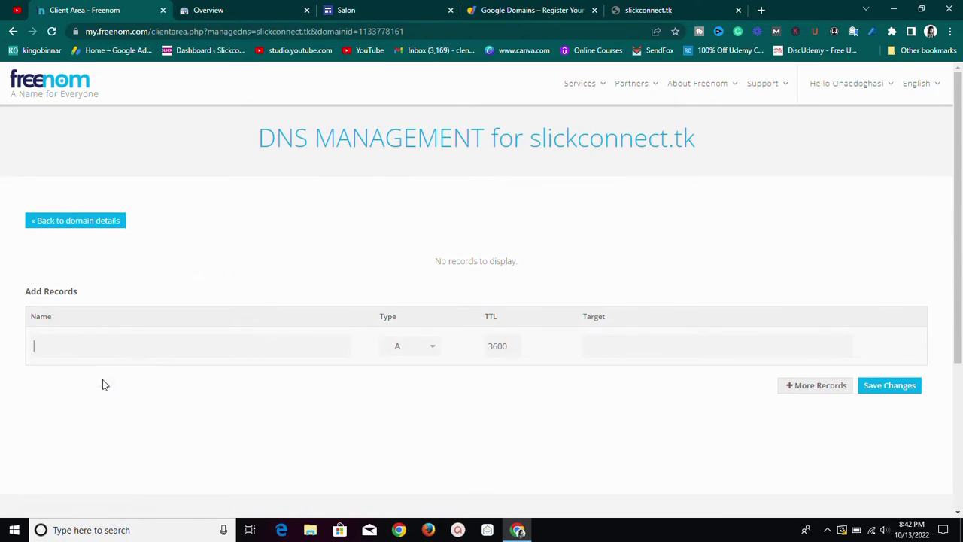
{"action": "type", "text": "@"}
{"action": "double_click", "coordinate": [81, 343]}
{"action": "type", "text": "slickconnect.tk"}
{"action": "left_click", "coordinate": [431, 348]}
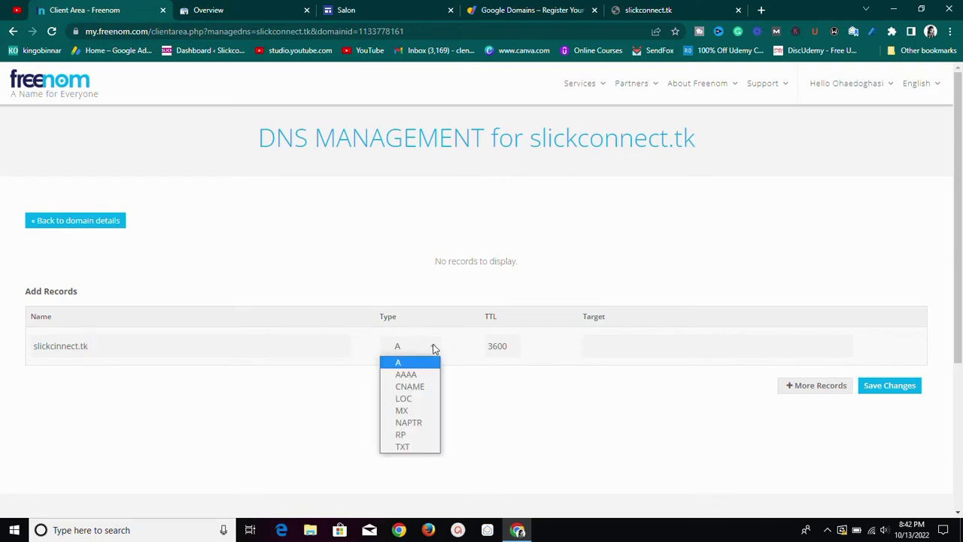
{"action": "left_click", "coordinate": [406, 446]}
Copy the site verification TXT value from Search Console and paste it as the target of the new Freenom record
{"action": "left_click", "coordinate": [639, 337]}
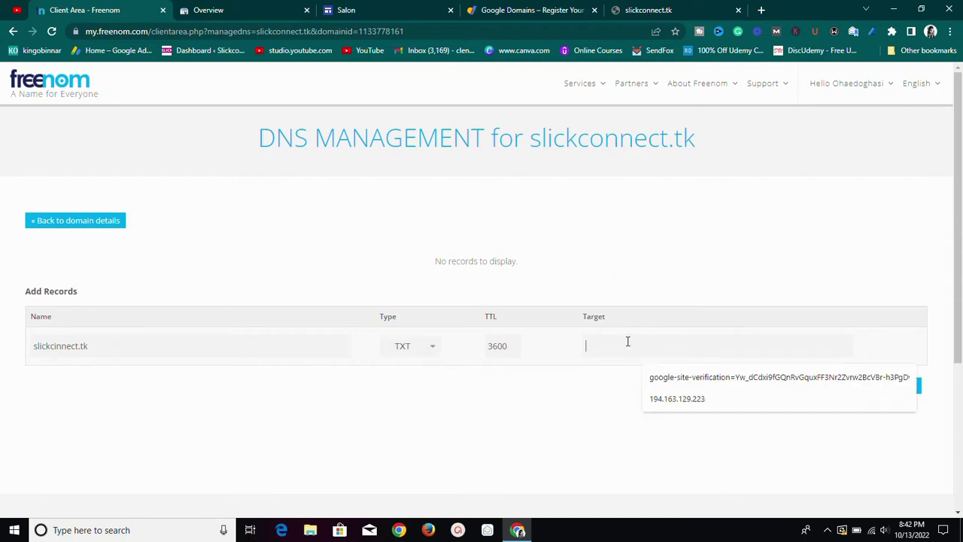
{"action": "left_click", "coordinate": [248, 15]}
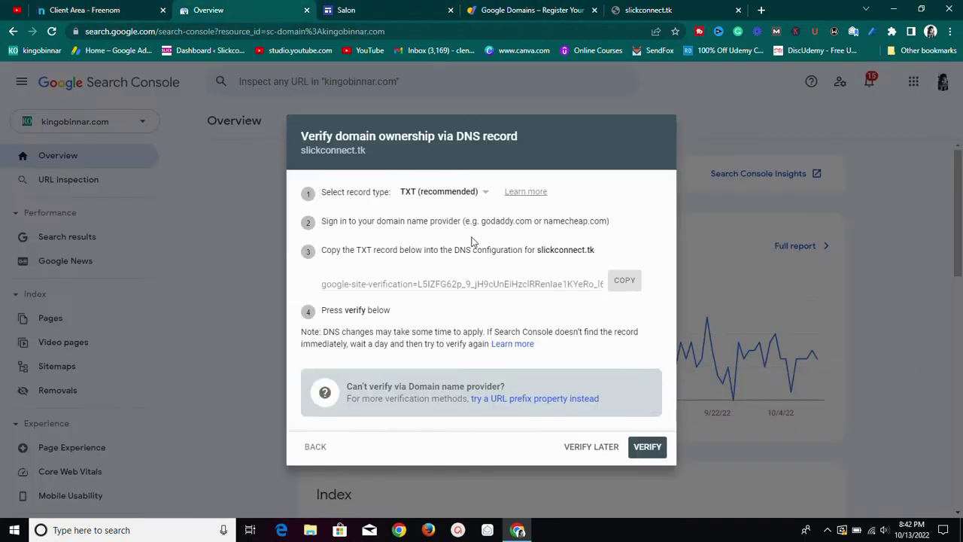
{"action": "left_click", "coordinate": [623, 284]}
{"action": "left_click", "coordinate": [101, 9]}
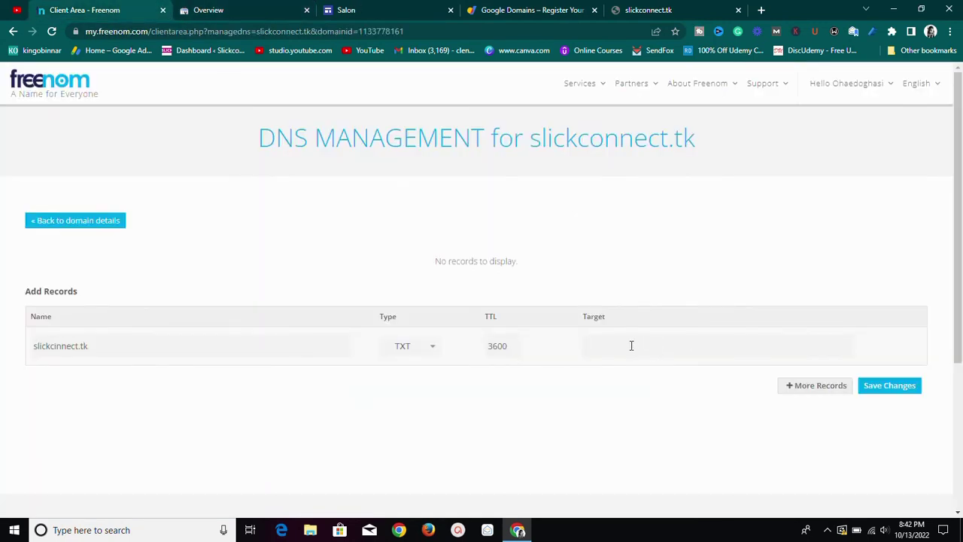
{"action": "key", "text": "ctrl+v"}
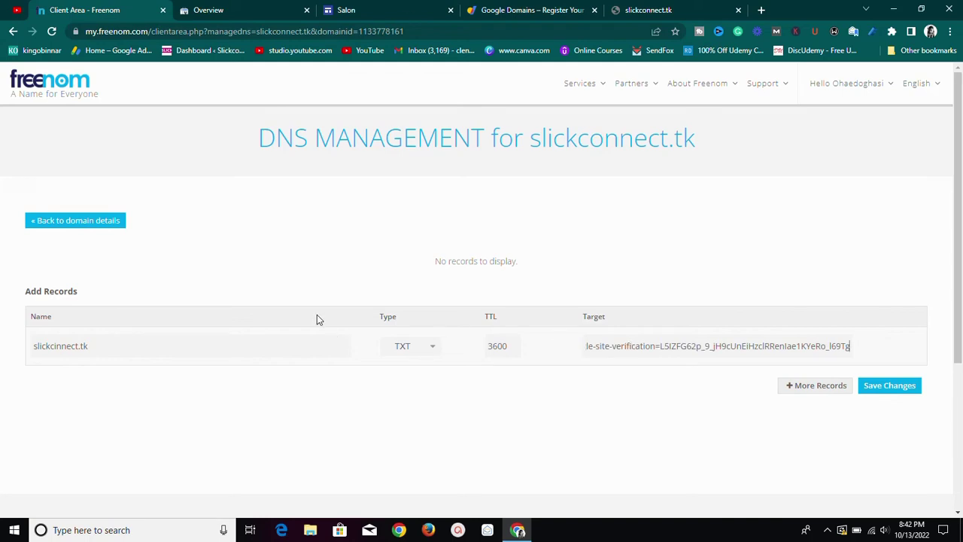
Compare with the Search Console instructions, correct the TXT record's name to slickconnect.tk in Freenom and save the record
{"action": "left_click", "coordinate": [236, 7]}
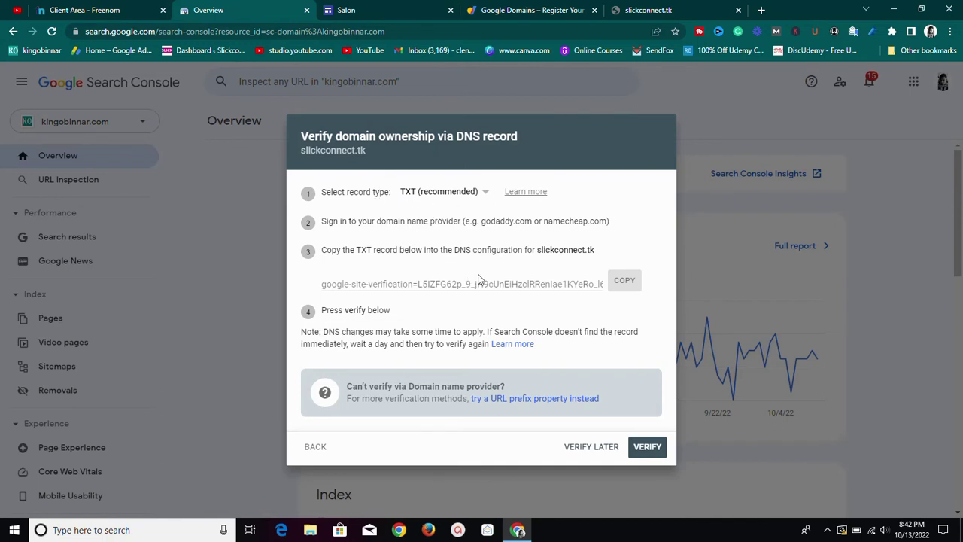
{"action": "left_click", "coordinate": [116, 9]}
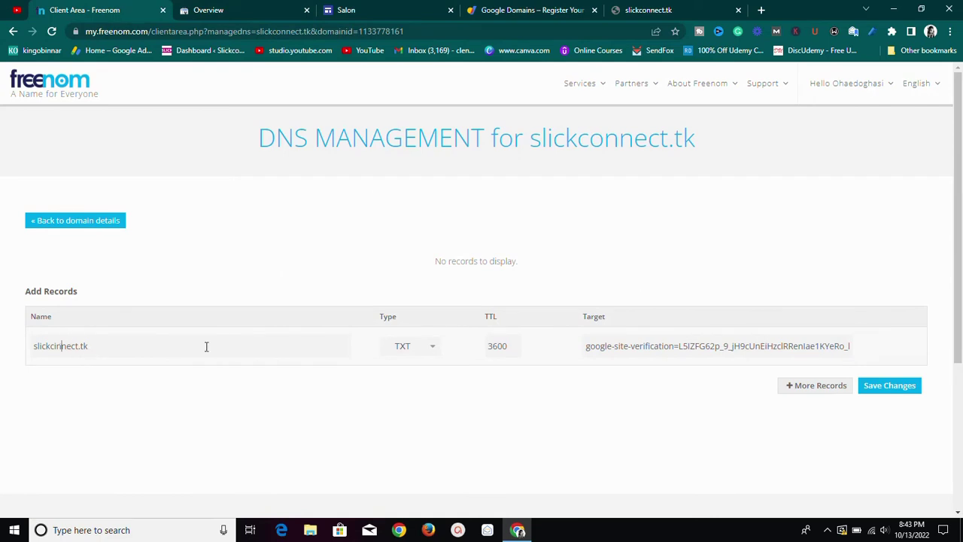
{"action": "key", "text": "Delete"}
{"action": "type", "text": "o"}
{"action": "left_click", "coordinate": [877, 387]}
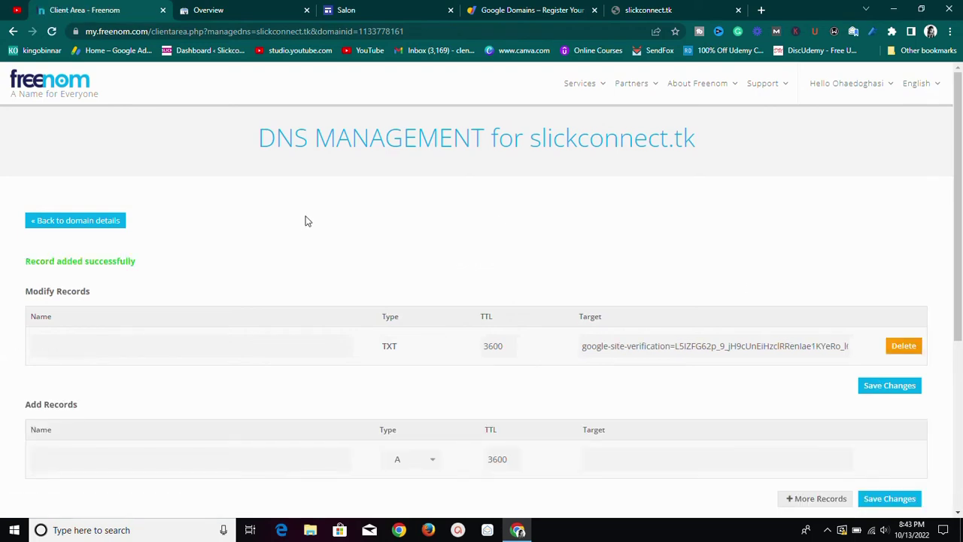
Return to Search Console and verify ownership of slickconnect.tk, dismissing the first result and running the verification again
{"action": "scroll", "coordinate": [346, 248], "scroll_direction": "down", "scroll_amount": 2}
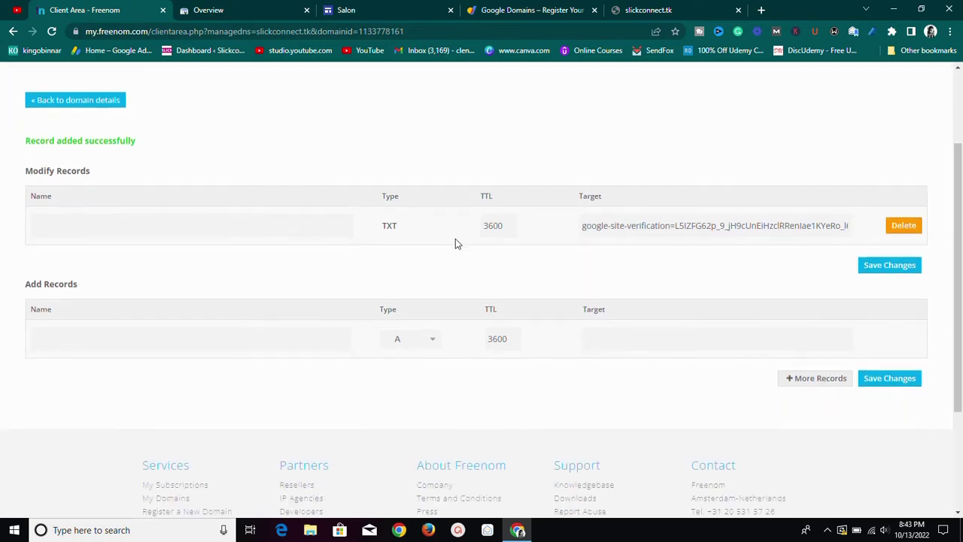
{"action": "scroll", "coordinate": [511, 235], "scroll_direction": "up", "scroll_amount": 1}
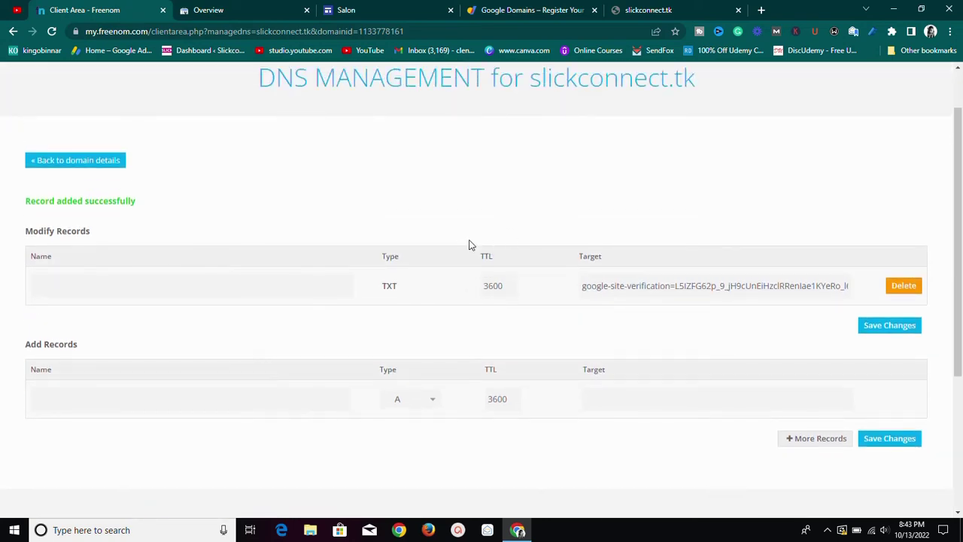
{"action": "left_click", "coordinate": [231, 12]}
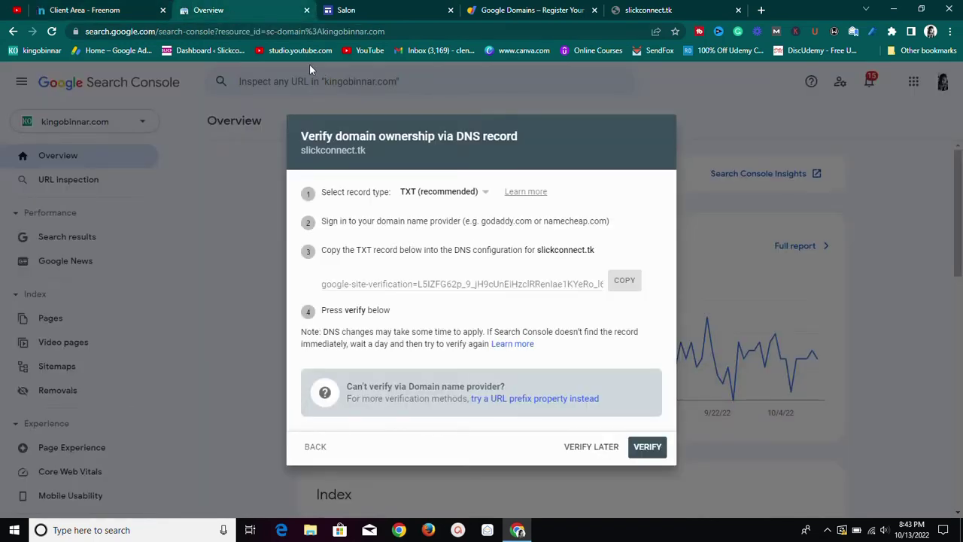
{"action": "left_click", "coordinate": [657, 450]}
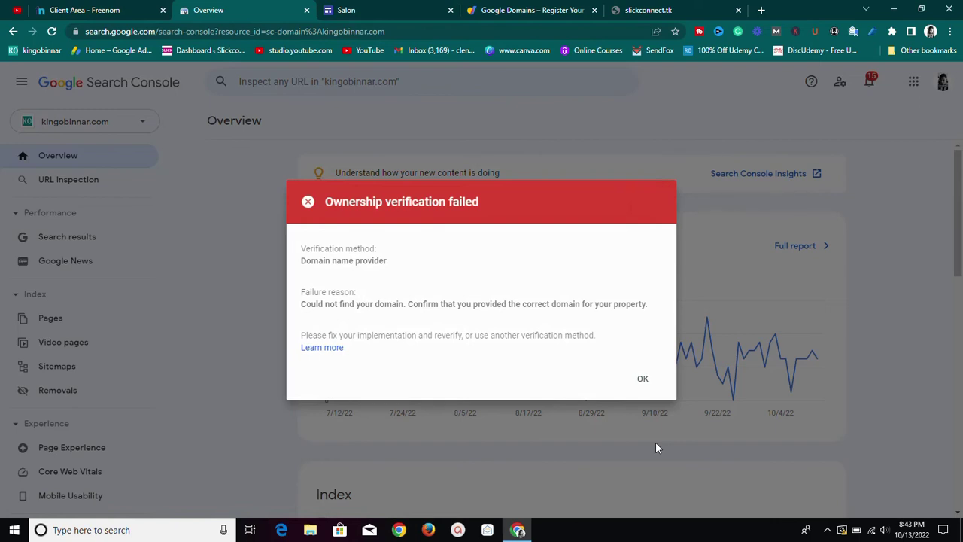
{"action": "left_click", "coordinate": [643, 381]}
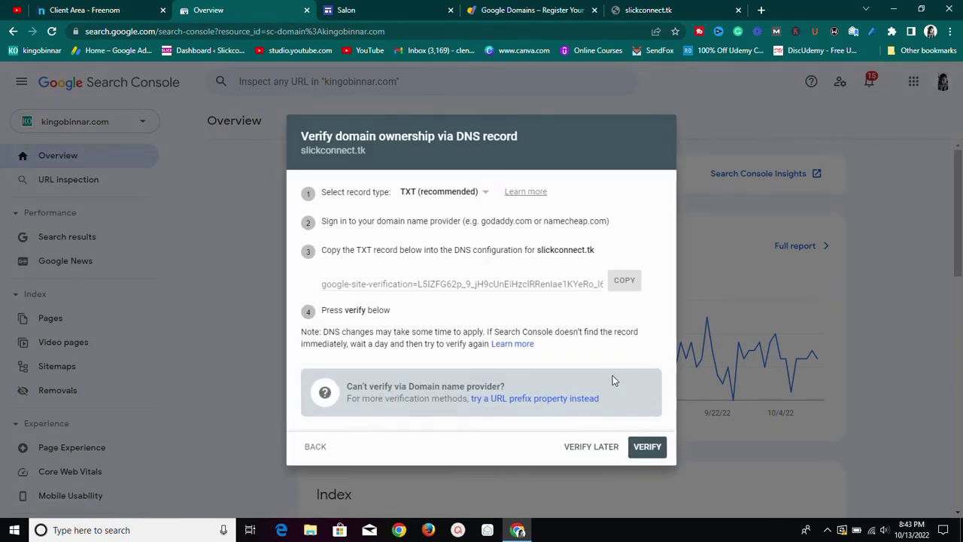
{"action": "left_click", "coordinate": [646, 448]}
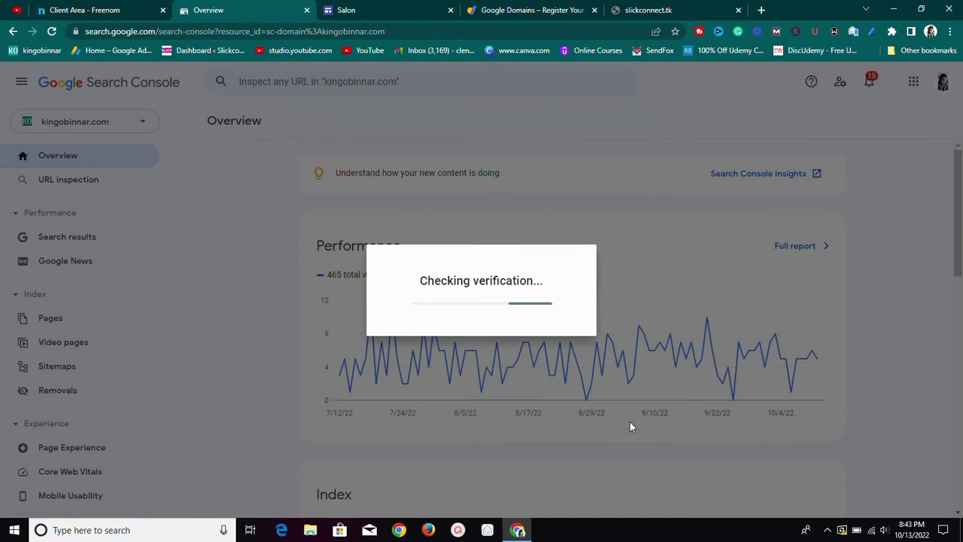
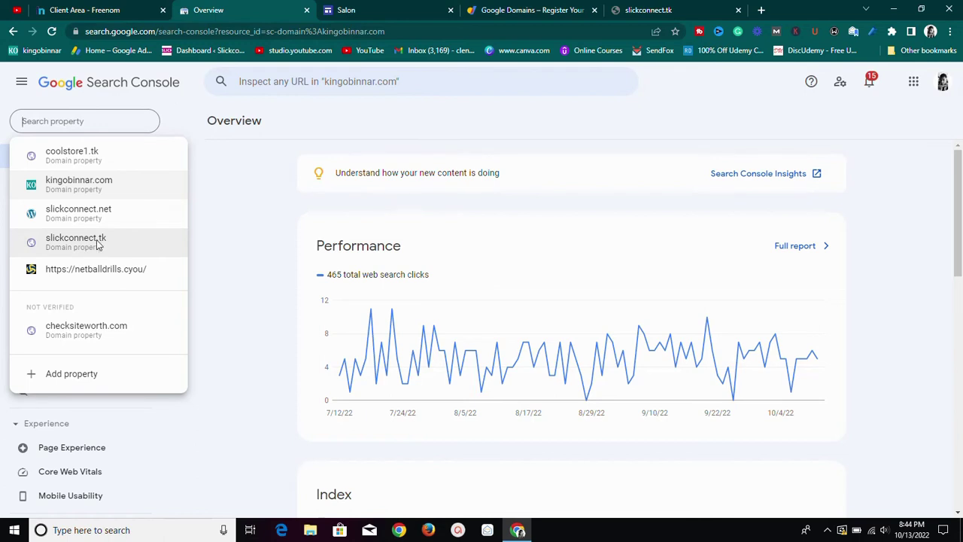
Close the Search Console property list and switch to the Salon site in Google Sites
{"action": "left_click", "coordinate": [251, 300]}
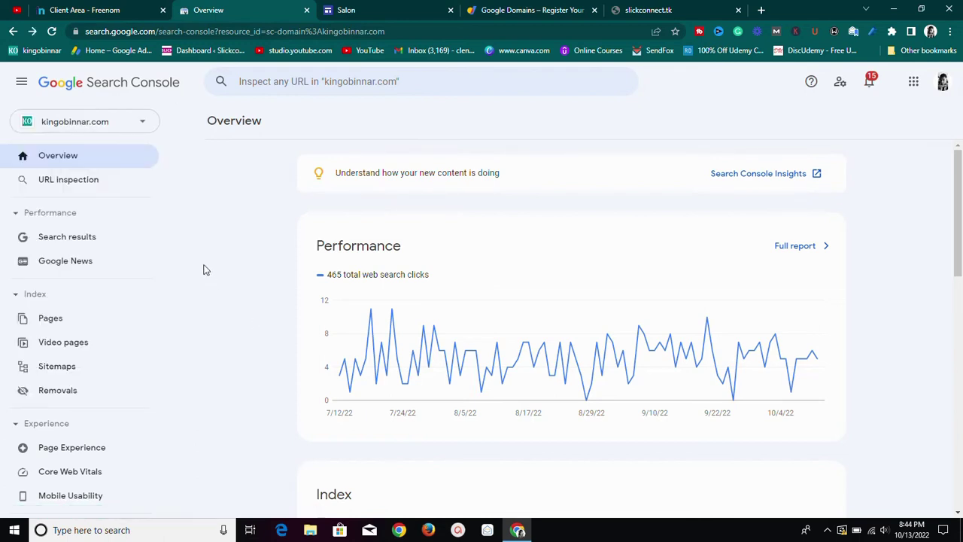
{"action": "left_click", "coordinate": [120, 9]}
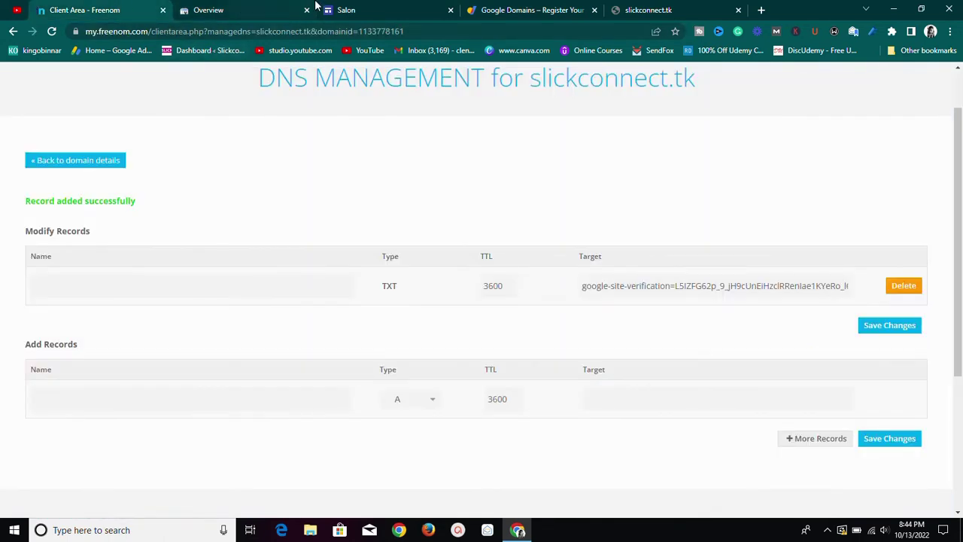
{"action": "left_click", "coordinate": [230, 7]}
{"action": "left_click", "coordinate": [369, 7]}
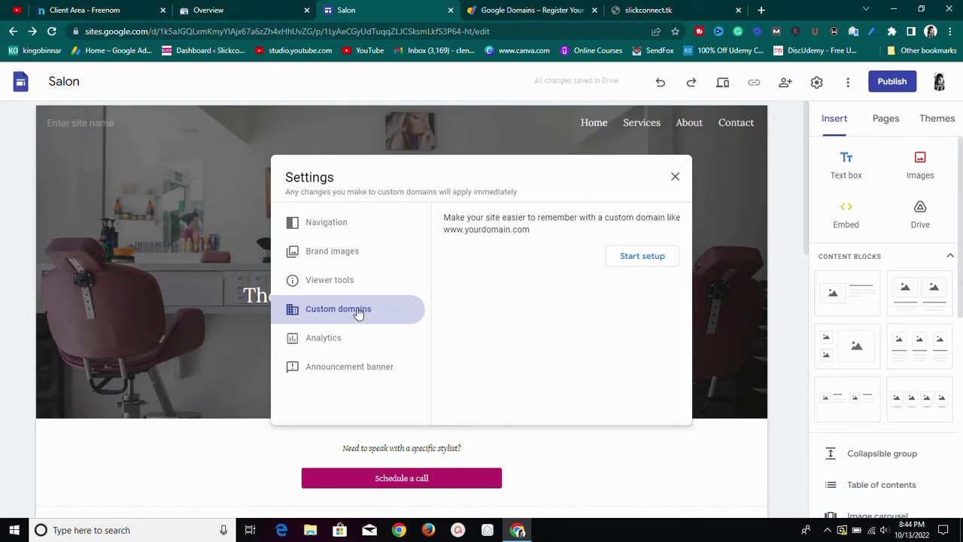
{"action": "left_click", "coordinate": [675, 176]}
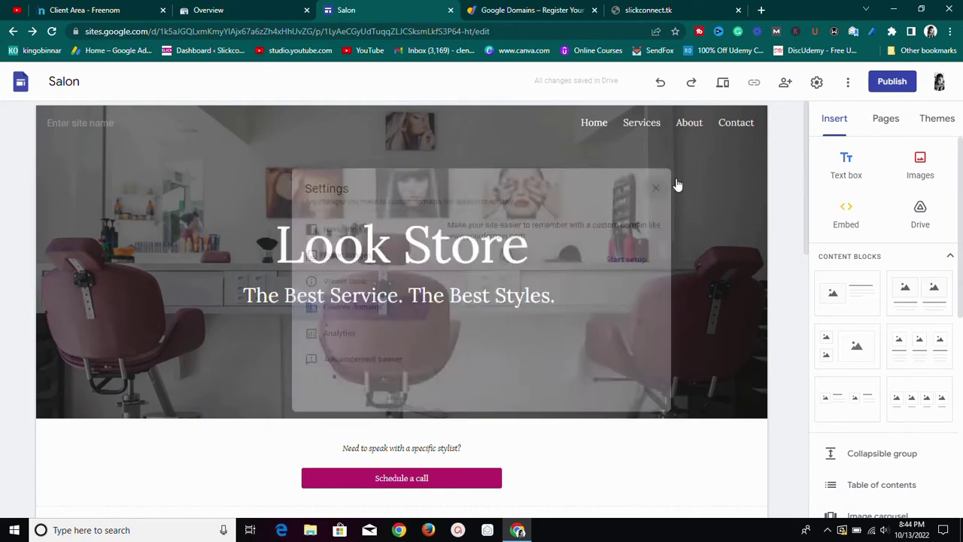
{"action": "left_click", "coordinate": [891, 81]}
{"action": "left_click", "coordinate": [597, 415]}
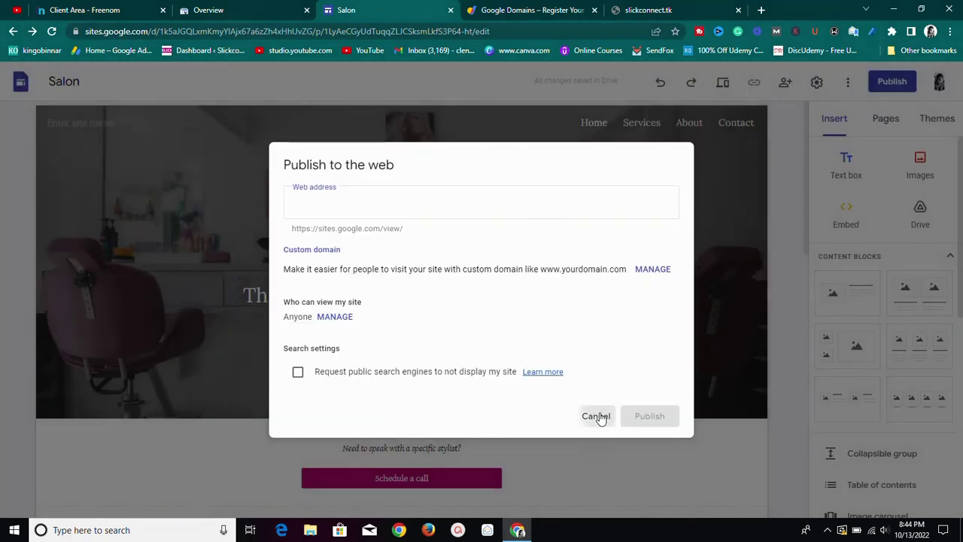
Open the custom domain management from the Salon site's publishing options and start the custom domain setup
{"action": "left_click", "coordinate": [891, 81]}
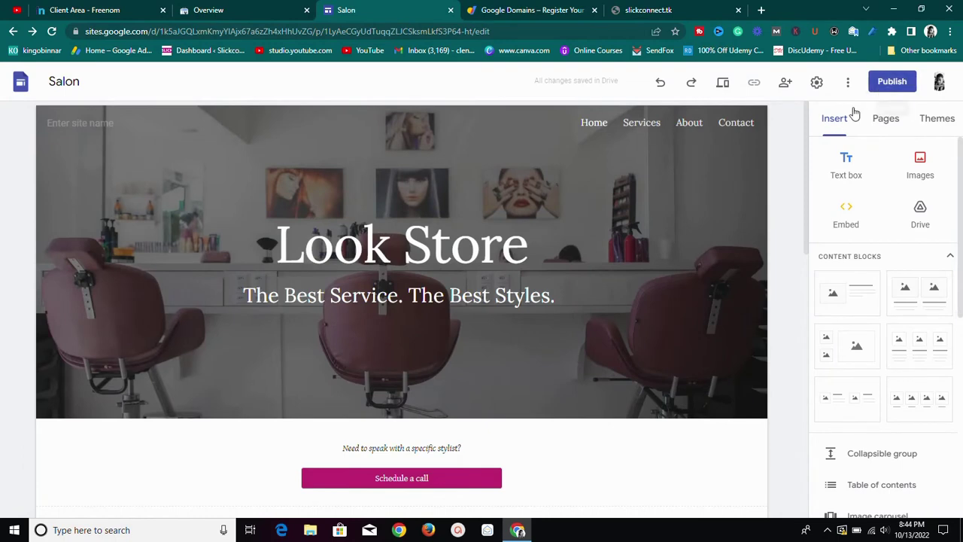
{"action": "left_click", "coordinate": [652, 269]}
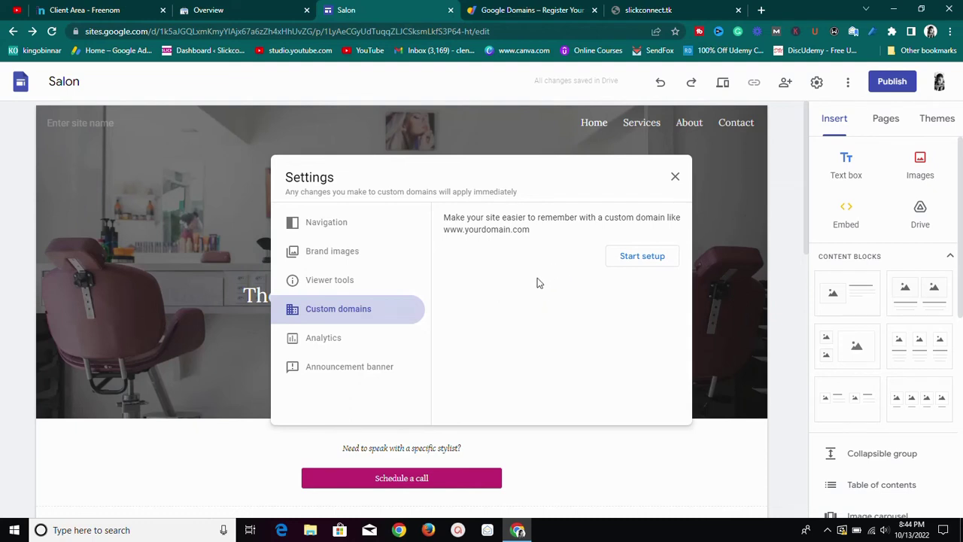
{"action": "left_click", "coordinate": [623, 259]}
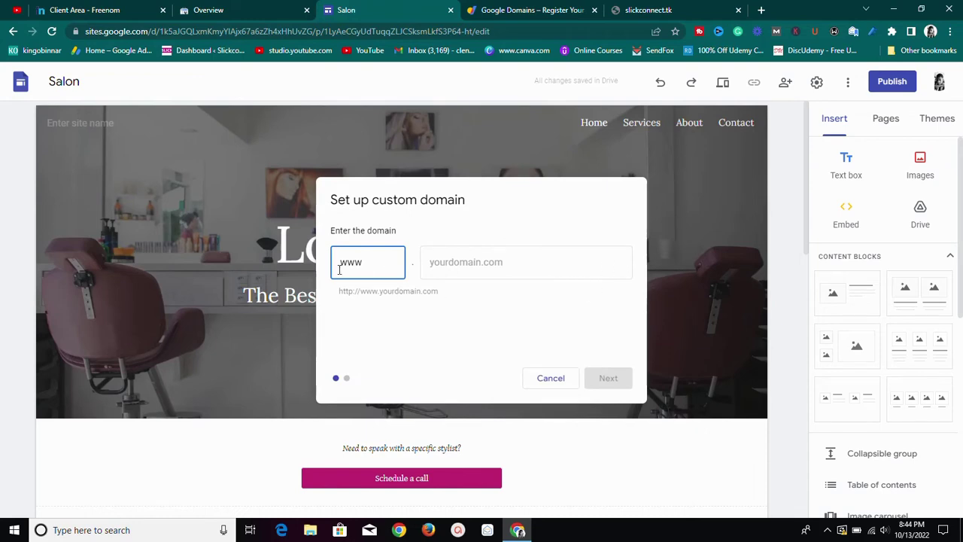
{"action": "left_click", "coordinate": [451, 264]}
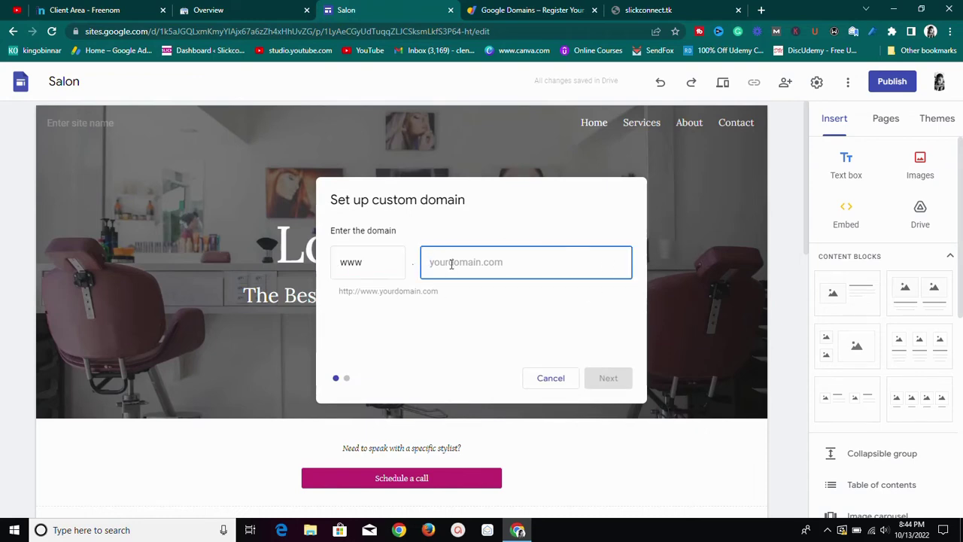
{"action": "key", "text": "ctrl+v"}
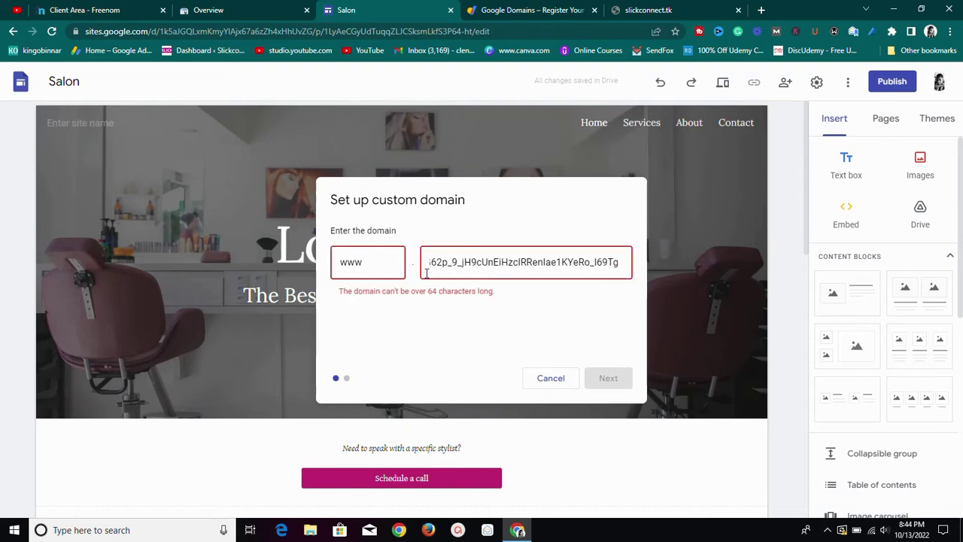
{"action": "triple_click", "coordinate": [443, 261]}
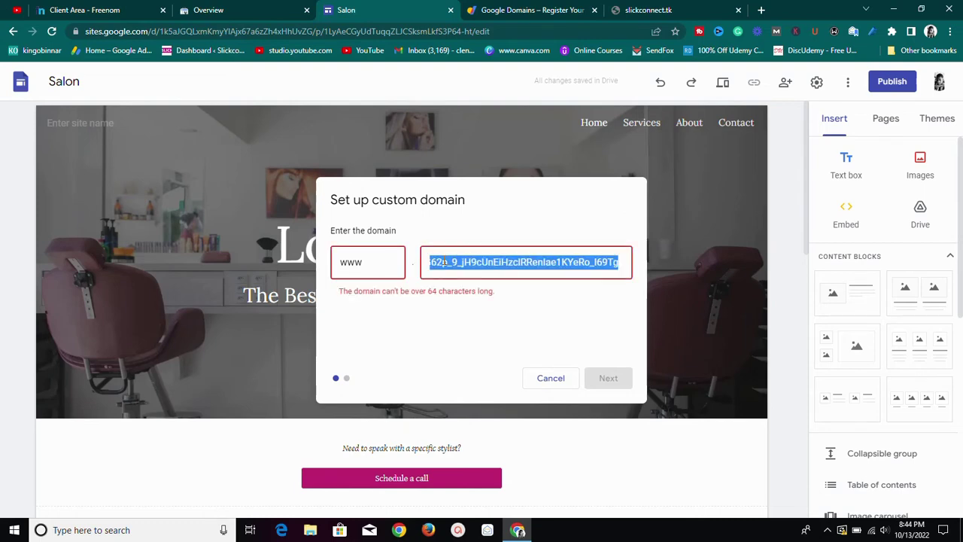
{"action": "key", "text": "BackSpace"}
Copy the web address from the slickconnect.tk browser tab and return to the Salon site's custom domain setup
{"action": "left_click", "coordinate": [109, 9]}
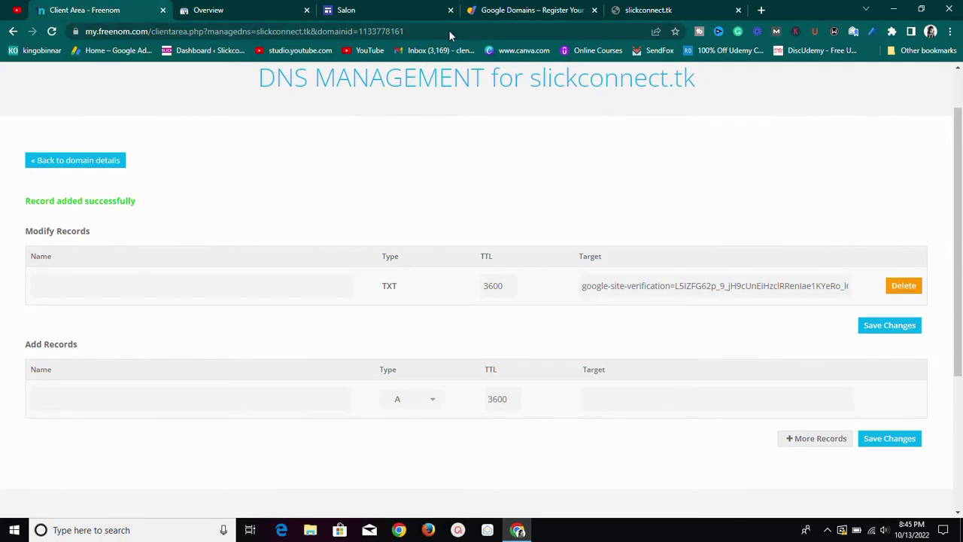
{"action": "left_click", "coordinate": [639, 9]}
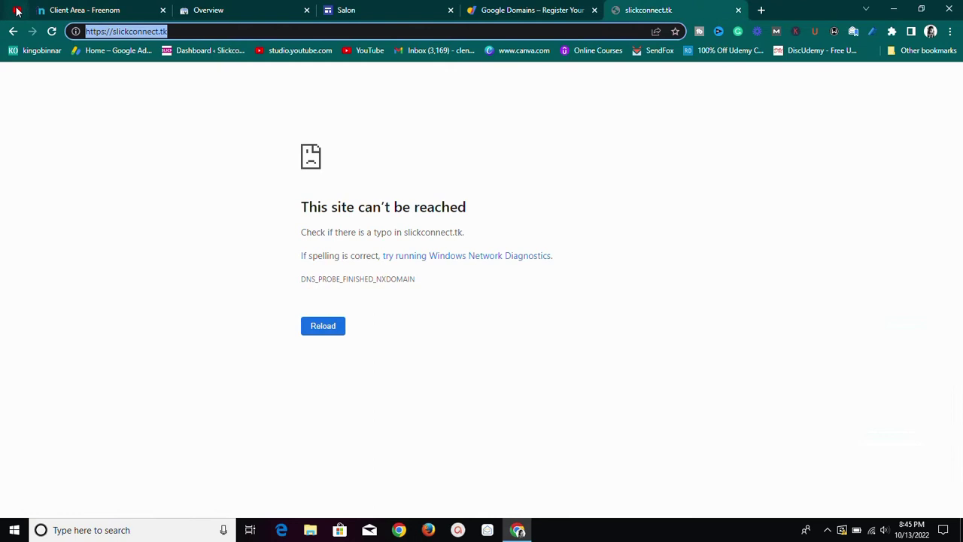
{"action": "right_click", "coordinate": [114, 31]}
{"action": "left_click", "coordinate": [134, 112]}
{"action": "left_click", "coordinate": [55, 9]}
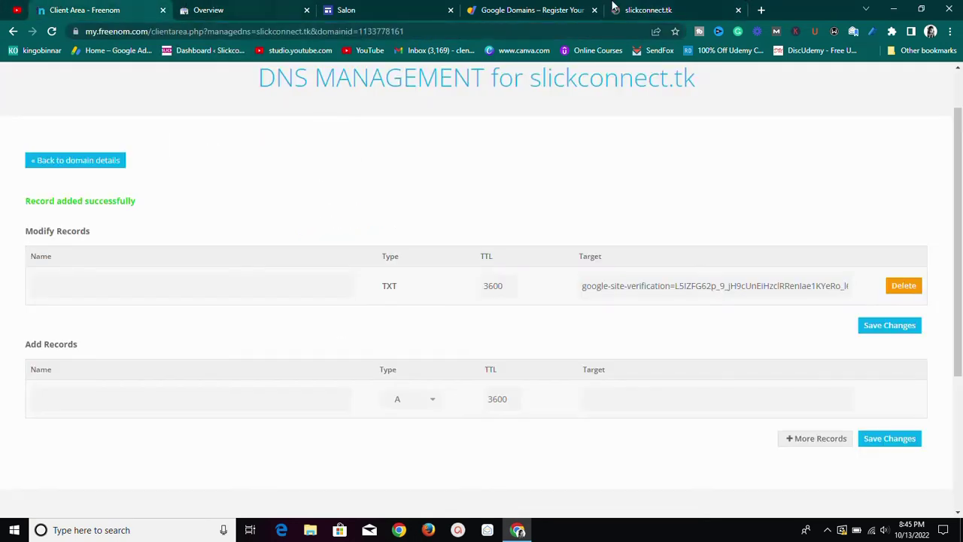
{"action": "left_click", "coordinate": [376, 9]}
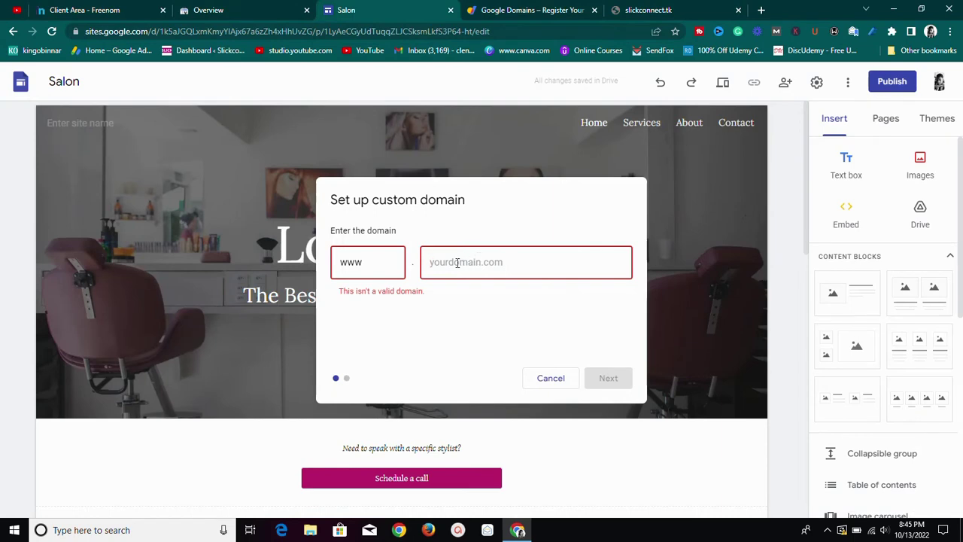
{"action": "key", "text": "ctrl+v"}
{"action": "key", "text": "BackSpace"}
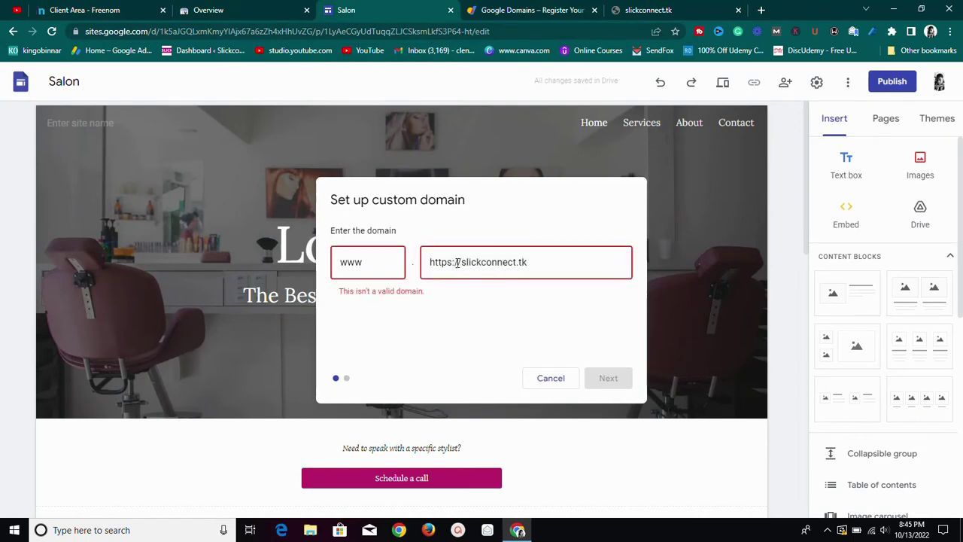
{"action": "key", "text": "Left"}
{"action": "key", "text": "Left"}
{"action": "key", "text": "Left"}
{"action": "key", "text": "BackSpace"}
{"action": "key", "text": "BackSpace"}
{"action": "key", "text": "BackSpace"}
{"action": "key", "text": "BackSpace"}
{"action": "key", "text": "BackSpace"}
{"action": "key", "text": "BackSpace"}
{"action": "key", "text": "BackSpace"}
{"action": "key", "text": "BackSpace"}
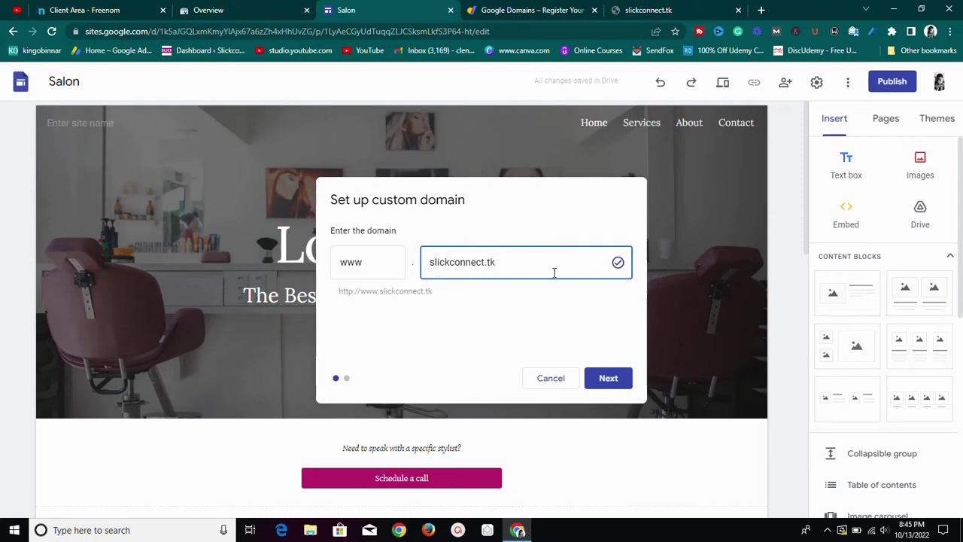
{"action": "left_click", "coordinate": [610, 382]}
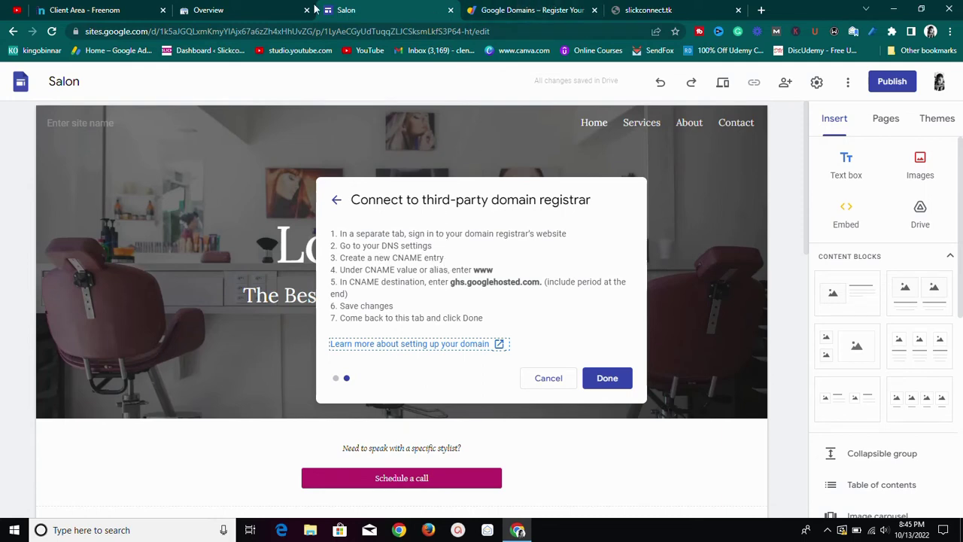
Move the Salon browser tab directly beside the Freenom tab
{"action": "left_click", "coordinate": [96, 7]}
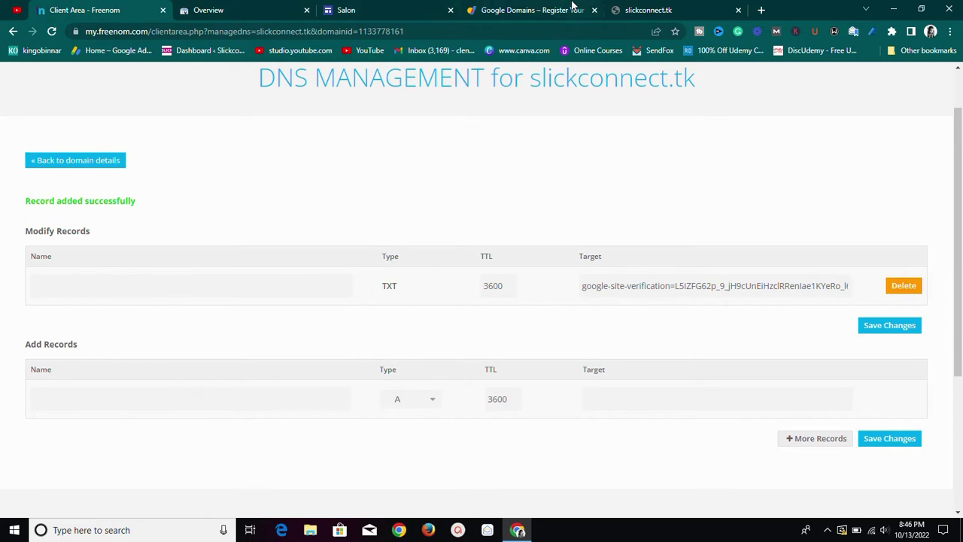
{"action": "left_click", "coordinate": [358, 7]}
{"action": "left_click_drag", "start_coordinate": [358, 8], "coordinate": [214, 9]}
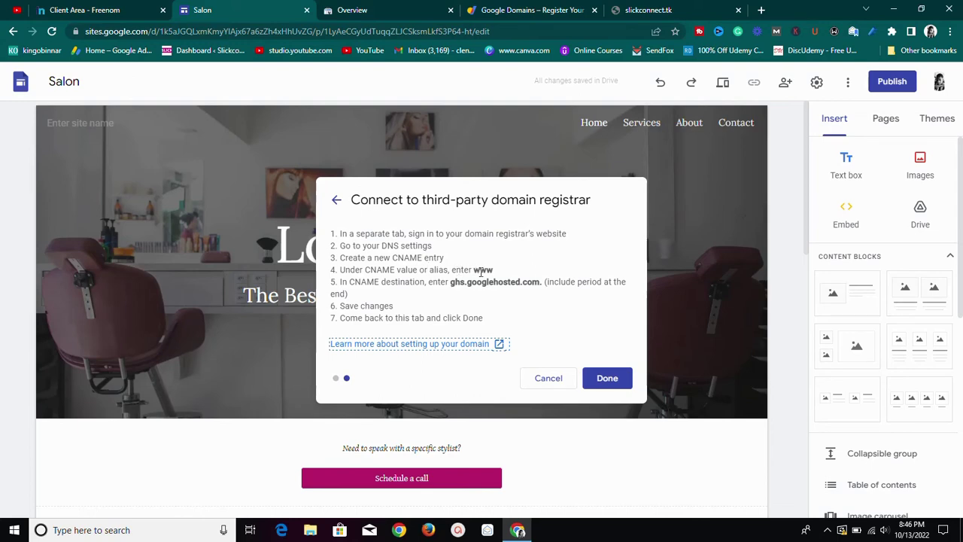
Copy the alias www from the instructions into a new Freenom DNS record's name and set the record type to CNAME
{"action": "left_click_drag", "start_coordinate": [495, 272], "coordinate": [473, 270]}
{"action": "right_click", "coordinate": [489, 272]}
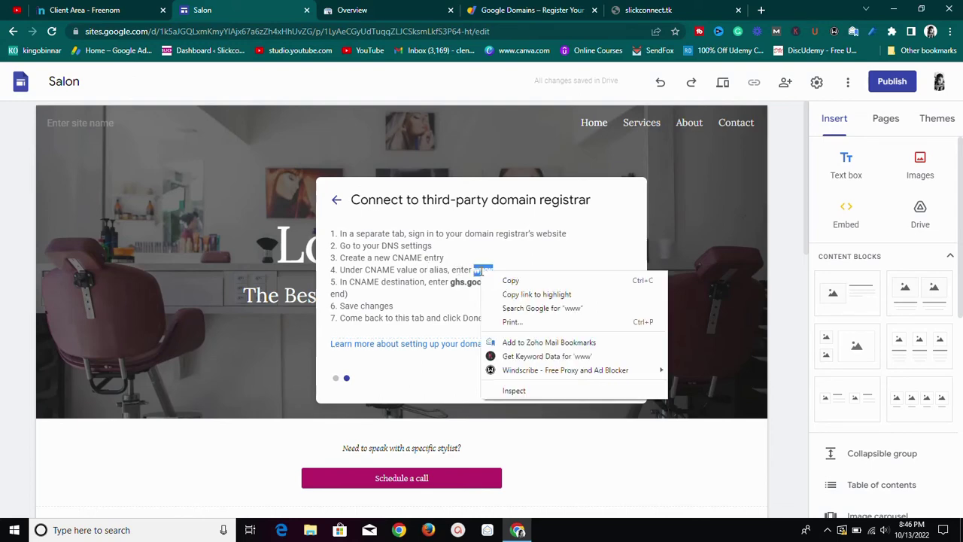
{"action": "left_click", "coordinate": [493, 277]}
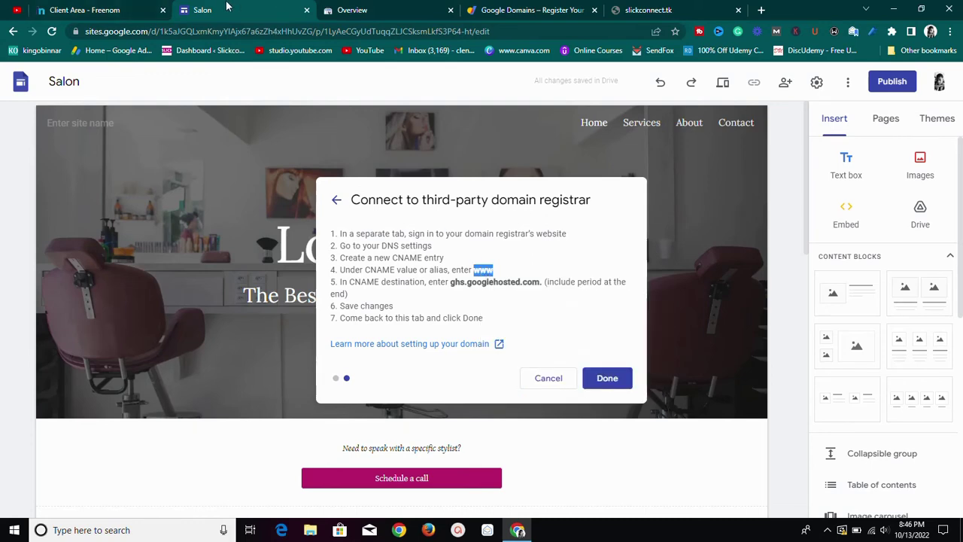
{"action": "left_click", "coordinate": [141, 8]}
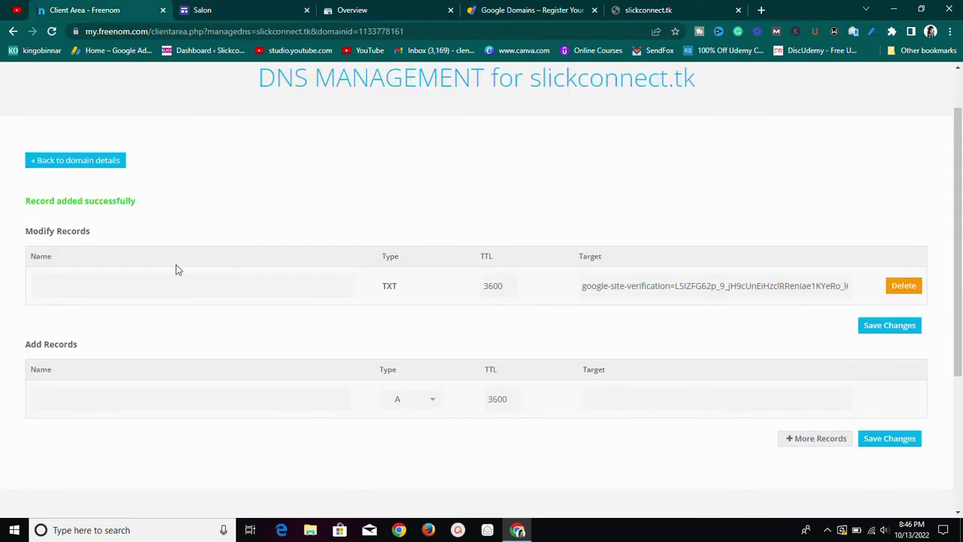
{"action": "left_click", "coordinate": [93, 398]}
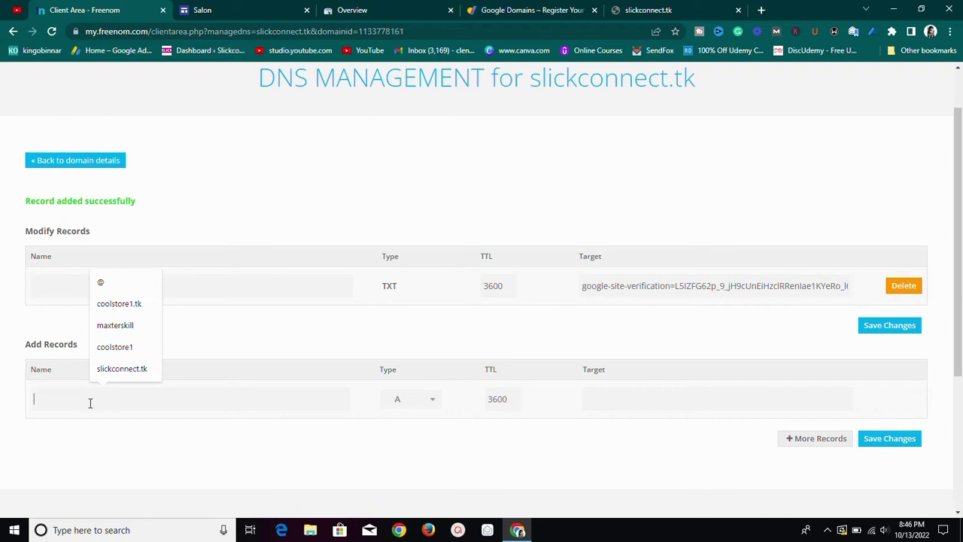
{"action": "key", "text": "ctrl+v"}
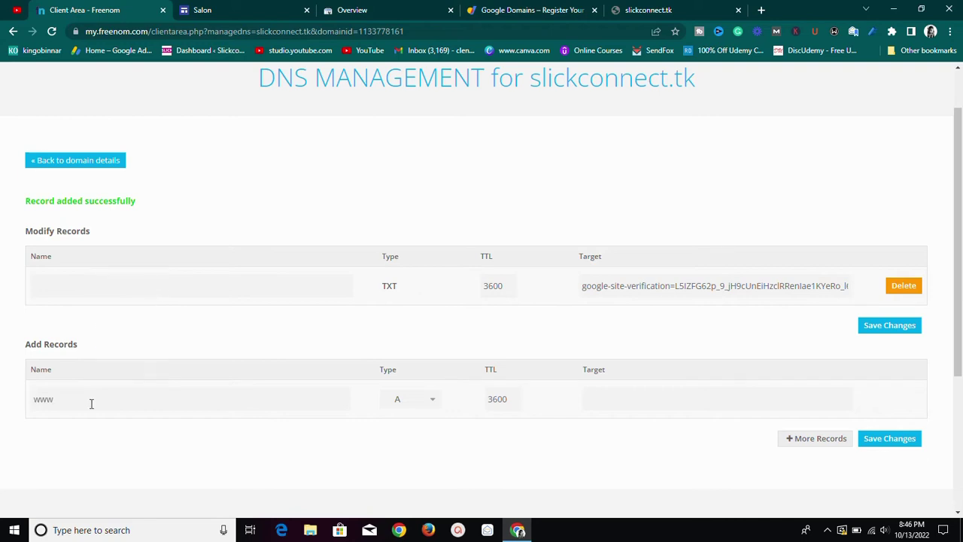
{"action": "left_click", "coordinate": [437, 403]}
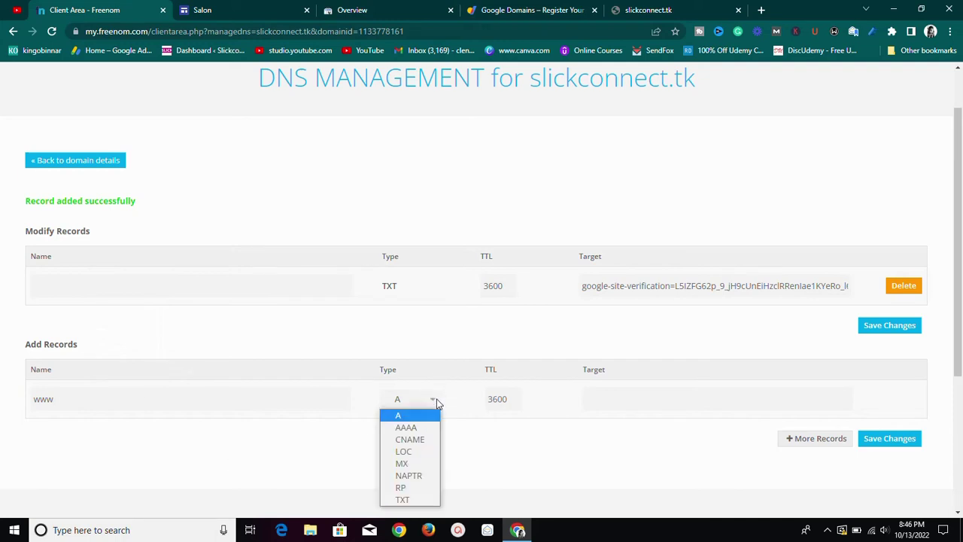
{"action": "left_click", "coordinate": [419, 443]}
Copy the CNAME destination ghs.googlehosted.com. with its final period from the Salon instructions into the new record's target in Freenom
{"action": "left_click", "coordinate": [624, 395]}
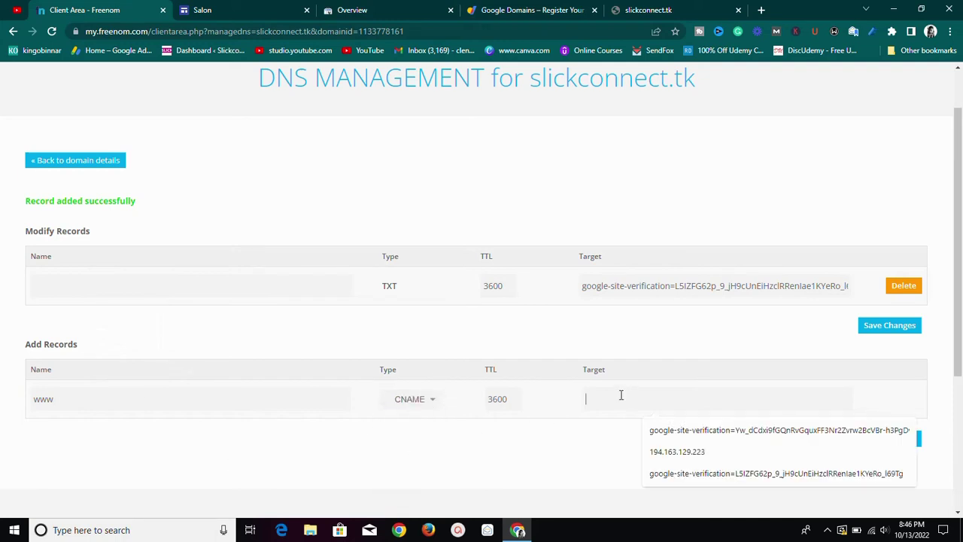
{"action": "left_click", "coordinate": [208, 9]}
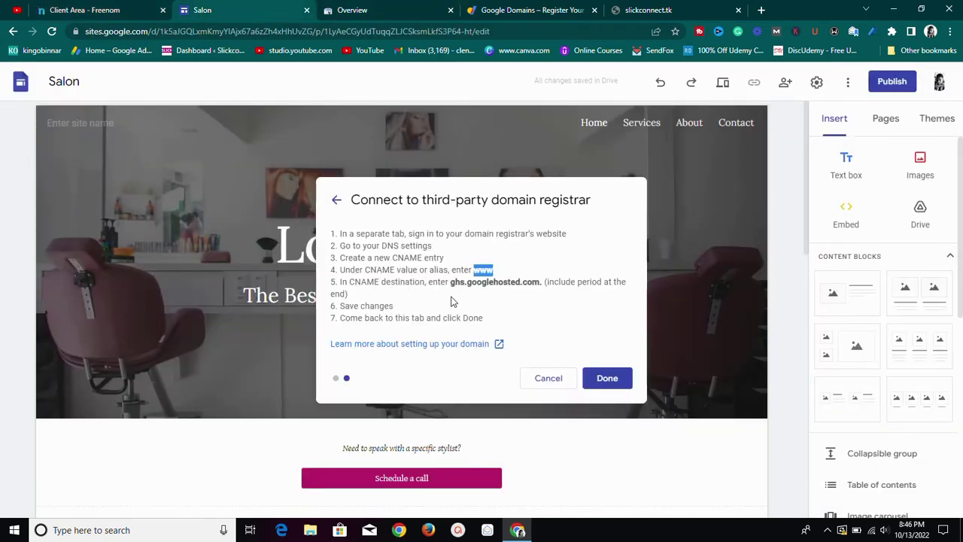
{"action": "left_click_drag", "start_coordinate": [450, 282], "coordinate": [539, 280]}
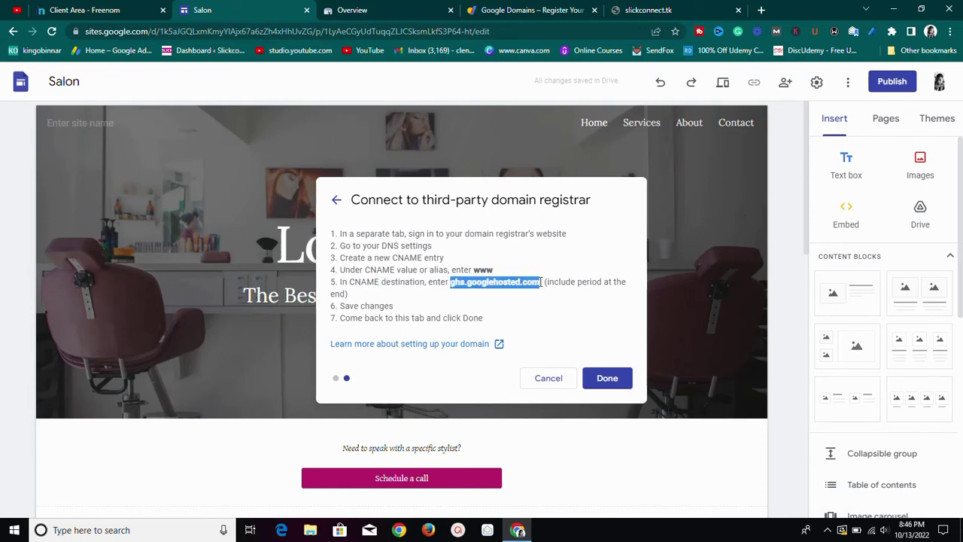
{"action": "left_click_drag", "start_coordinate": [540, 282], "coordinate": [543, 280]}
{"action": "right_click", "coordinate": [537, 283]}
{"action": "left_click", "coordinate": [549, 293]}
{"action": "left_click", "coordinate": [98, 9]}
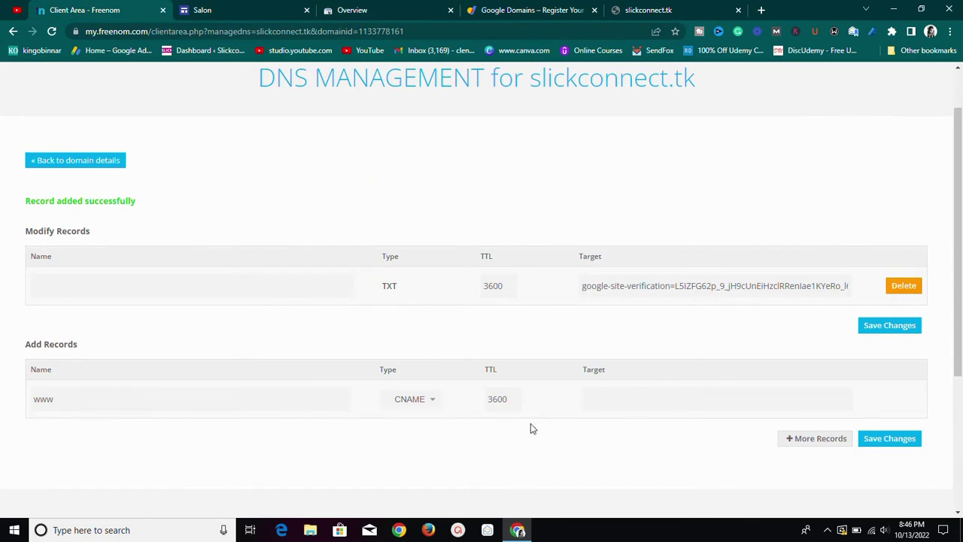
{"action": "left_click", "coordinate": [613, 393]}
{"action": "key", "text": "ctrl+v"}
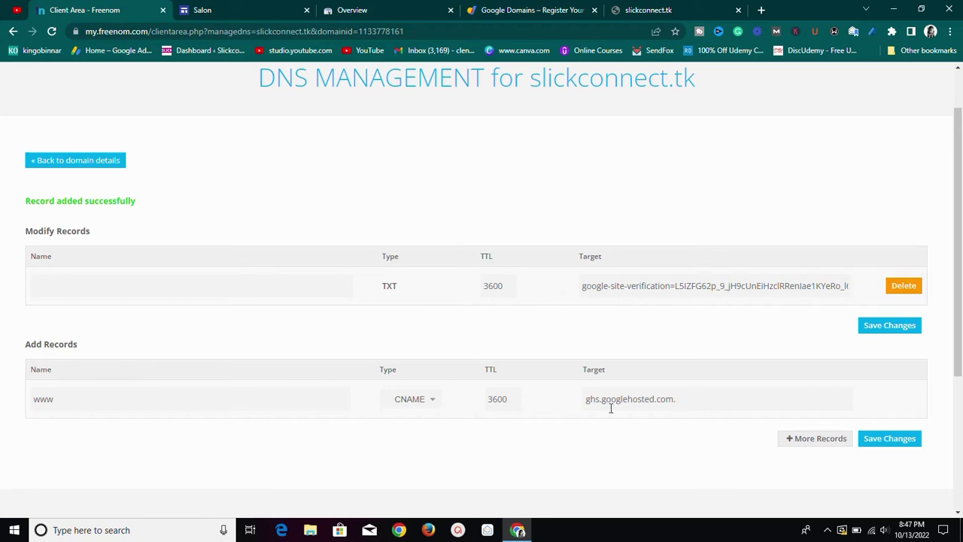
Check the Salon setup instructions once more and save the new CNAME record in Freenom
{"action": "left_click", "coordinate": [227, 7]}
{"action": "key", "text": "ctrl+shift+Tab"}
{"action": "left_click", "coordinate": [870, 440]}
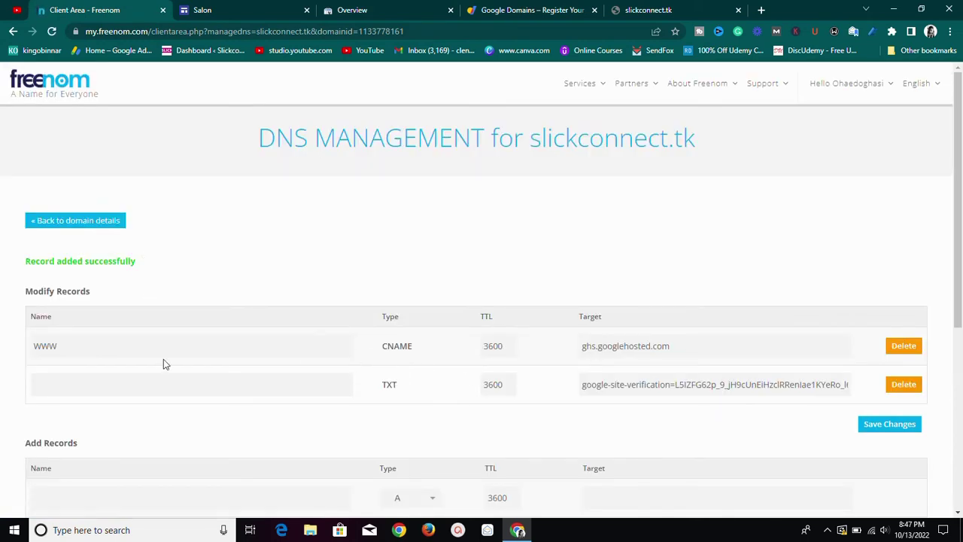
Return to the Salon site, complete the third-party registrar connection and close the site settings
{"action": "left_click", "coordinate": [219, 10]}
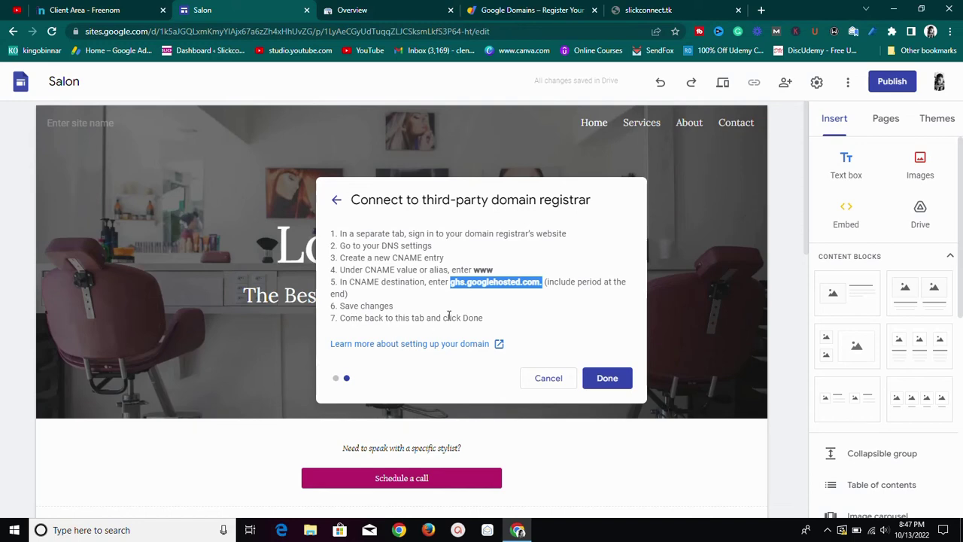
{"action": "left_click", "coordinate": [604, 379]}
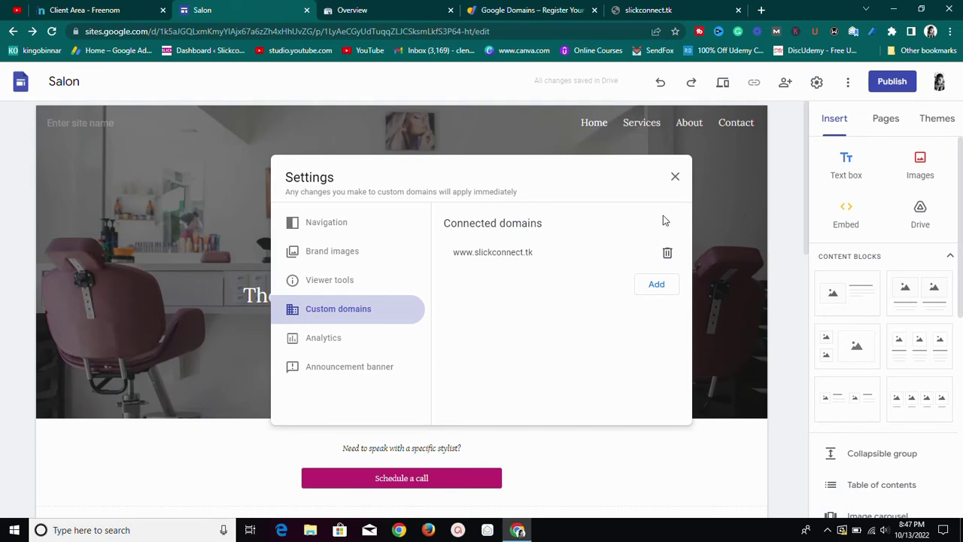
{"action": "left_click", "coordinate": [675, 180]}
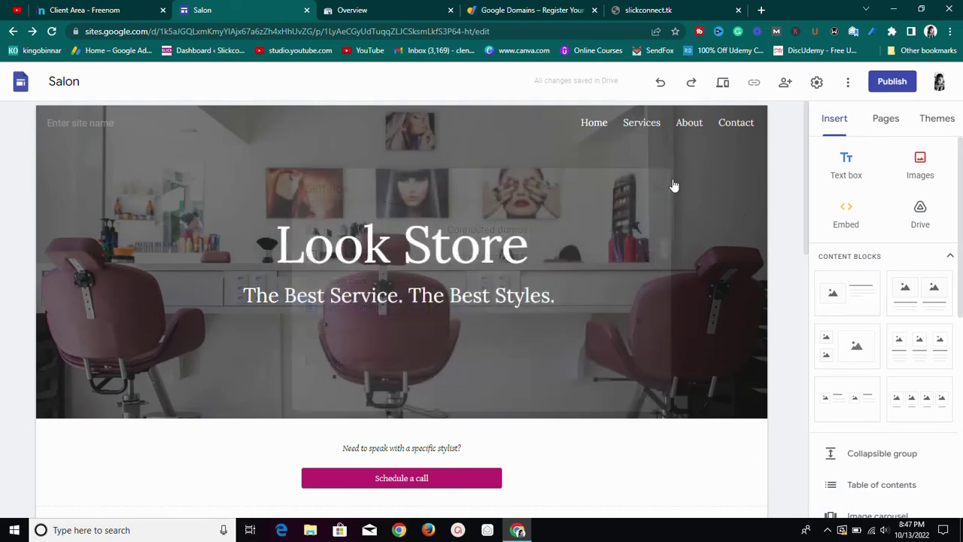
Open the Salon site's web publishing settings and set its web address to slickstore
{"action": "key", "text": "ctrl+shift+p"}
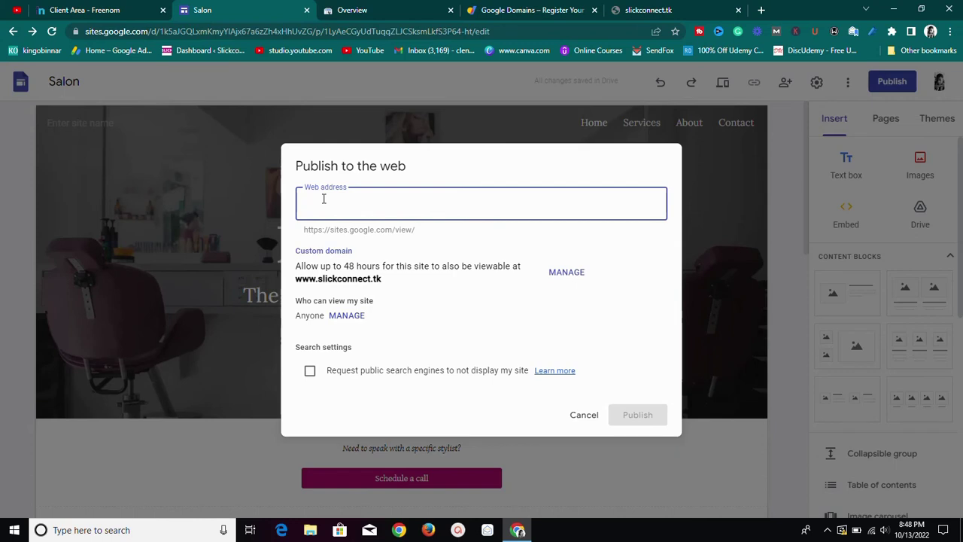
{"action": "type", "text": "sl"}
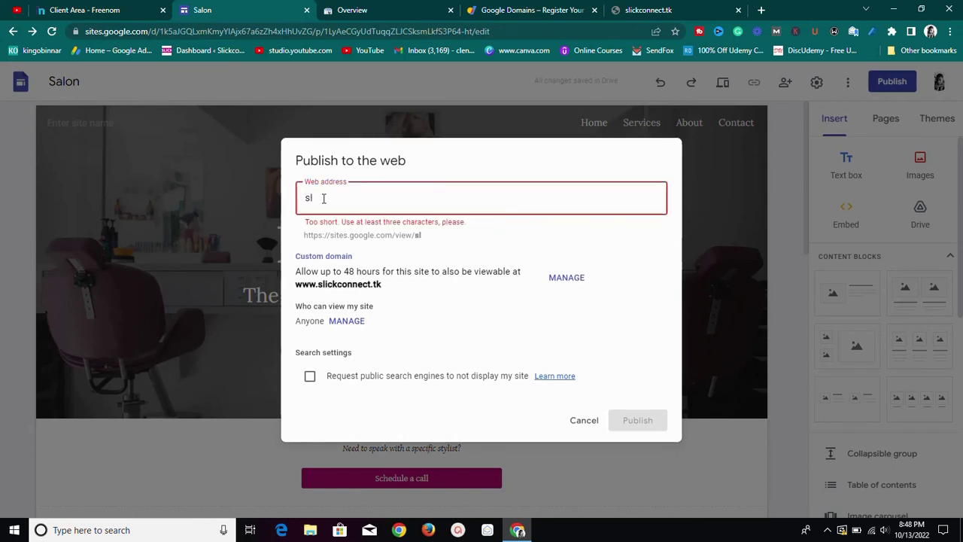
{"action": "type", "text": "ick"}
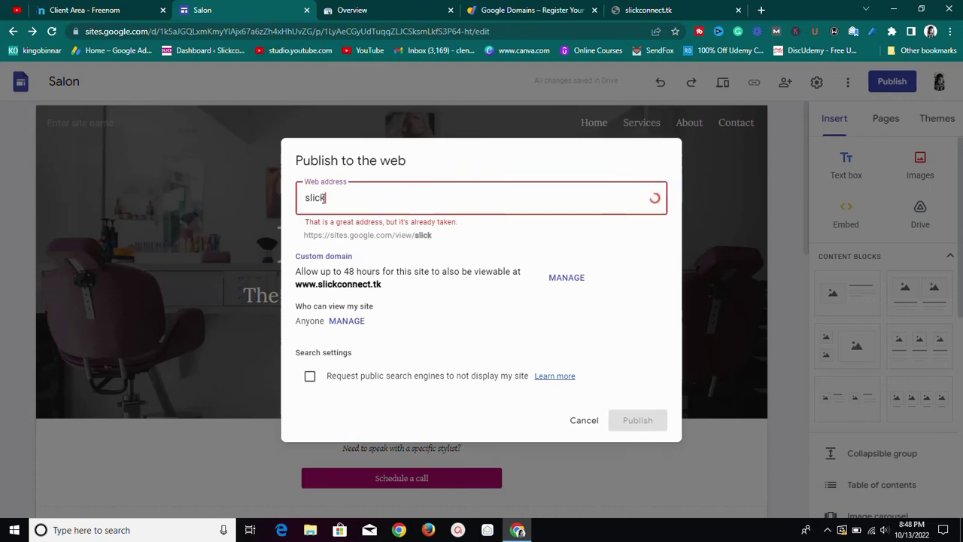
{"action": "type", "text": "c"}
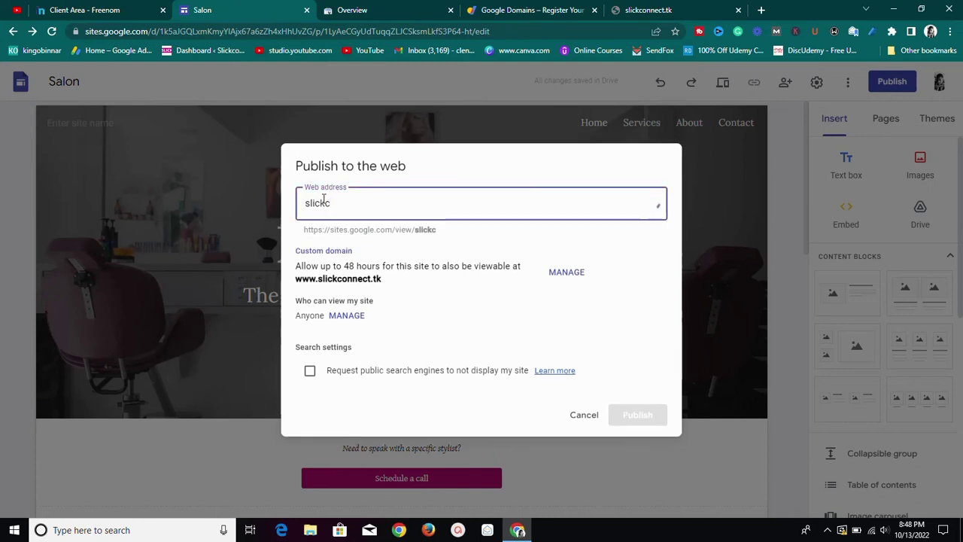
{"action": "key", "text": "BackSpace"}
{"action": "type", "text": "store"}
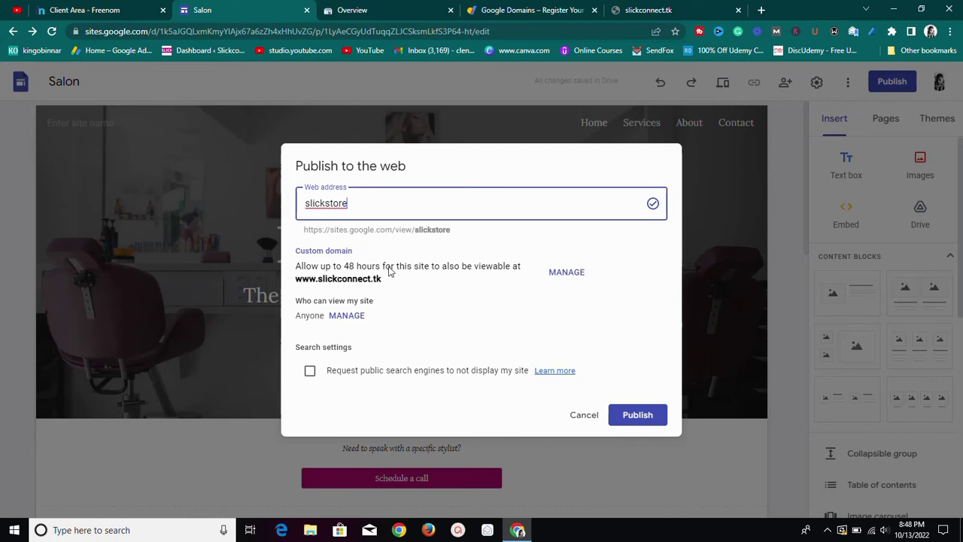
{"action": "double_click", "coordinate": [414, 230]}
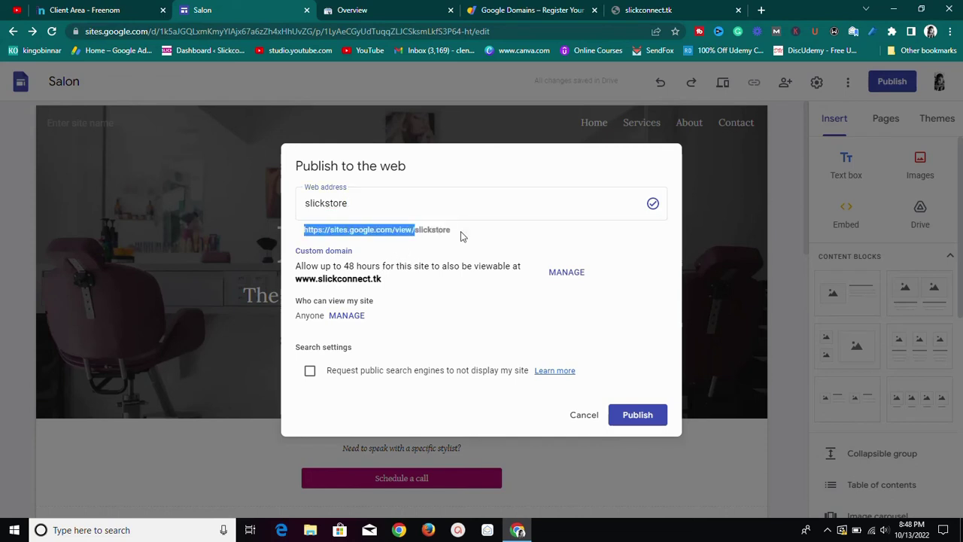
{"action": "left_click_drag", "start_coordinate": [462, 236], "coordinate": [299, 231]}
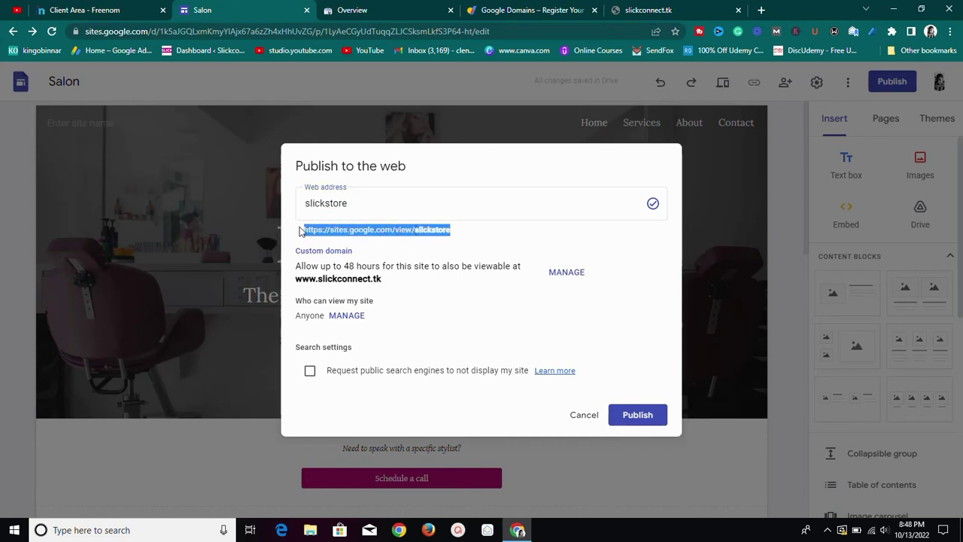
{"action": "right_click", "coordinate": [322, 235]}
{"action": "left_click", "coordinate": [338, 243]}
{"action": "left_click", "coordinate": [632, 10]}
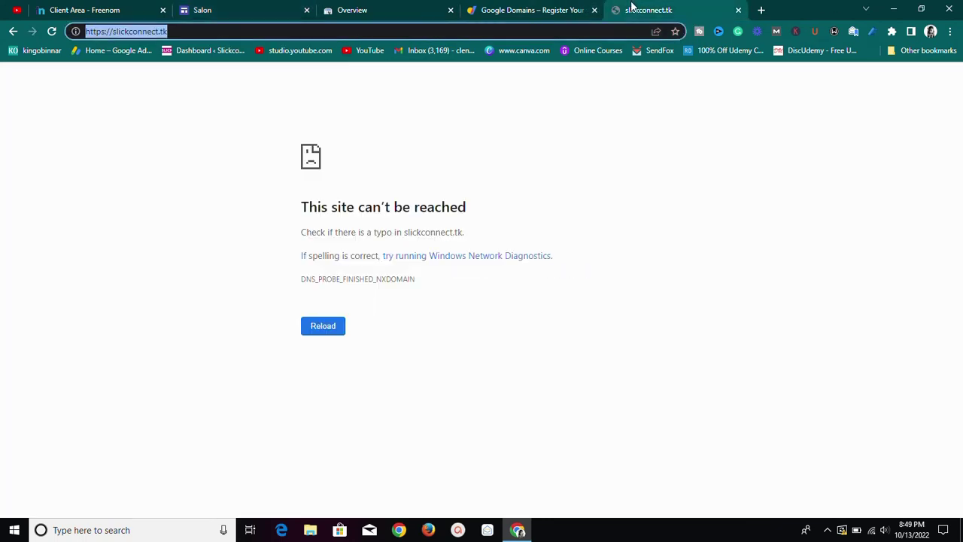
{"action": "right_click", "coordinate": [161, 33]}
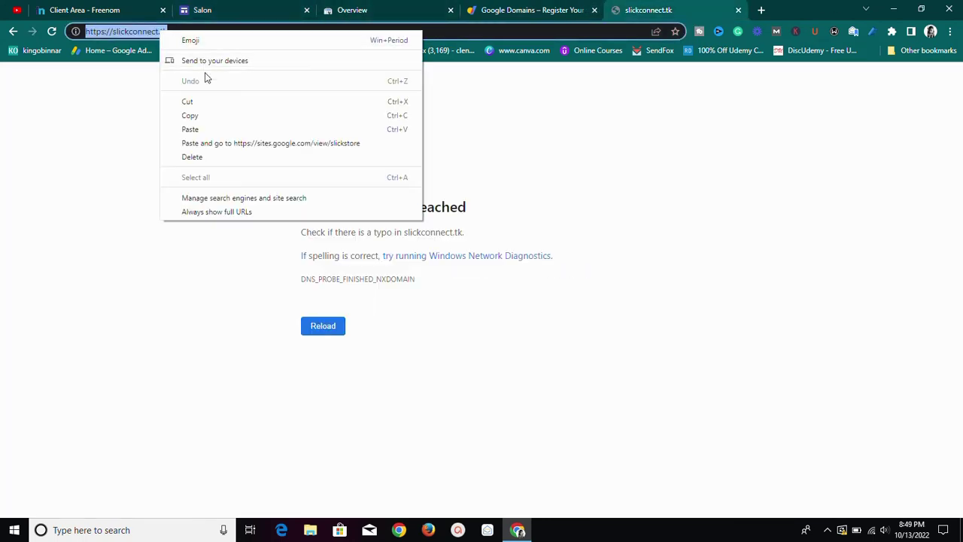
{"action": "left_click", "coordinate": [200, 129]}
Return to the Salon site, request that public search engines not display it, and publish it to the web
{"action": "left_click", "coordinate": [261, 8]}
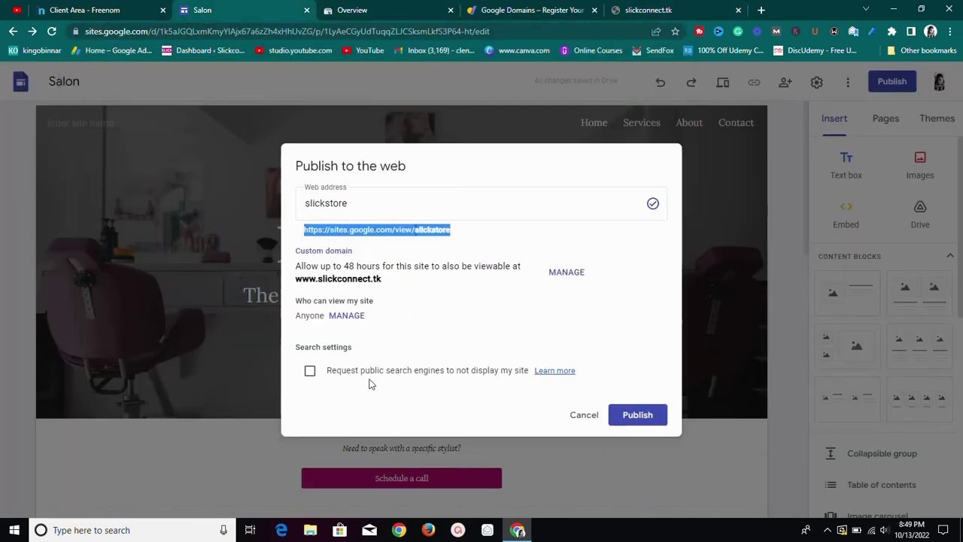
{"action": "left_click", "coordinate": [309, 372]}
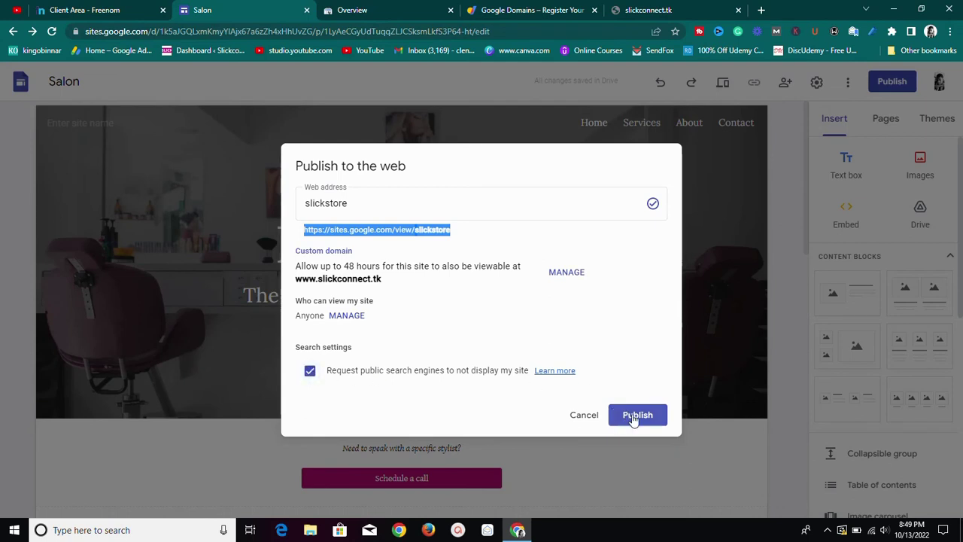
{"action": "left_click", "coordinate": [311, 371]}
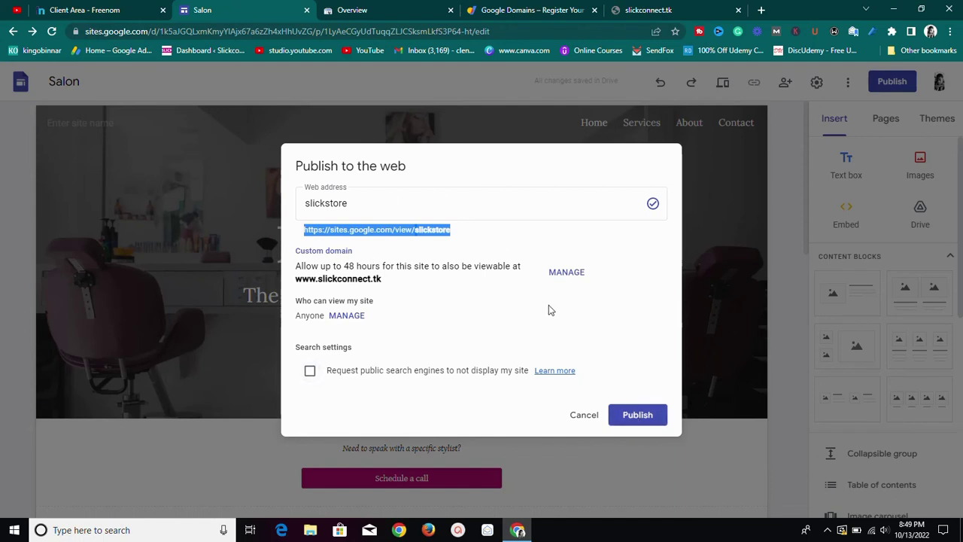
{"action": "left_click", "coordinate": [308, 371]}
{"action": "left_click", "coordinate": [621, 413]}
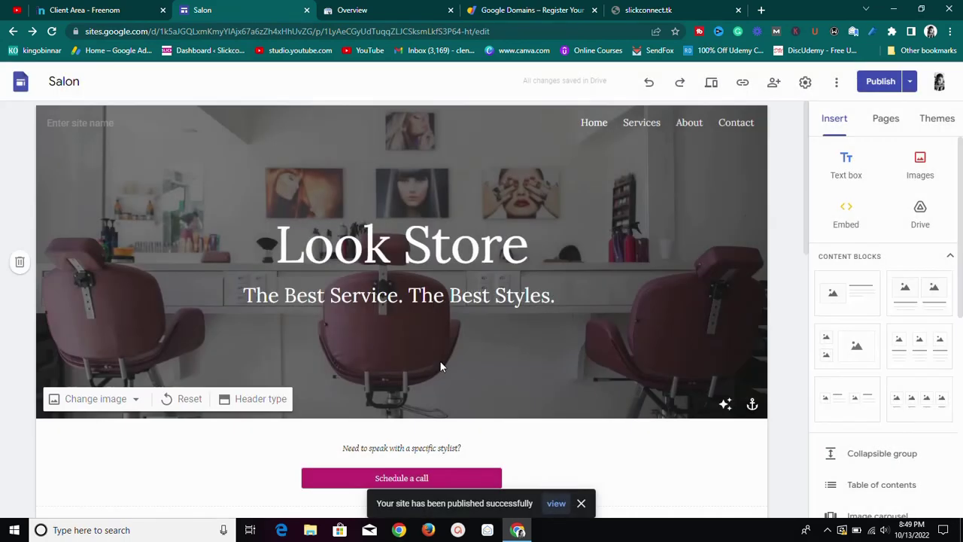
Open the published Salon site in a new tab and look over its home page
{"action": "right_click", "coordinate": [556, 518]}
{"action": "left_click", "coordinate": [548, 511]}
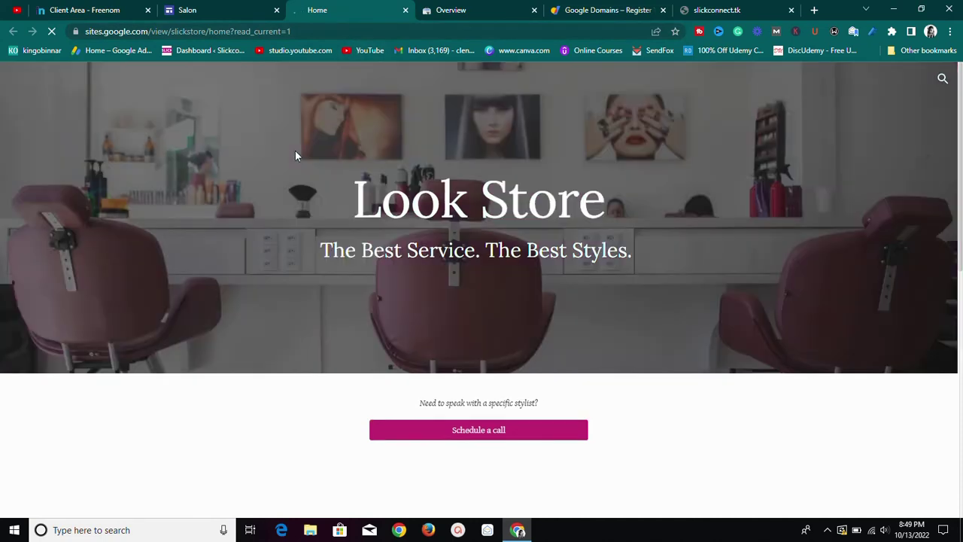
{"action": "scroll", "coordinate": [295, 156], "scroll_direction": "down", "scroll_amount": 5}
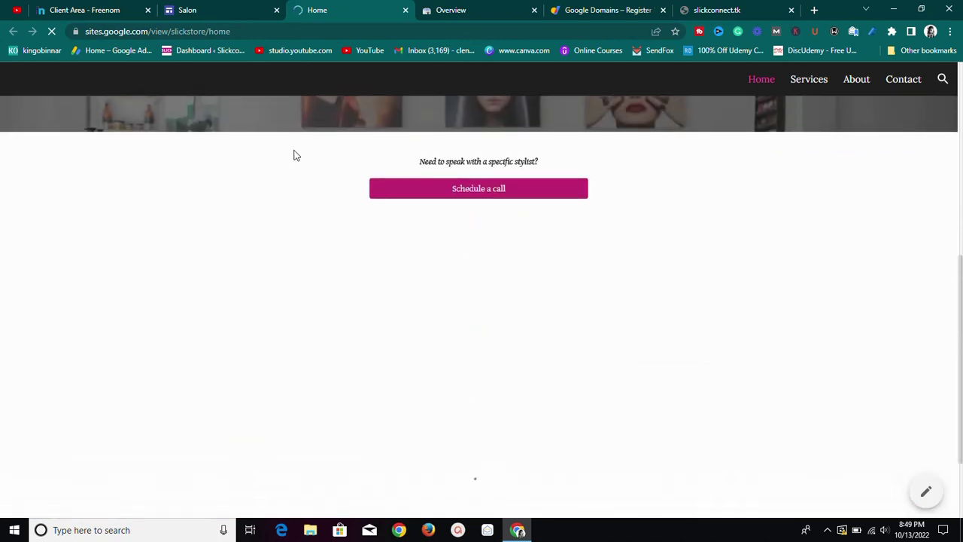
{"action": "scroll", "coordinate": [294, 150], "scroll_direction": "down", "scroll_amount": 3}
{"action": "scroll", "coordinate": [293, 153], "scroll_direction": "down", "scroll_amount": 5}
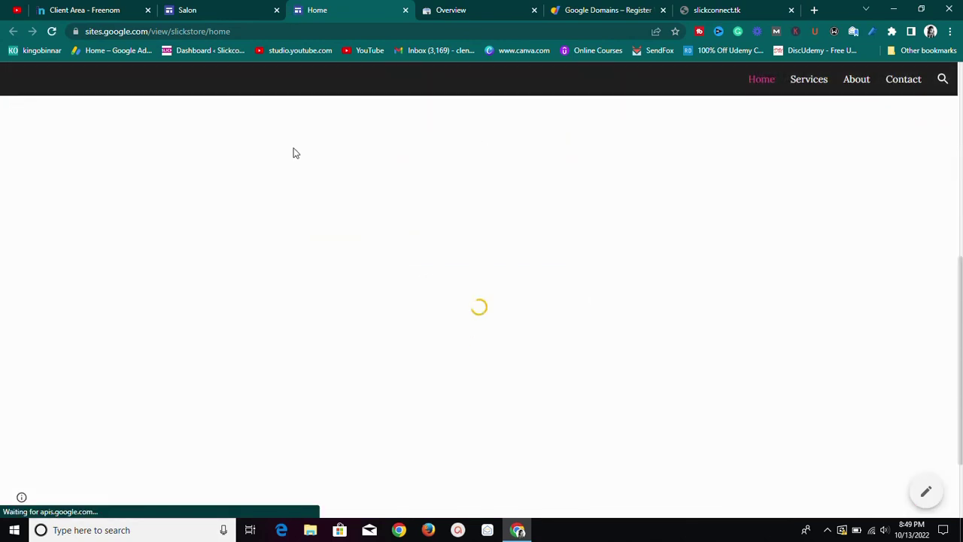
{"action": "scroll", "coordinate": [293, 142], "scroll_direction": "up", "scroll_amount": 6}
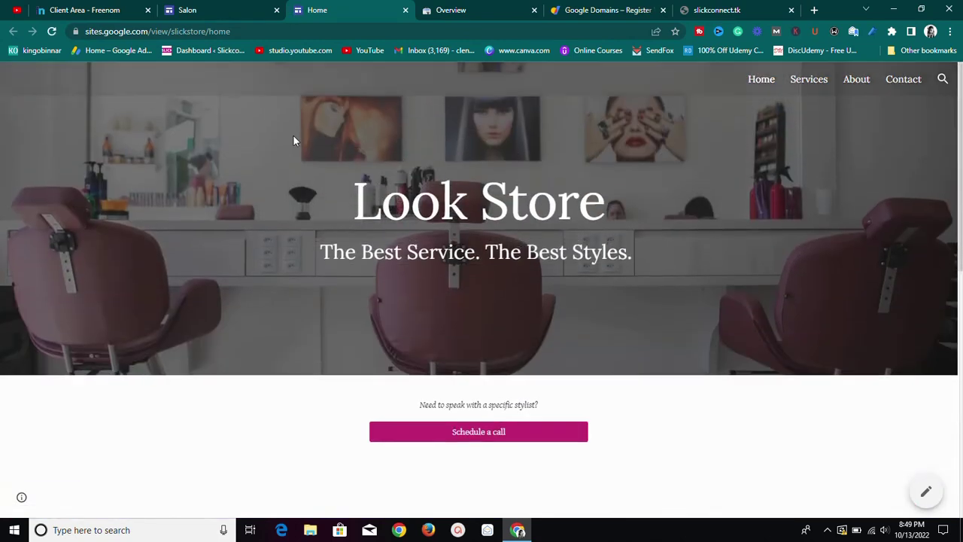
{"action": "left_click", "coordinate": [688, 9]}
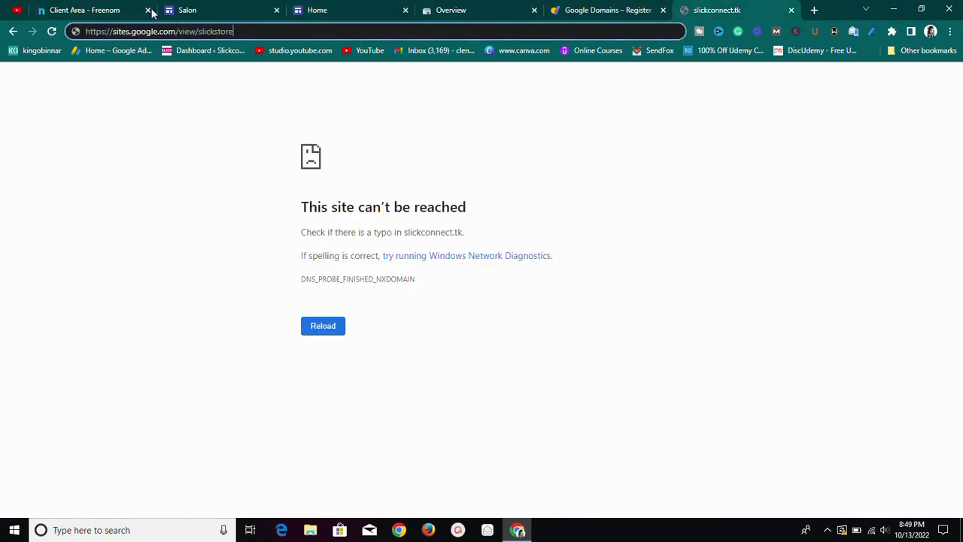
{"action": "left_click", "coordinate": [267, 6]}
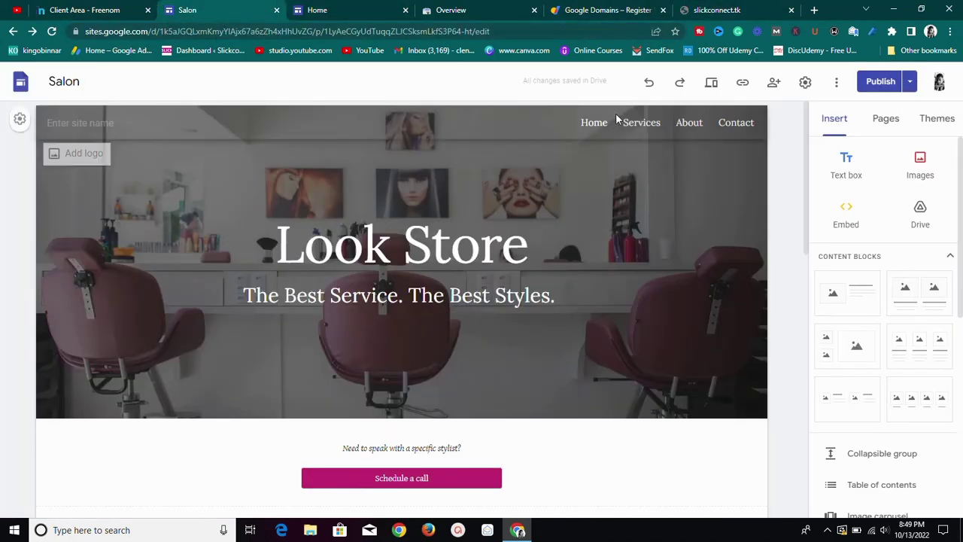
{"action": "left_click", "coordinate": [703, 8]}
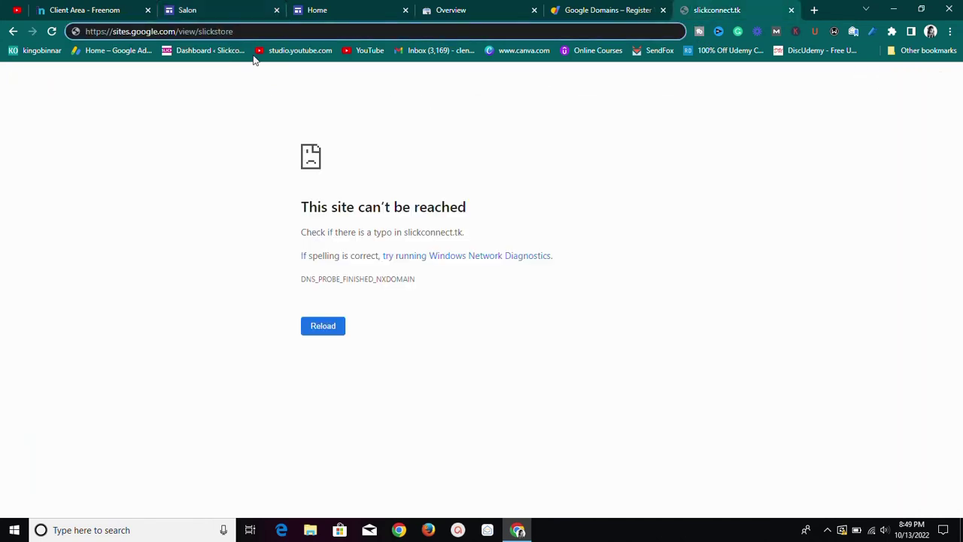
{"action": "triple_click", "coordinate": [225, 31]}
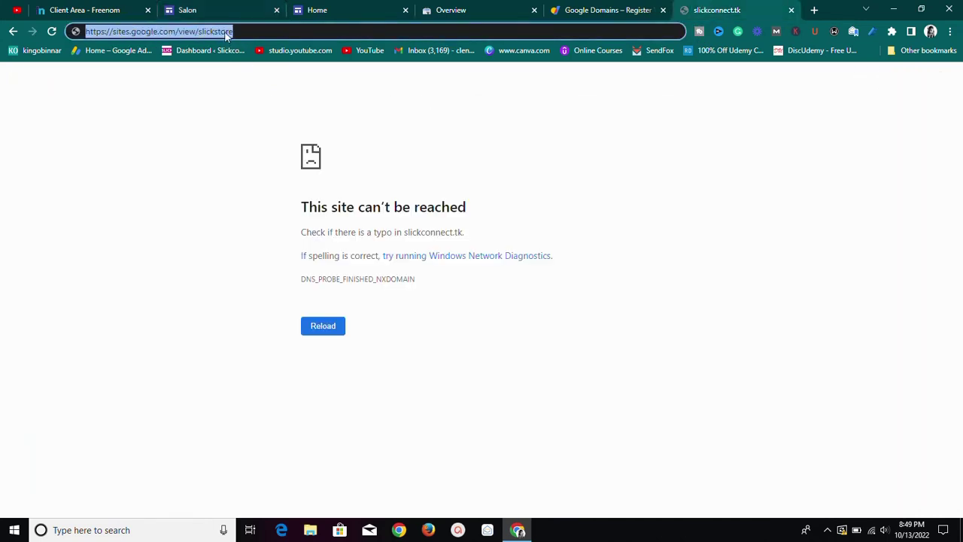
{"action": "type", "text": "sl"}
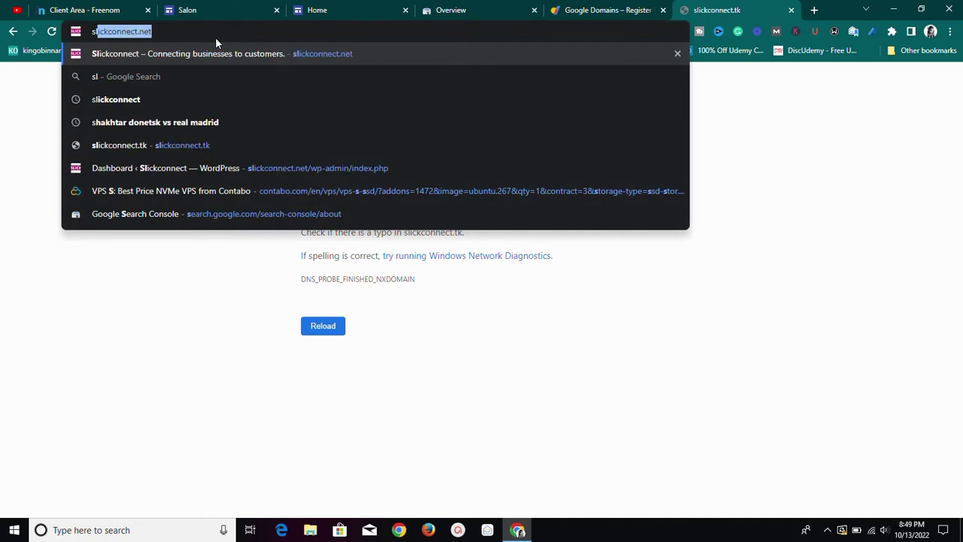
{"action": "type", "text": "ick"}
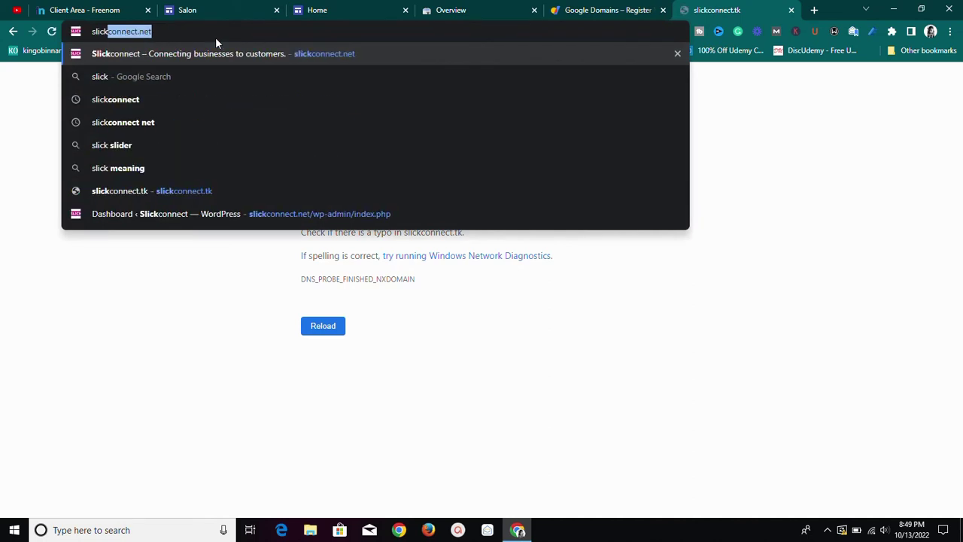
{"action": "key", "text": "Right"}
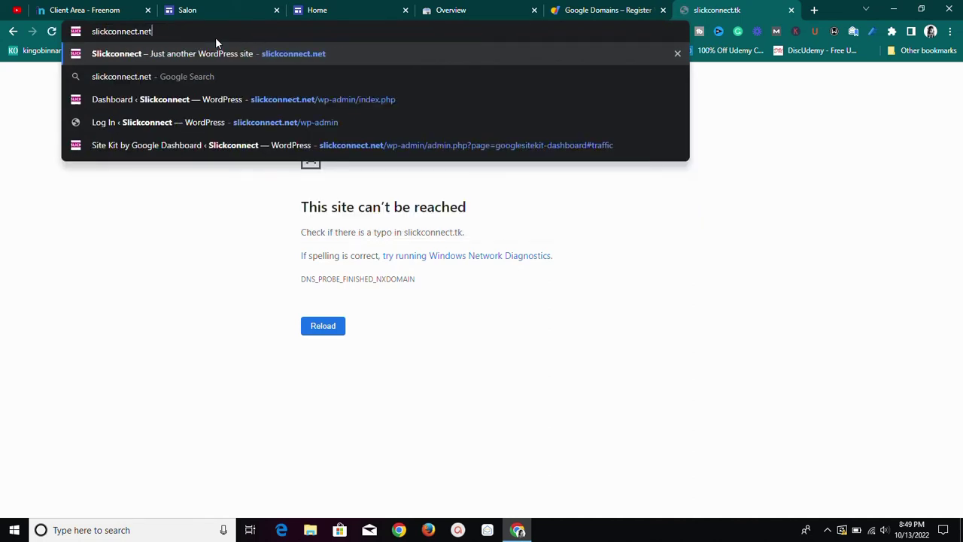
{"action": "key", "text": "BackSpace"}
{"action": "key", "text": "BackSpace"}
{"action": "key", "text": "BackSpace"}
{"action": "type", "text": "tk"}
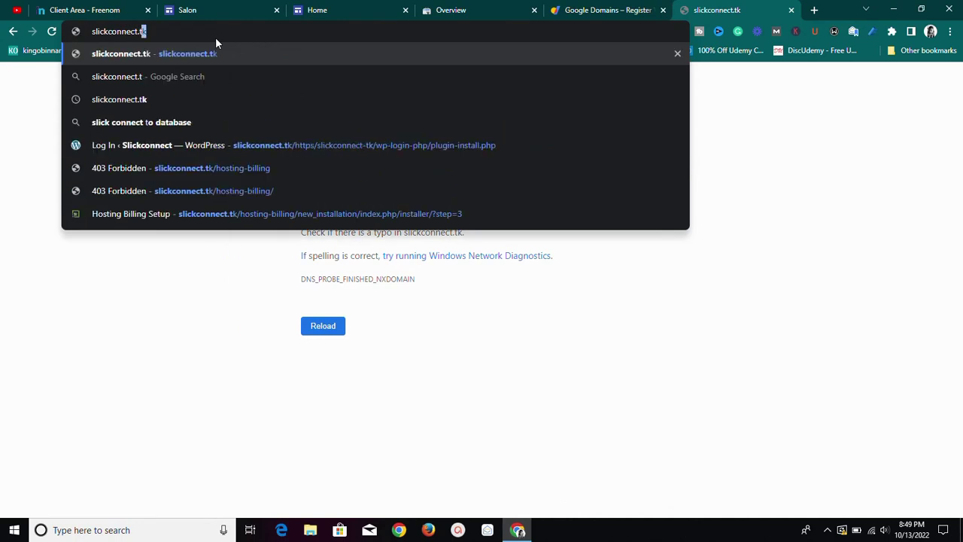
{"action": "key", "text": "Left"}
{"action": "key", "text": "Left"}
{"action": "key", "text": "Left"}
{"action": "key", "text": "Left"}
{"action": "key", "text": "Left"}
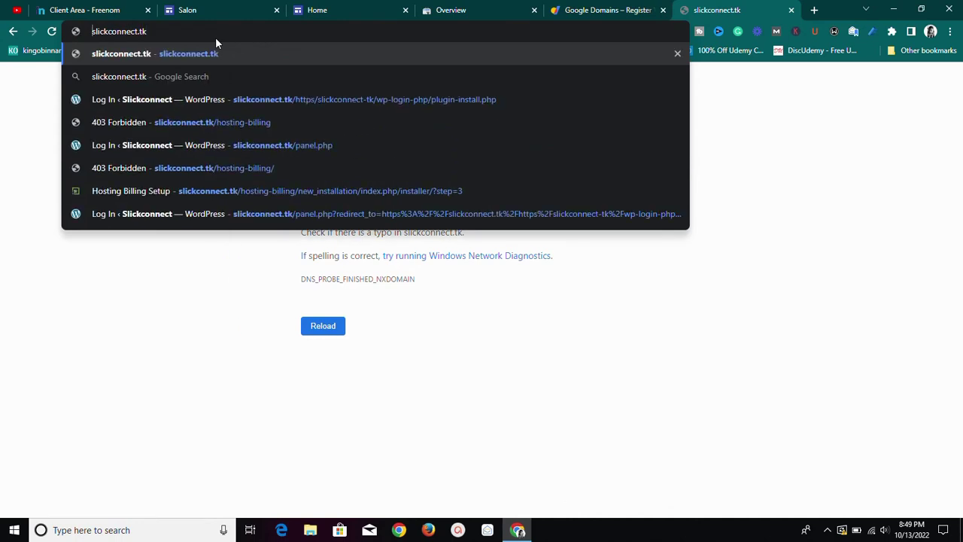
{"action": "type", "text": "t"}
{"action": "key", "text": "BackSpace"}
{"action": "type", "text": "www."}
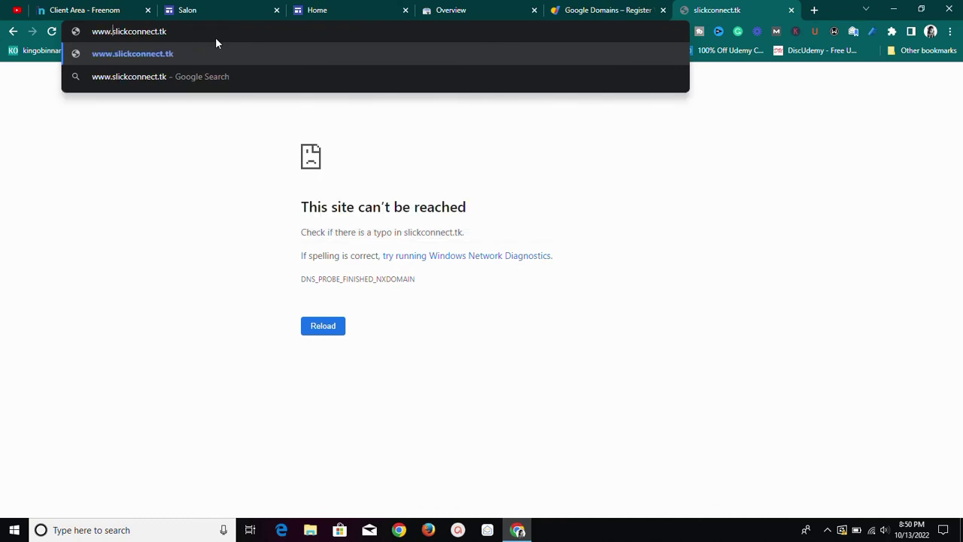
{"action": "key", "text": "Return"}
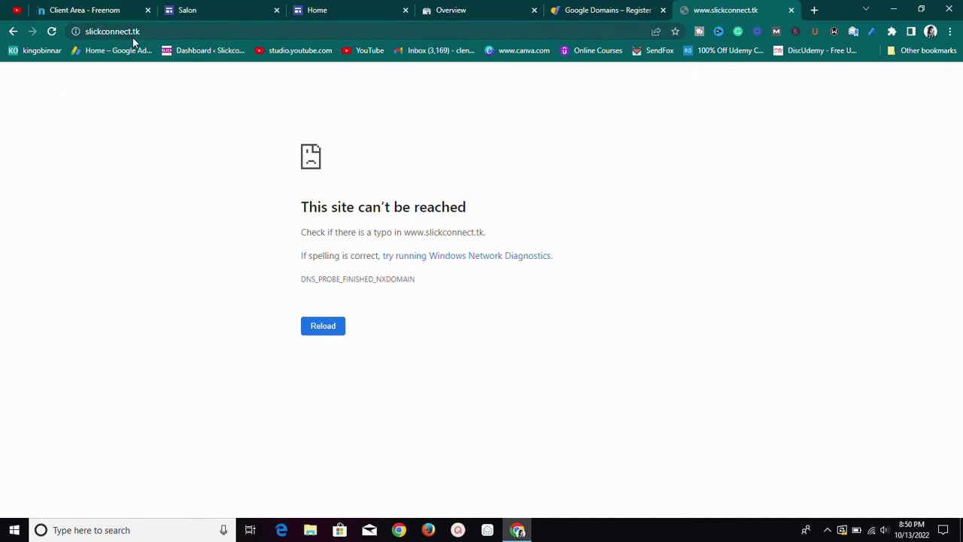
{"action": "left_click", "coordinate": [950, 31]}
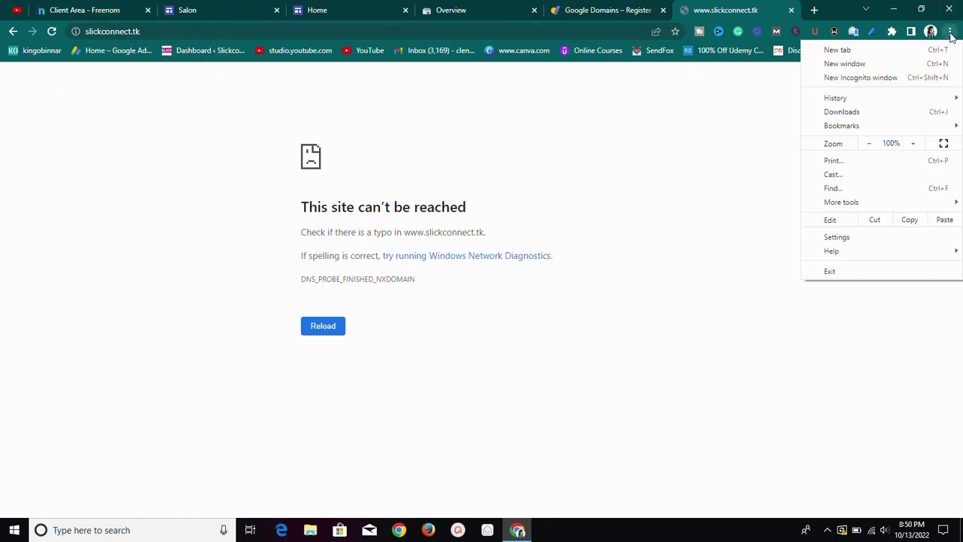
{"action": "left_click", "coordinate": [870, 78]}
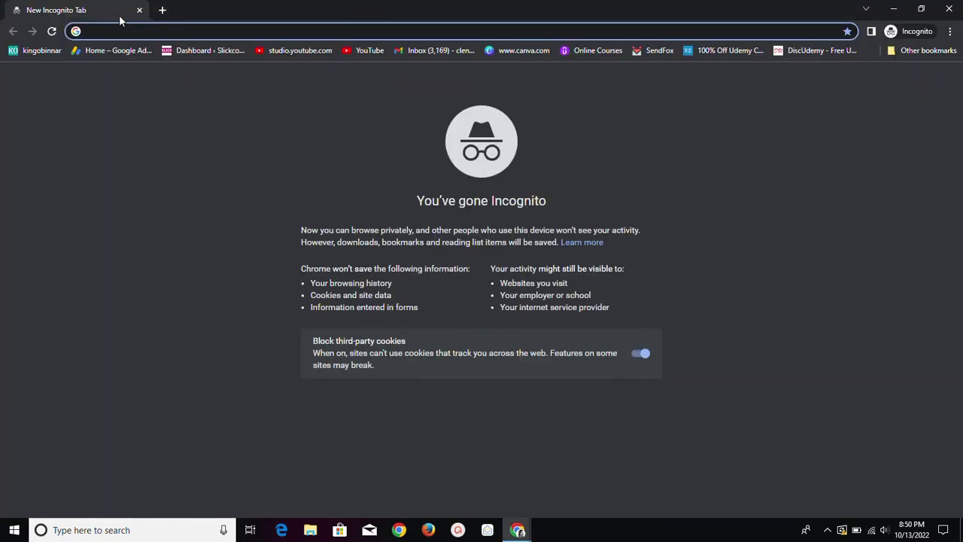
{"action": "type", "text": "www"}
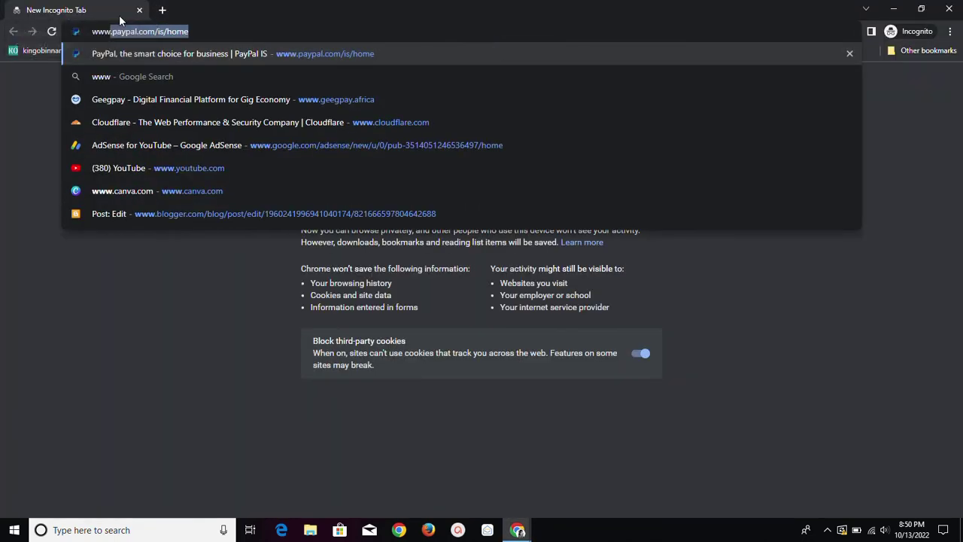
{"action": "type", "text": ".sl"}
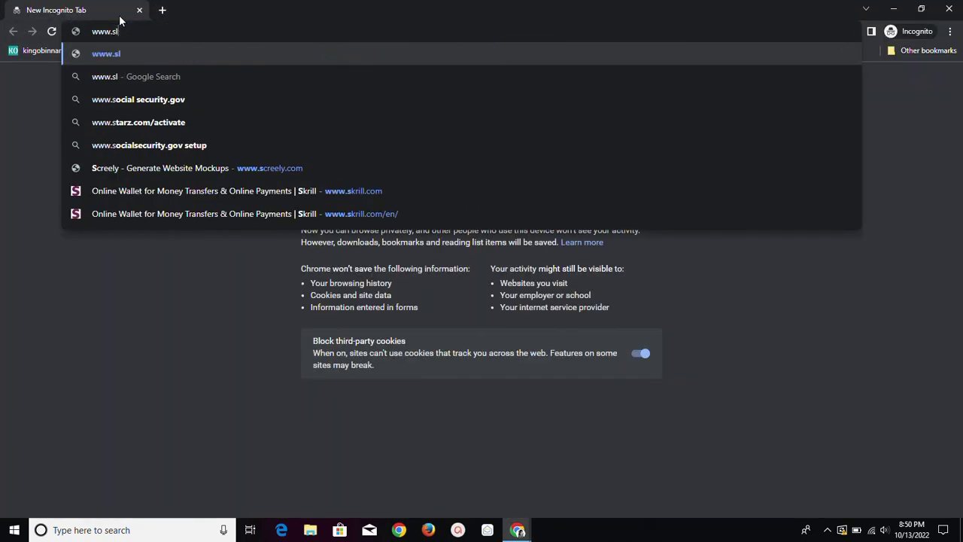
{"action": "key", "text": "BackSpace"}
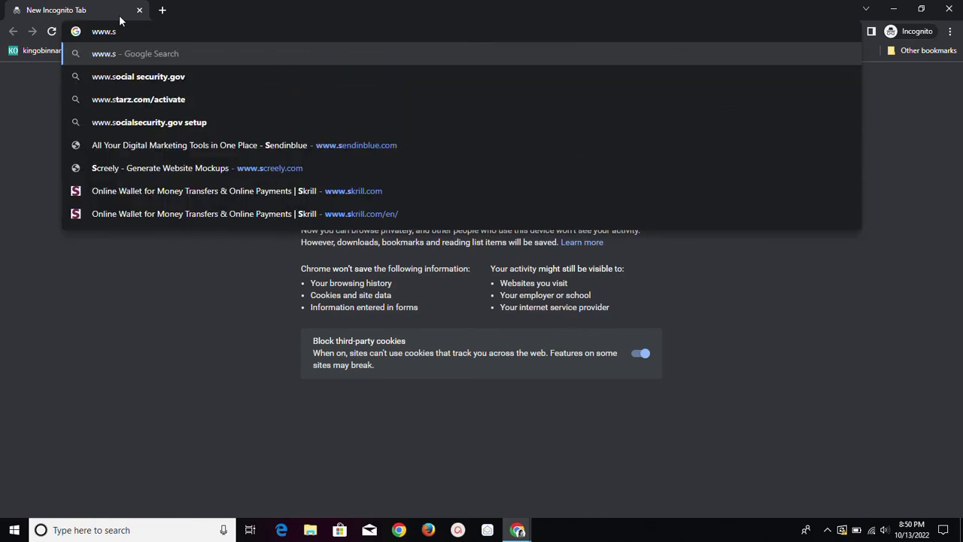
{"action": "type", "text": "lick"}
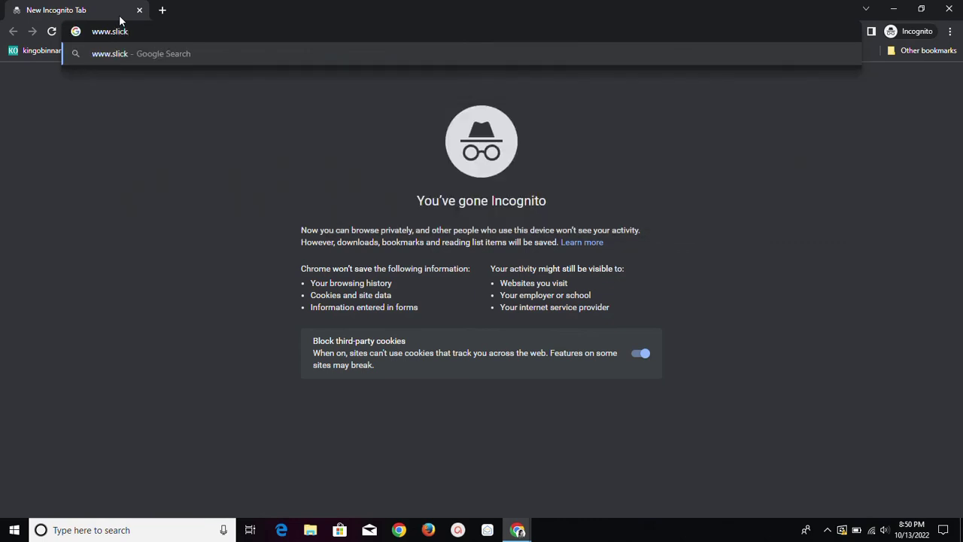
{"action": "type", "text": "connec"}
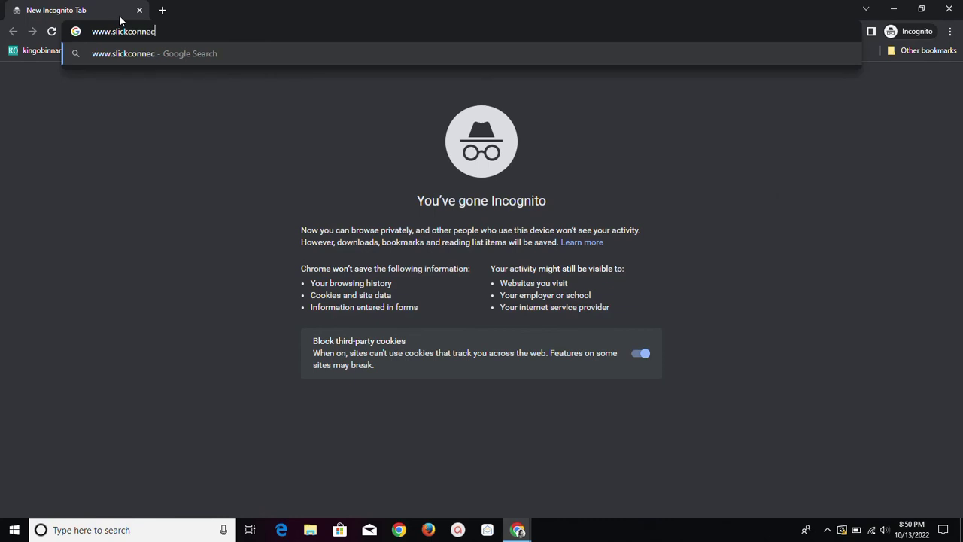
{"action": "type", "text": "t.tk"}
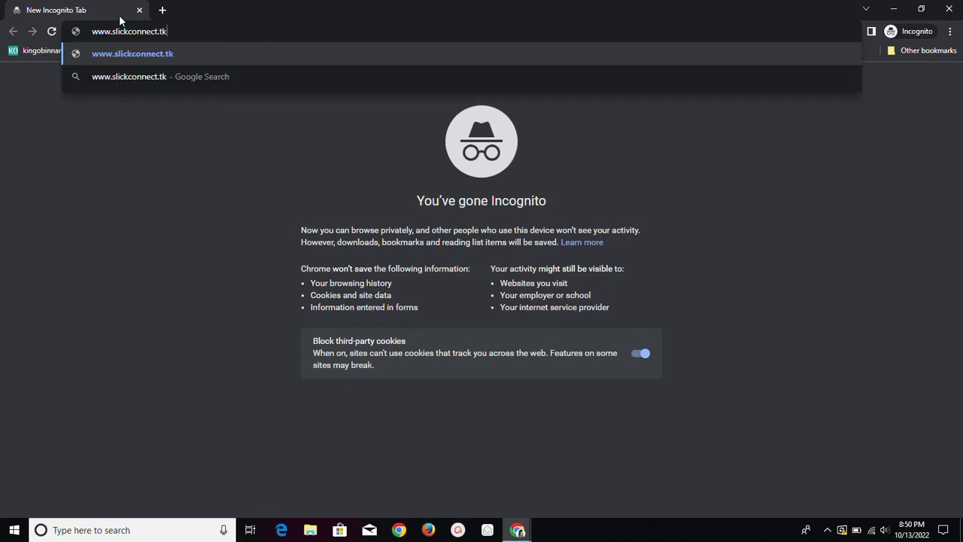
{"action": "key", "text": "Return"}
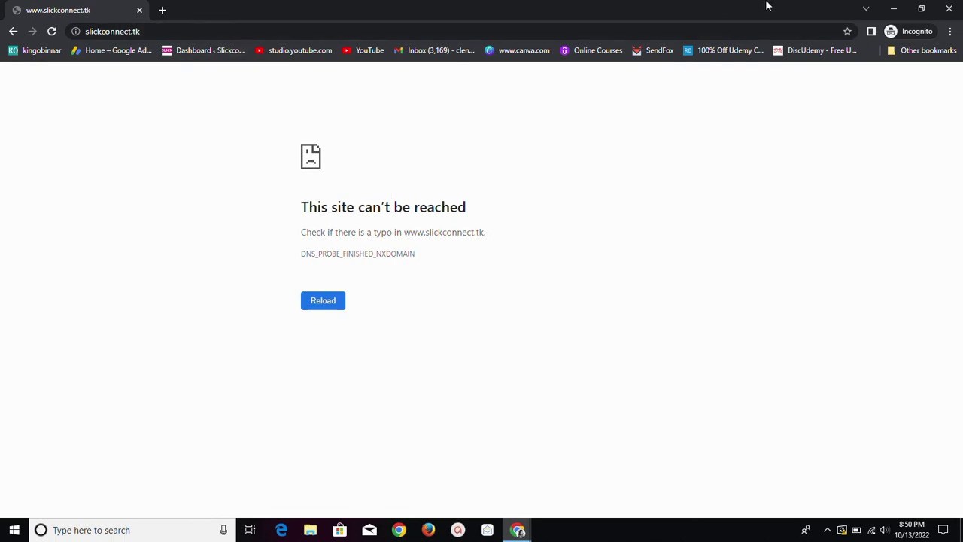
Minimize the Incognito window and return to the published slickstore home page
{"action": "left_click", "coordinate": [893, 8]}
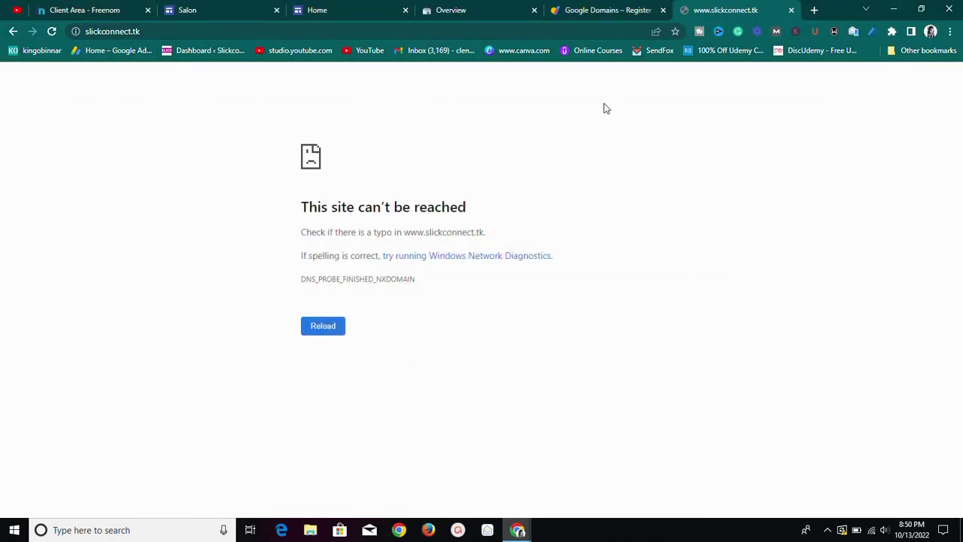
{"action": "left_click", "coordinate": [623, 9]}
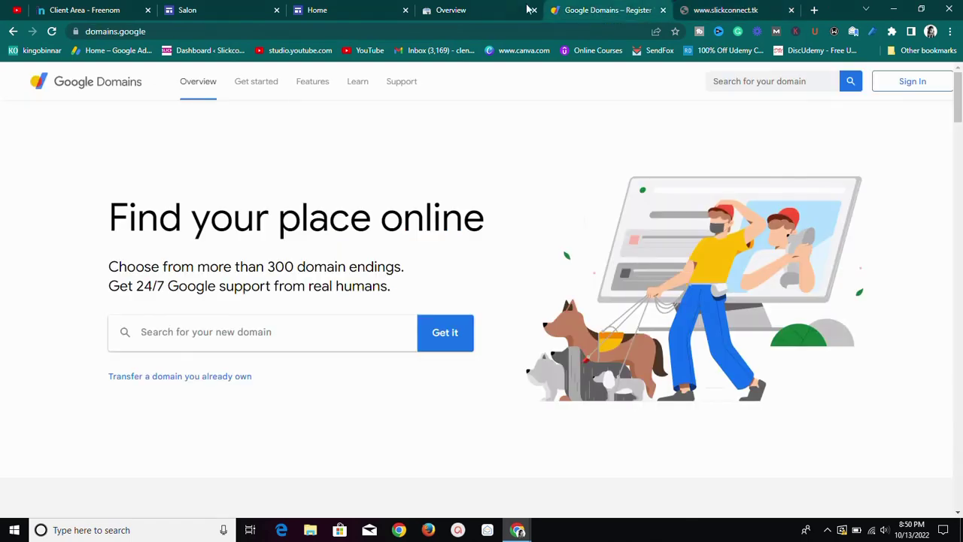
{"action": "left_click", "coordinate": [488, 10]}
{"action": "left_click", "coordinate": [347, 8]}
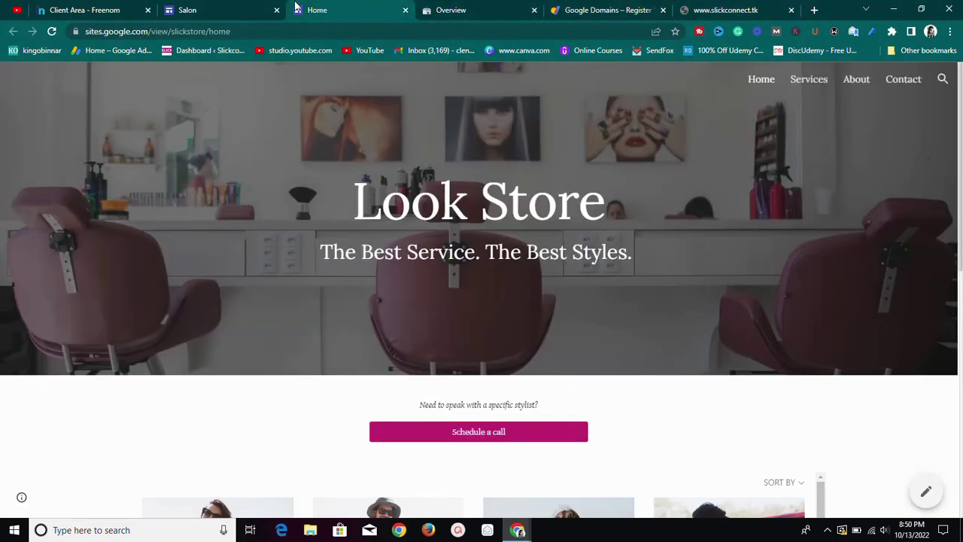
Return to the Freenom DNS management page for slickconnect.tk and review its CNAME and TXT records
{"action": "left_click", "coordinate": [236, 7]}
{"action": "left_click", "coordinate": [84, 8]}
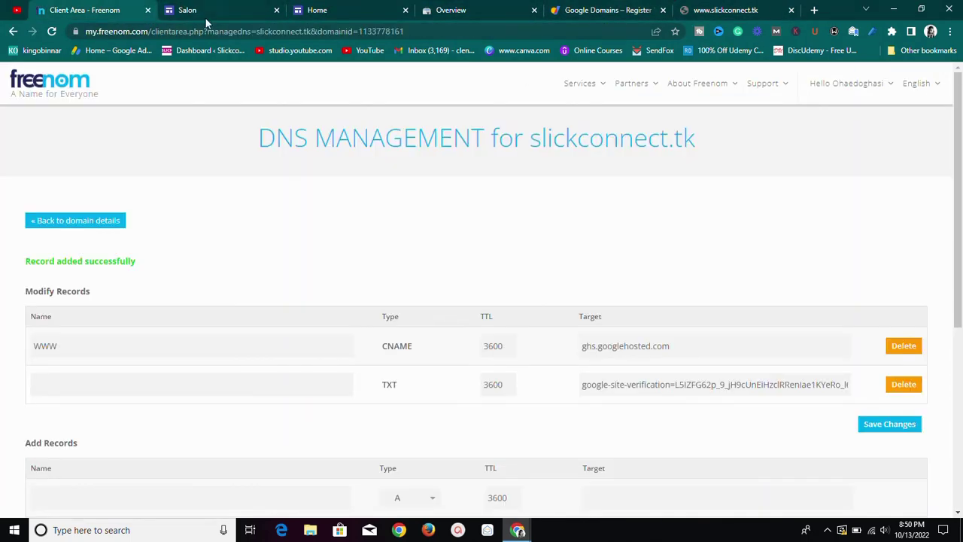
{"action": "scroll", "coordinate": [434, 229], "scroll_direction": "down", "scroll_amount": 4}
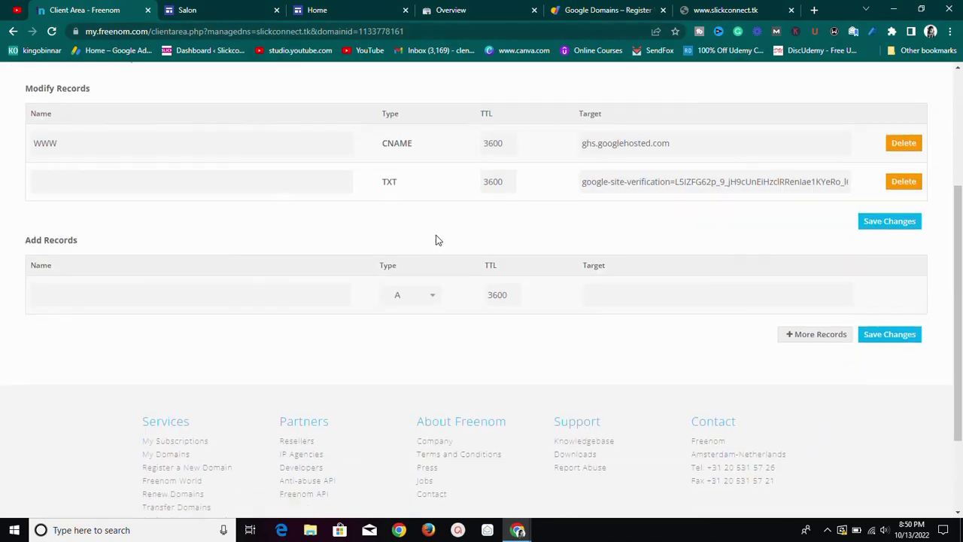
{"action": "scroll", "coordinate": [444, 222], "scroll_direction": "up", "scroll_amount": 4}
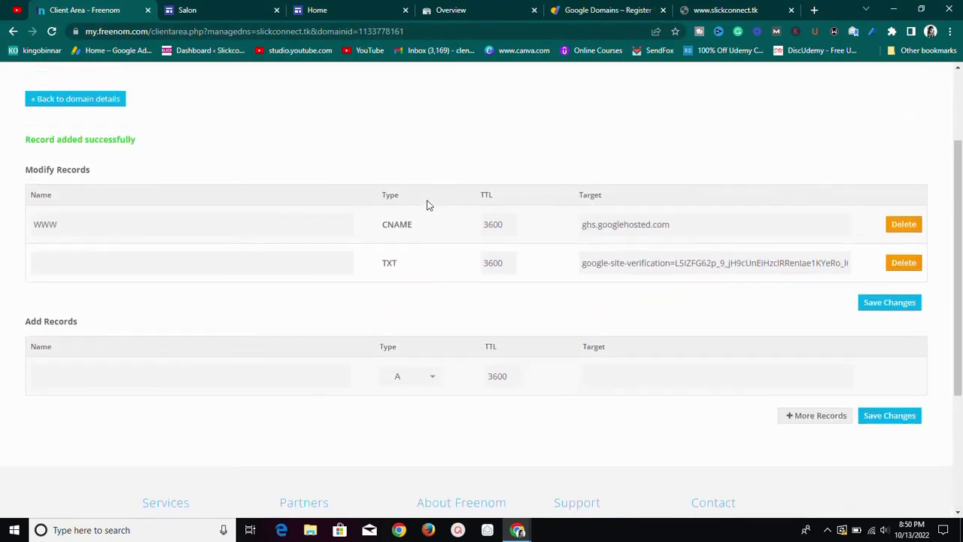
{"action": "scroll", "coordinate": [285, 208], "scroll_direction": "down", "scroll_amount": 3}
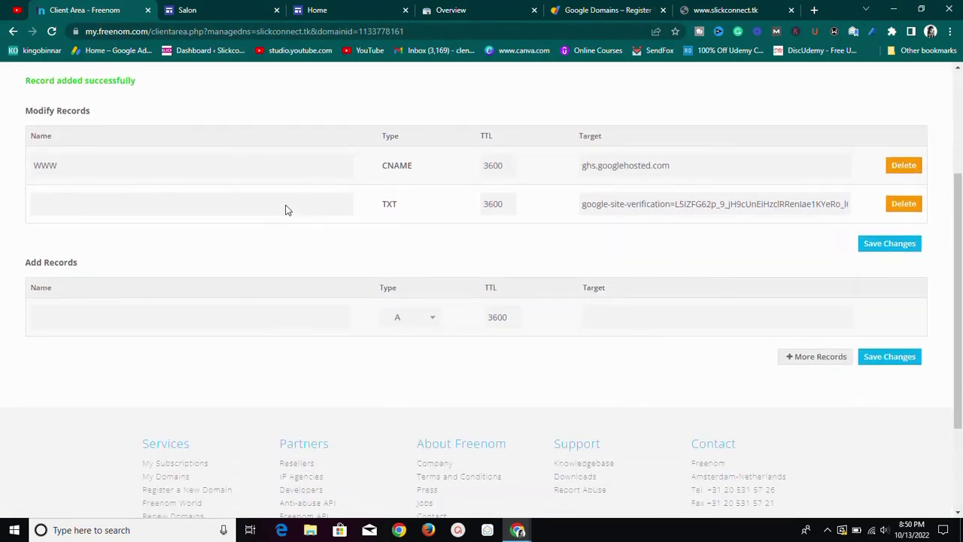
{"action": "scroll", "coordinate": [285, 206], "scroll_direction": "up", "scroll_amount": 3}
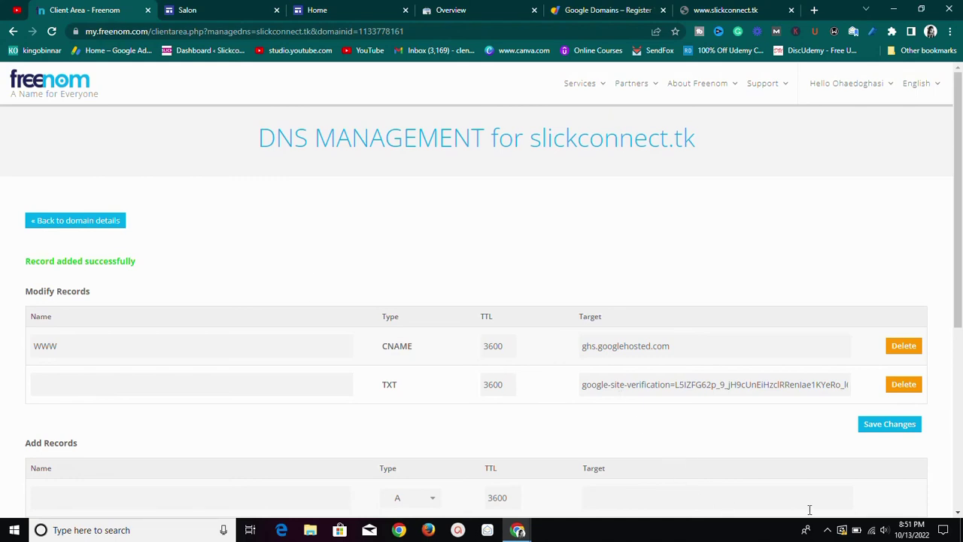
{"action": "left_click", "coordinate": [826, 532]}
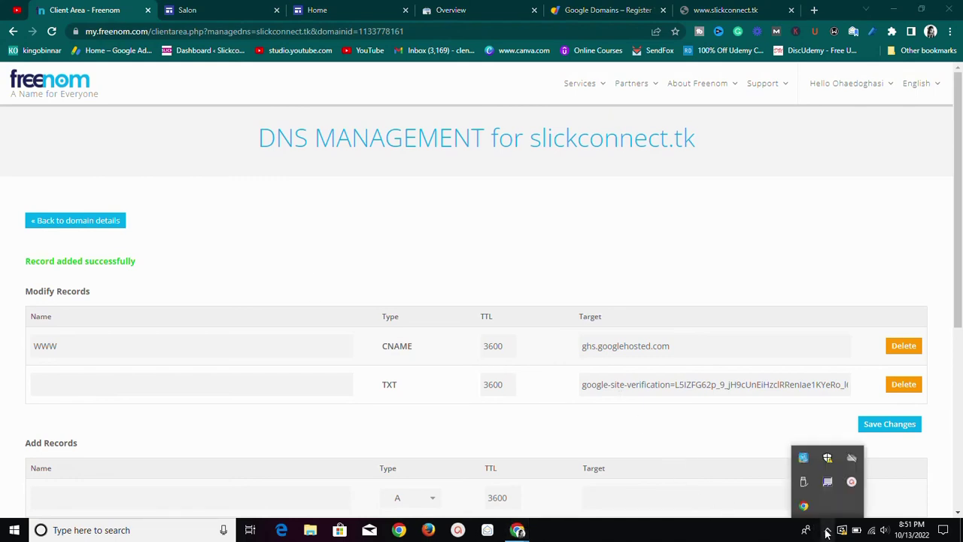
{"action": "left_click", "coordinate": [851, 488]}
{"action": "left_click_drag", "start_coordinate": [752, 435], "coordinate": [822, 488]}
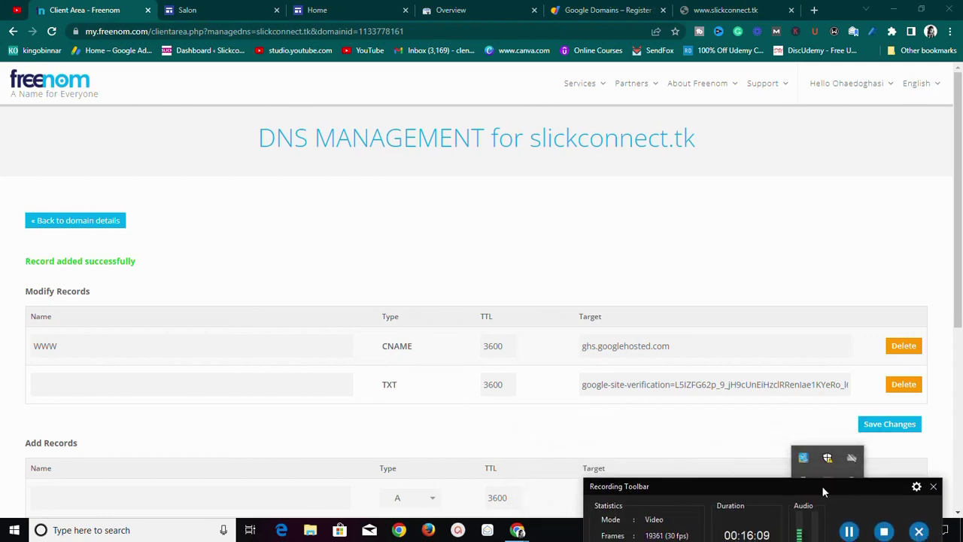
{"action": "left_click", "coordinate": [850, 531]}
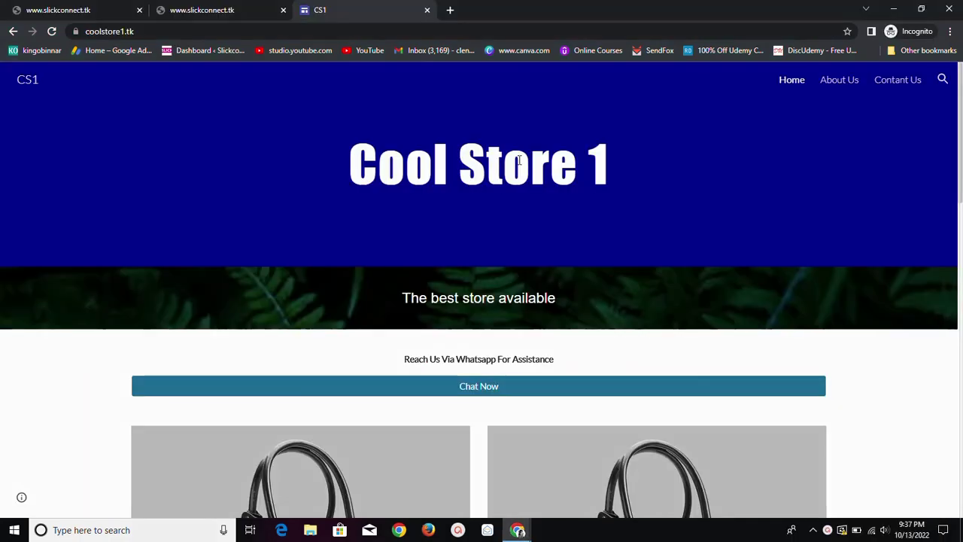
Examine the Cool Store 1 home page on coolstore1.tk, from its header through the product listings, as a working custom-domain example
{"action": "scroll", "coordinate": [446, 205], "scroll_direction": "down", "scroll_amount": 3}
{"action": "scroll", "coordinate": [441, 204], "scroll_direction": "up", "scroll_amount": 3}
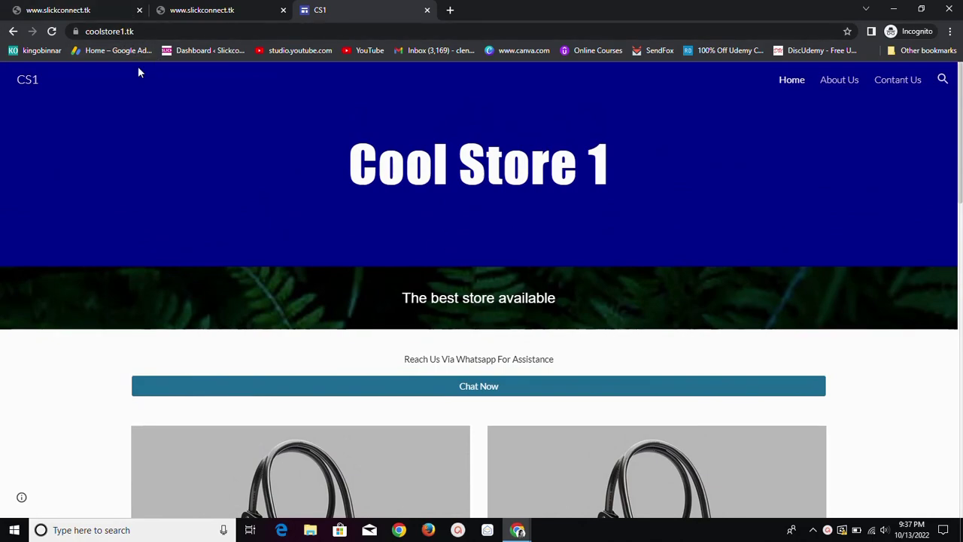
{"action": "scroll", "coordinate": [177, 70], "scroll_direction": "down", "scroll_amount": 6}
{"action": "scroll", "coordinate": [187, 71], "scroll_direction": "down", "scroll_amount": 3}
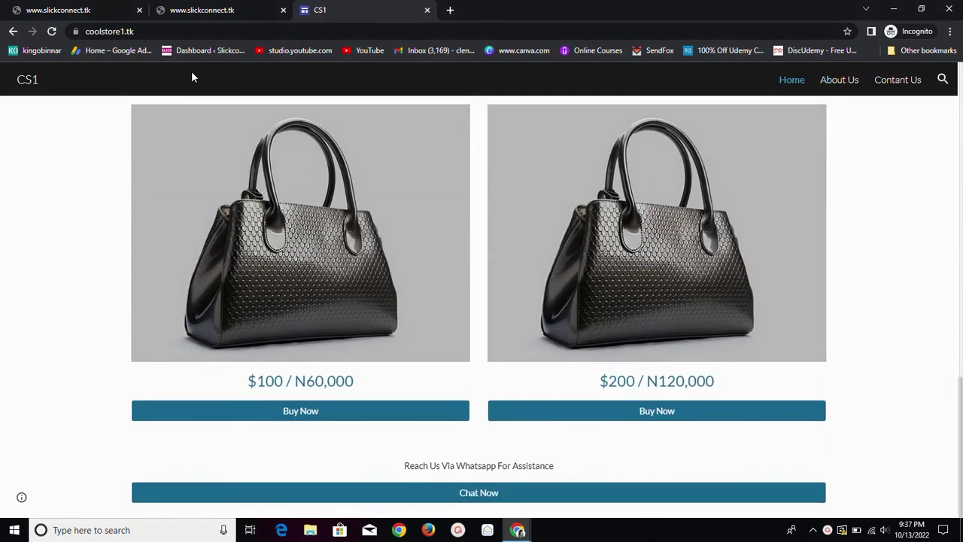
{"action": "scroll", "coordinate": [190, 170], "scroll_direction": "up", "scroll_amount": 9}
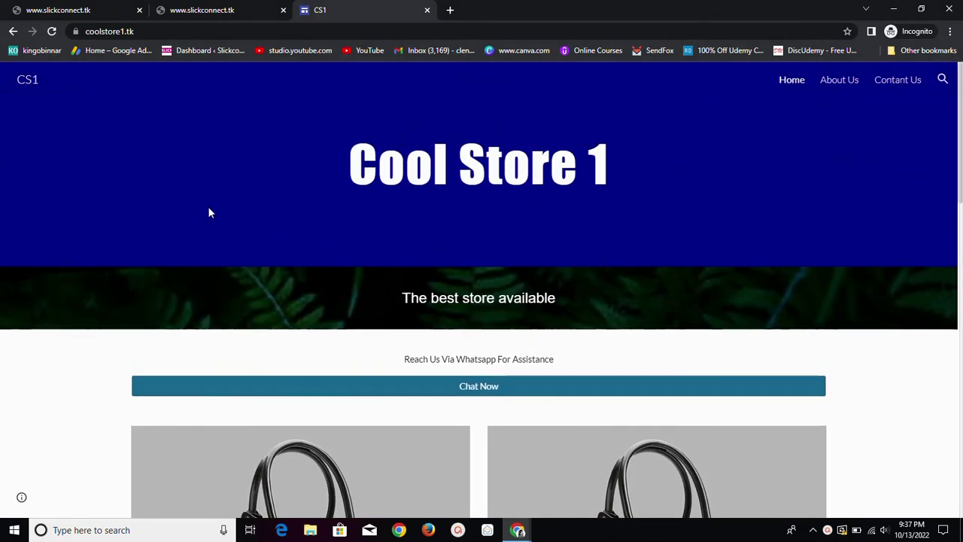
{"action": "scroll", "coordinate": [296, 210], "scroll_direction": "down", "scroll_amount": 1}
{"action": "scroll", "coordinate": [296, 210], "scroll_direction": "down", "scroll_amount": 5}
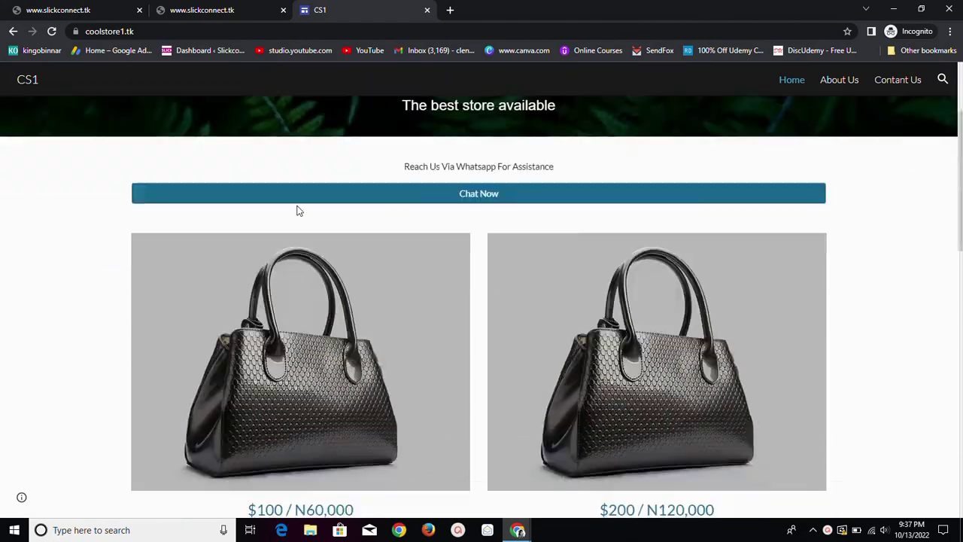
{"action": "scroll", "coordinate": [296, 210], "scroll_direction": "up", "scroll_amount": 6}
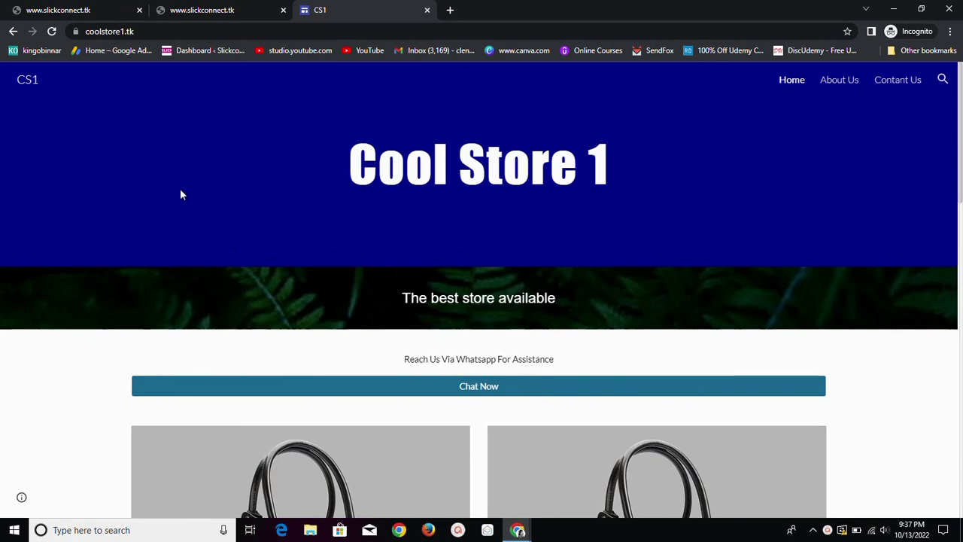
{"action": "scroll", "coordinate": [182, 192], "scroll_direction": "down", "scroll_amount": 4}
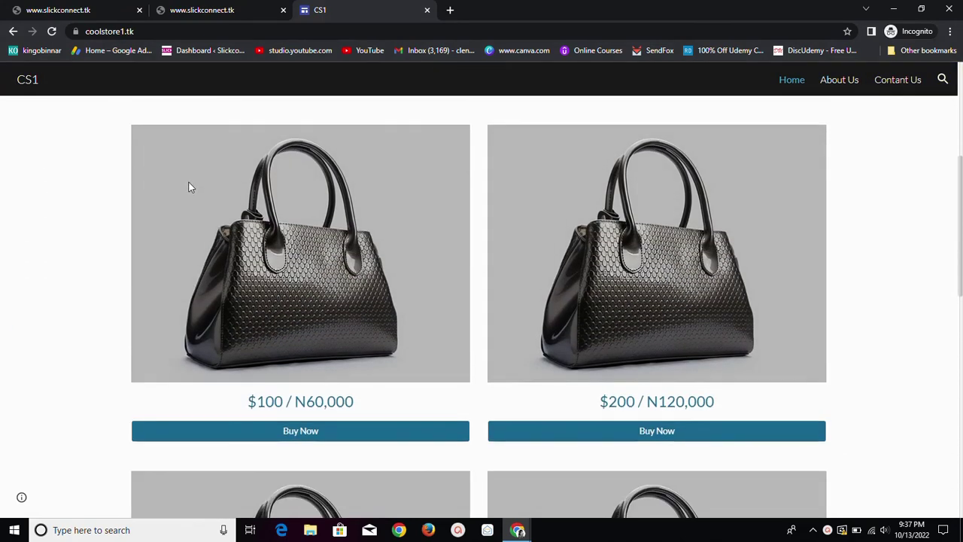
{"action": "scroll", "coordinate": [189, 187], "scroll_direction": "down", "scroll_amount": 2}
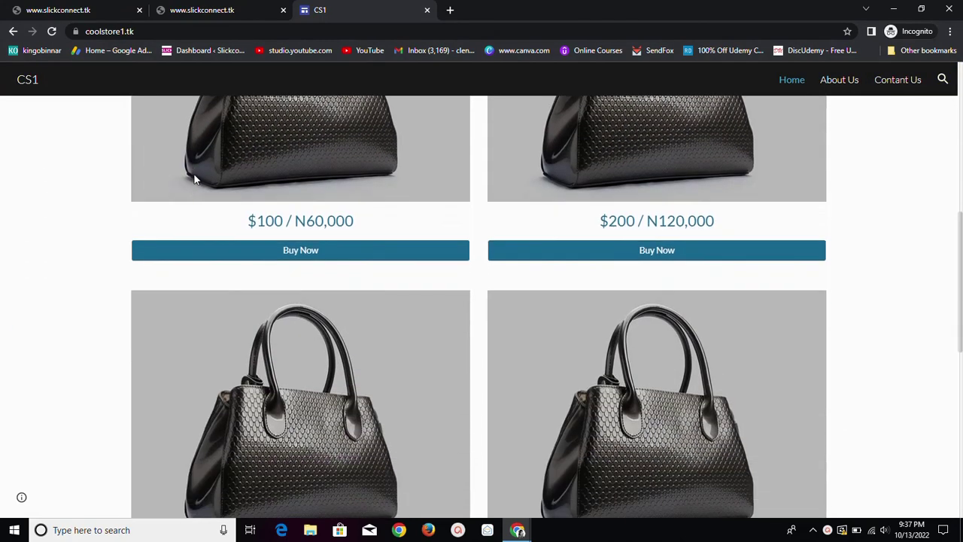
{"action": "scroll", "coordinate": [193, 178], "scroll_direction": "up", "scroll_amount": 6}
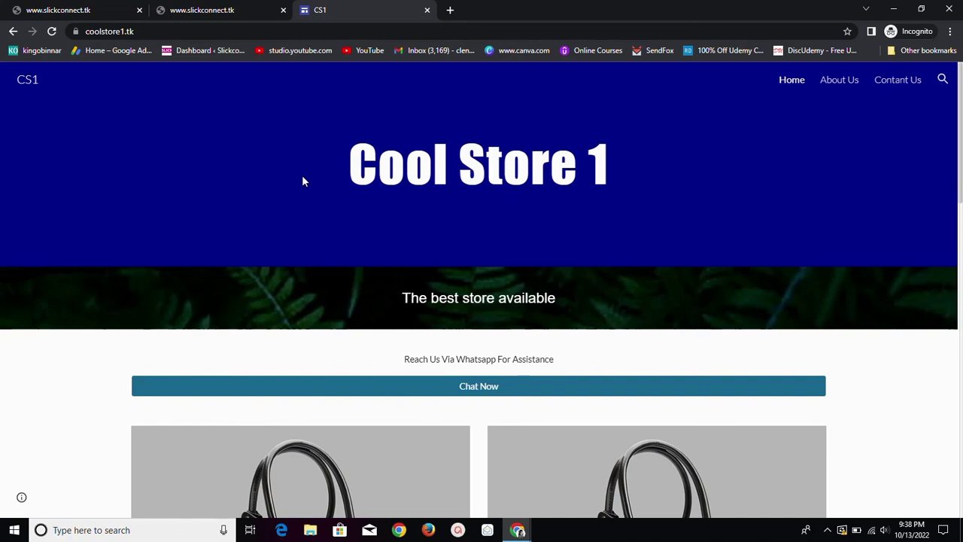
{"action": "scroll", "coordinate": [344, 173], "scroll_direction": "down", "scroll_amount": 5}
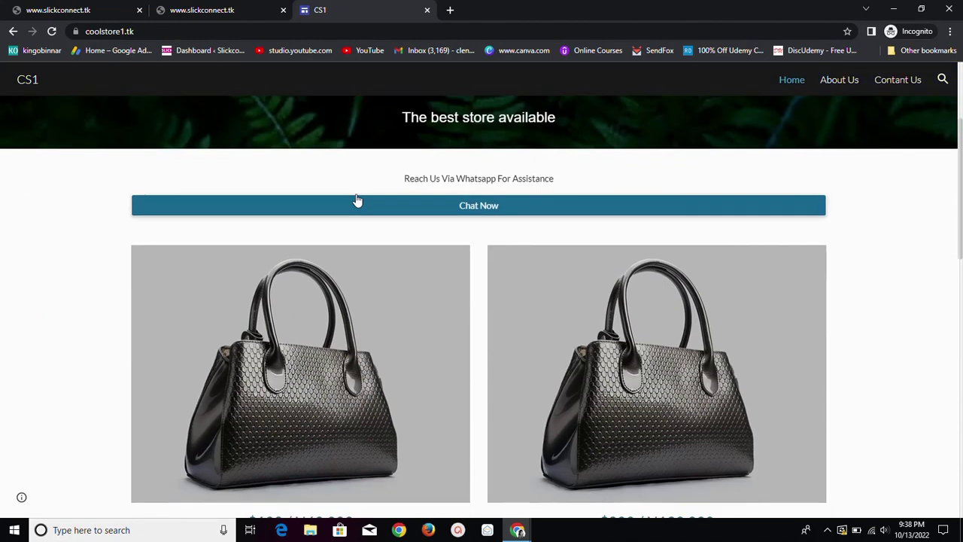
{"action": "scroll", "coordinate": [353, 185], "scroll_direction": "up", "scroll_amount": 5}
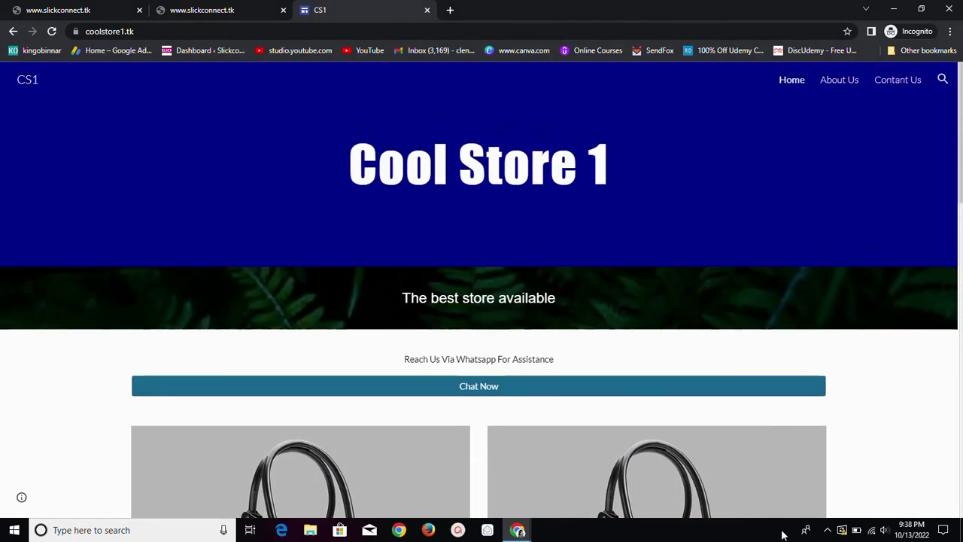
{"action": "left_click", "coordinate": [826, 530]}
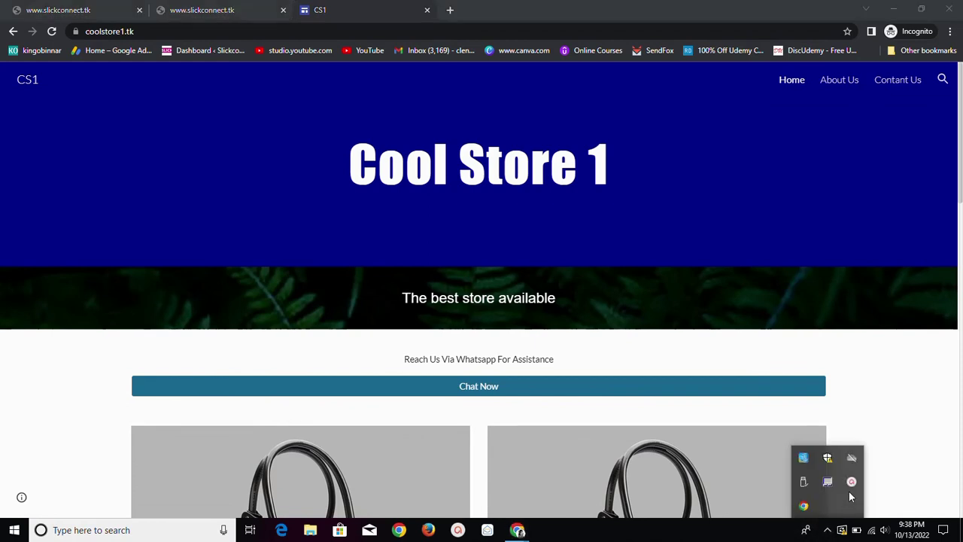